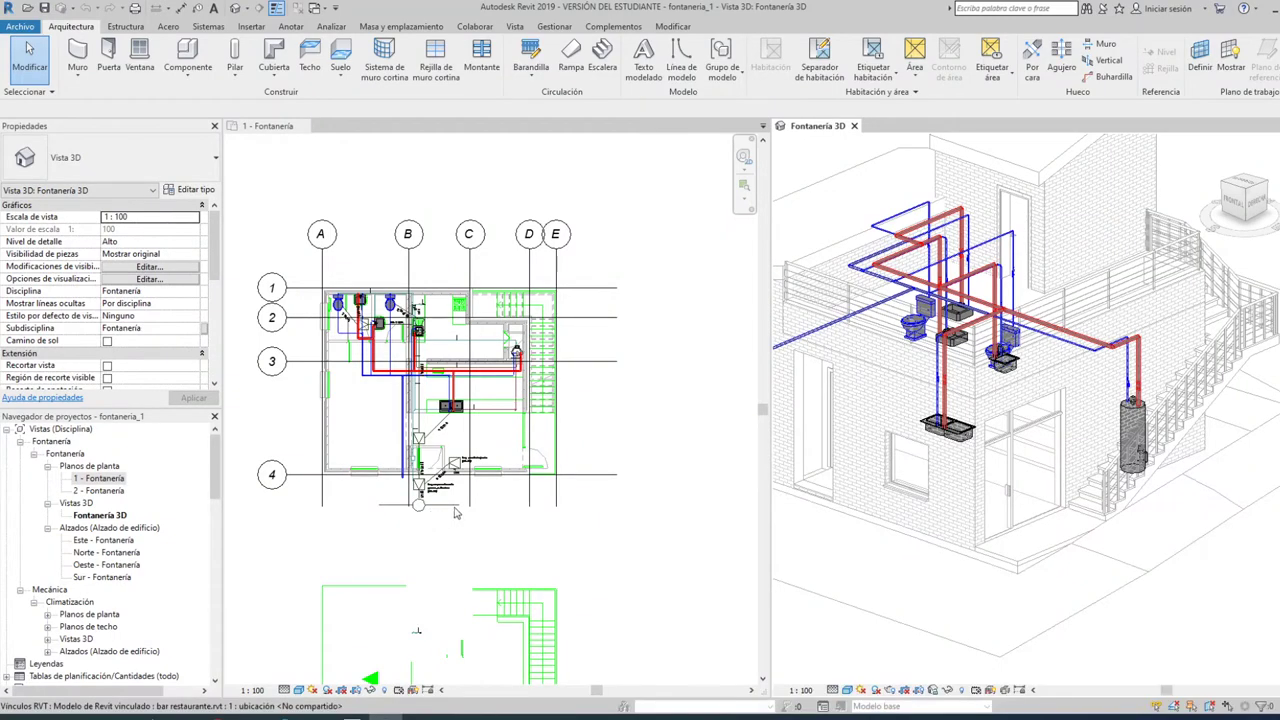
Activate the 1 - Fontanería plan view, zoom to frame it, and scroll Properties to Extensión
{"action": "scroll", "coordinate": [458, 398], "scroll_direction": "up", "scroll_amount": 1}
{"action": "left_click", "coordinate": [480, 420]}
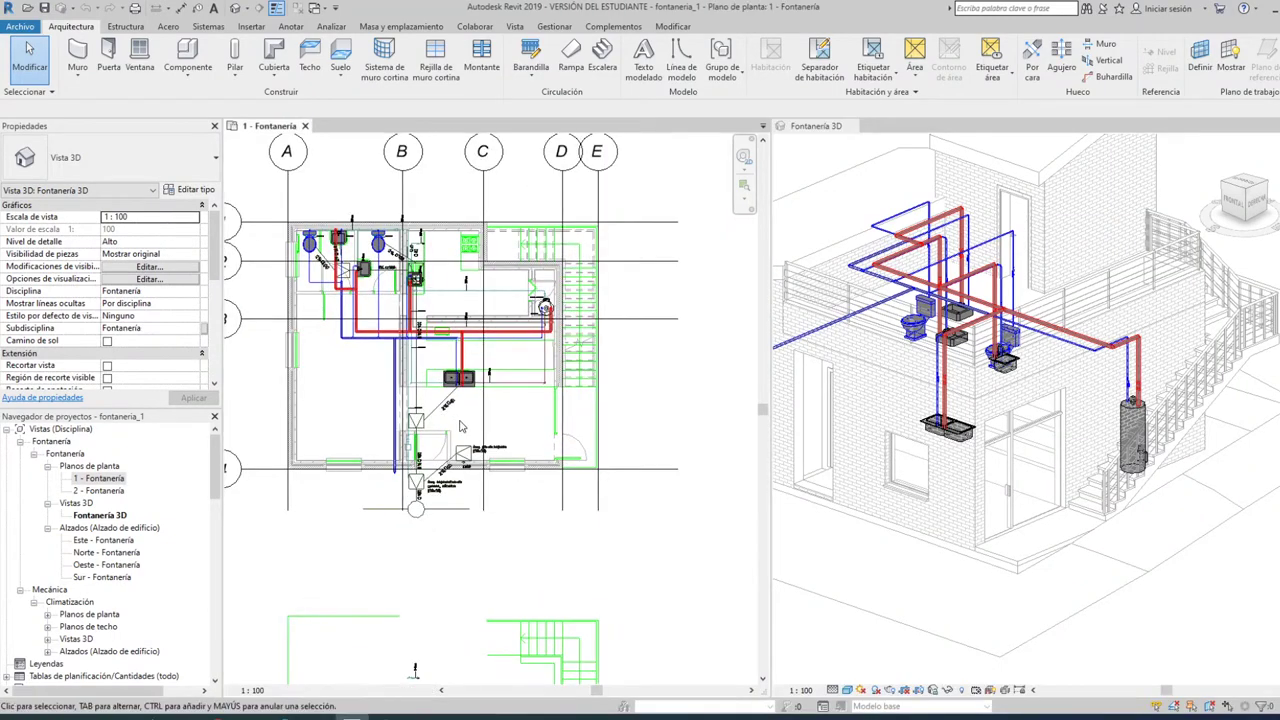
{"action": "scroll", "coordinate": [503, 440], "scroll_direction": "up", "scroll_amount": 1}
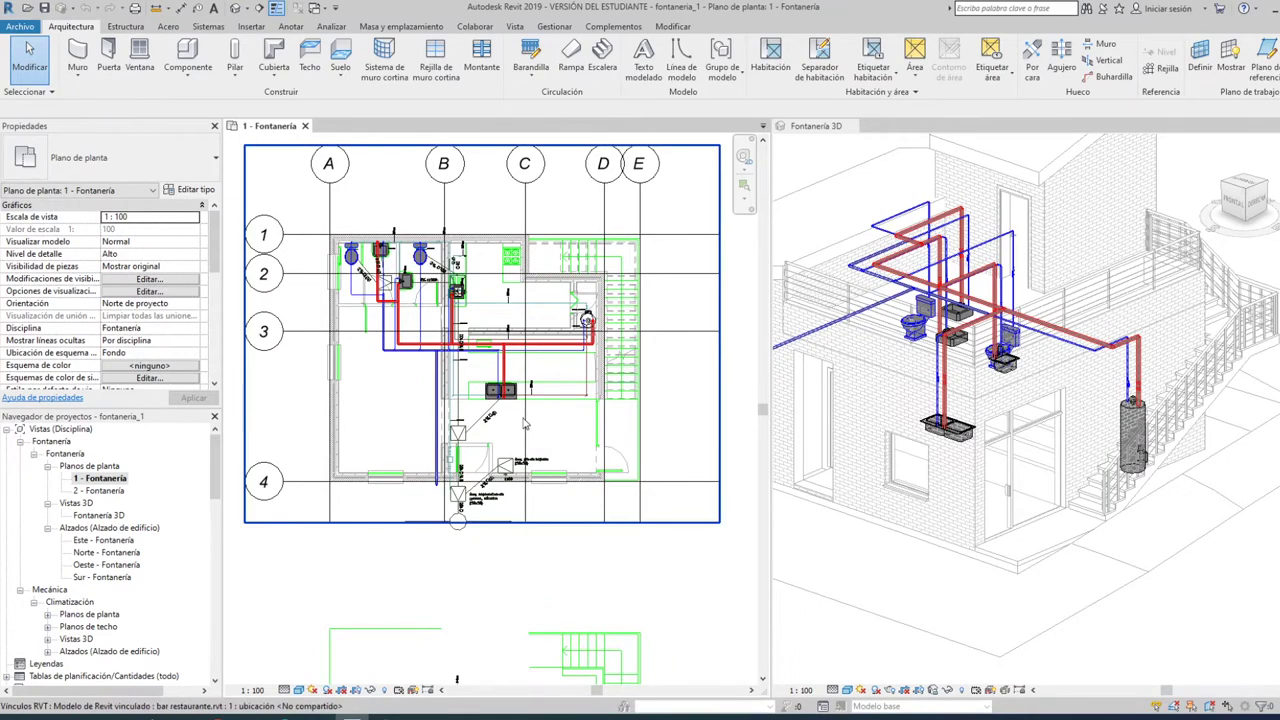
{"action": "scroll", "coordinate": [375, 265], "scroll_direction": "up", "scroll_amount": 1}
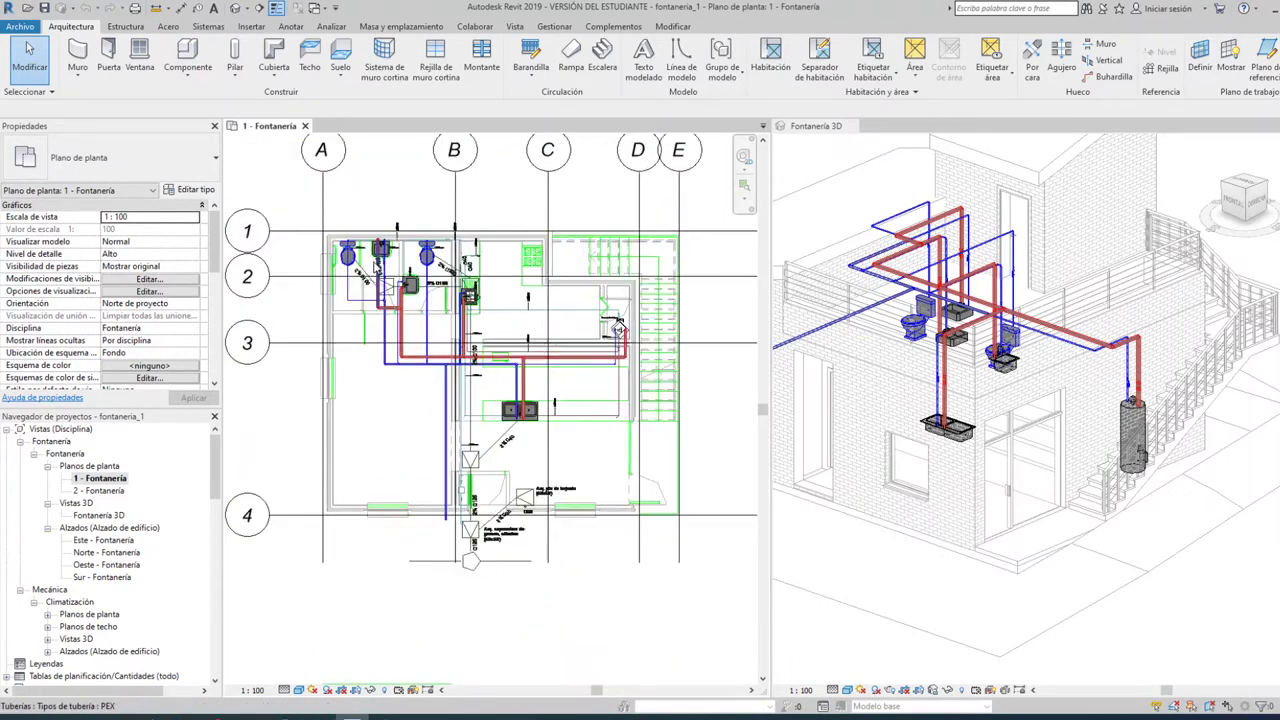
{"action": "scroll", "coordinate": [375, 265], "scroll_direction": "up", "scroll_amount": 1}
{"action": "scroll", "coordinate": [515, 355], "scroll_direction": "down", "scroll_amount": 1}
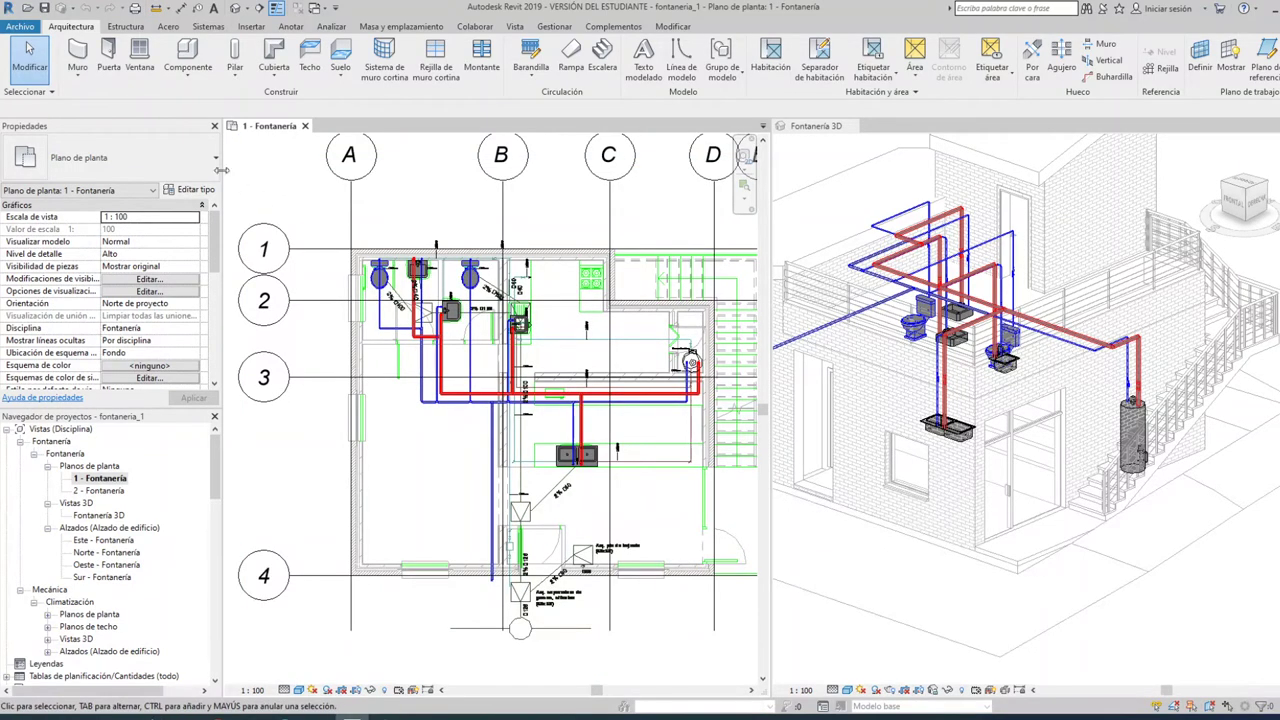
{"action": "scroll", "coordinate": [92, 326], "scroll_direction": "down", "scroll_amount": 2}
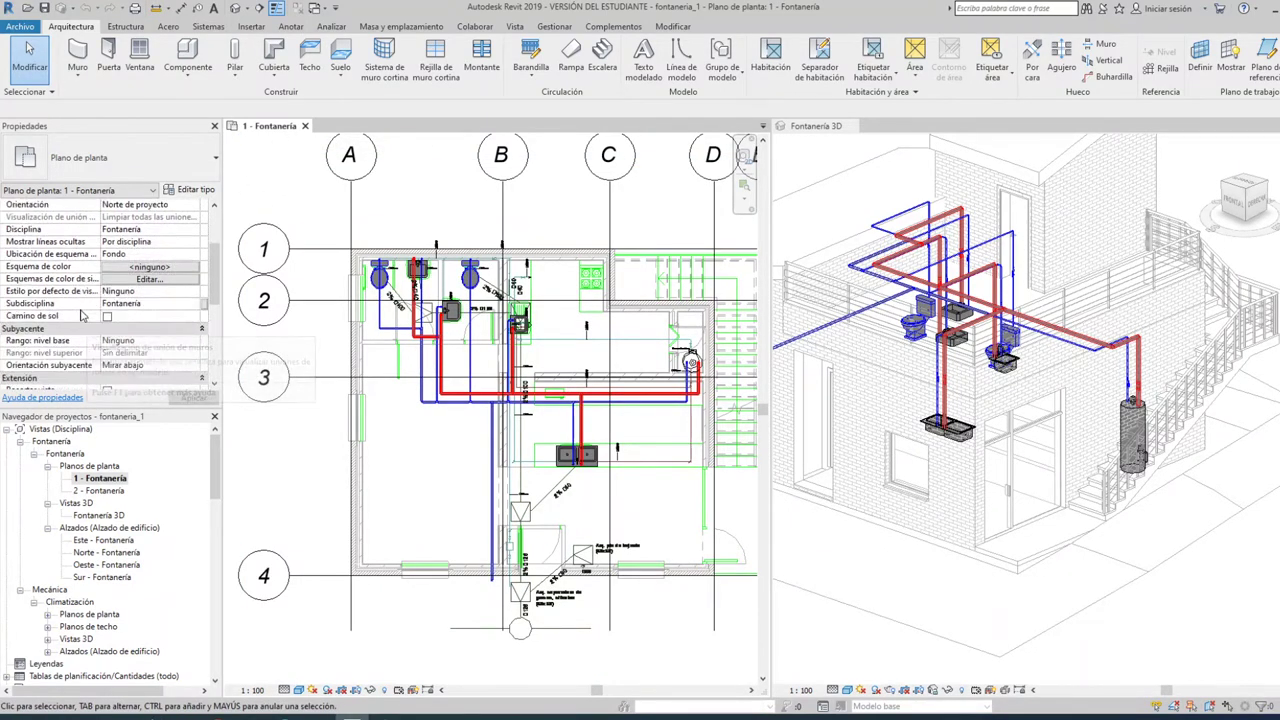
{"action": "scroll", "coordinate": [88, 320], "scroll_direction": "down", "scroll_amount": 2}
{"action": "scroll", "coordinate": [84, 316], "scroll_direction": "down", "scroll_amount": 2}
{"action": "scroll", "coordinate": [70, 263], "scroll_direction": "down", "scroll_amount": 2}
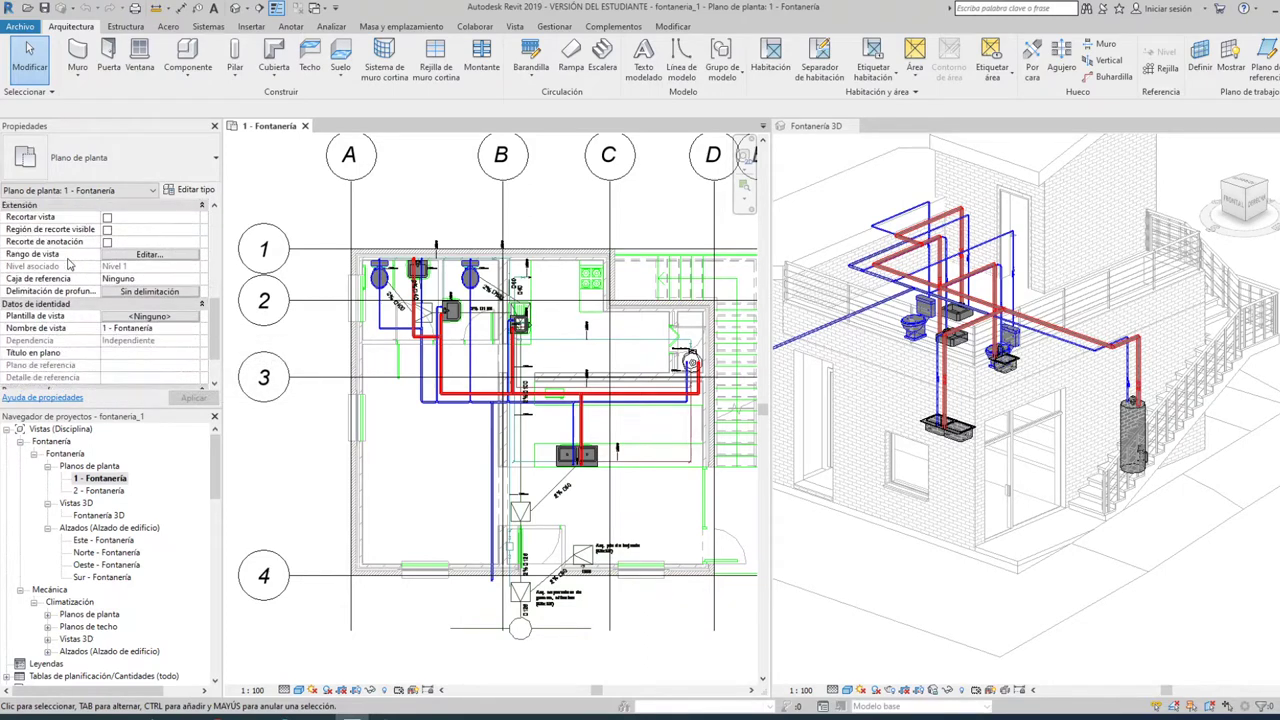
{"action": "scroll", "coordinate": [143, 329], "scroll_direction": "up", "scroll_amount": 1}
{"action": "scroll", "coordinate": [147, 318], "scroll_direction": "up", "scroll_amount": 2}
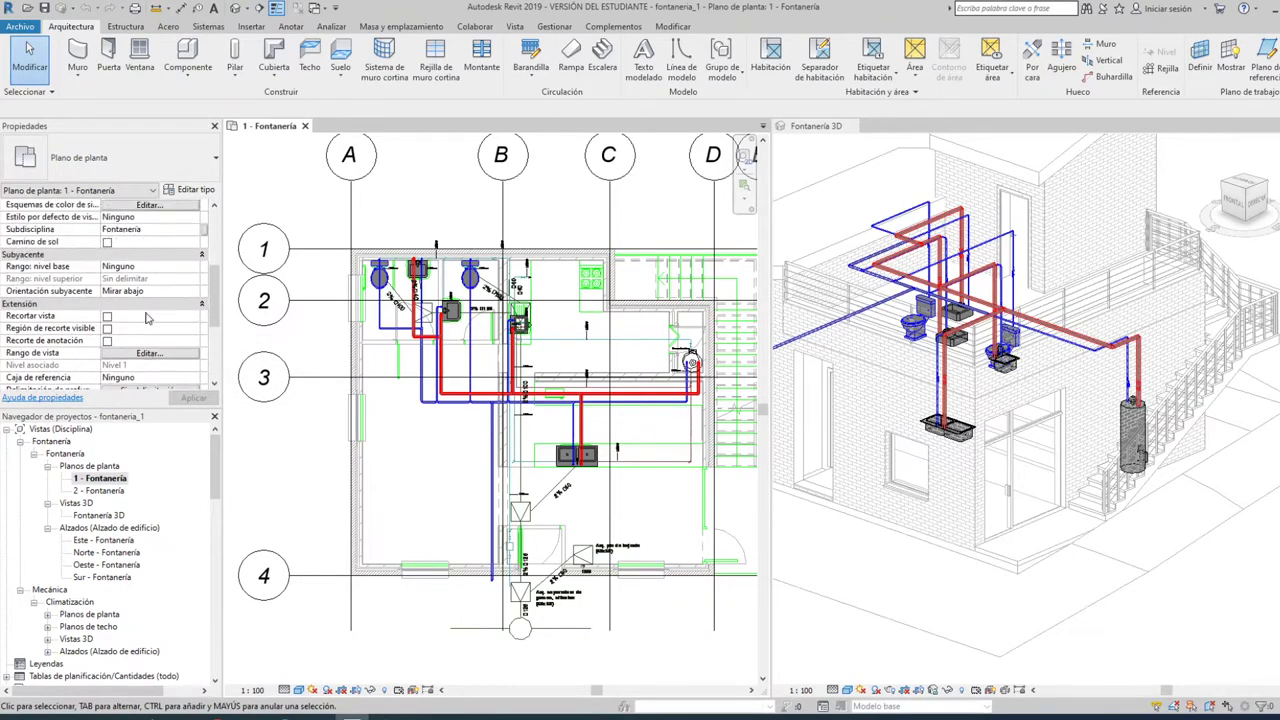
Set the view range top offset to 1, then window-select the plan's fixtures and pipes
{"action": "left_click", "coordinate": [148, 354]}
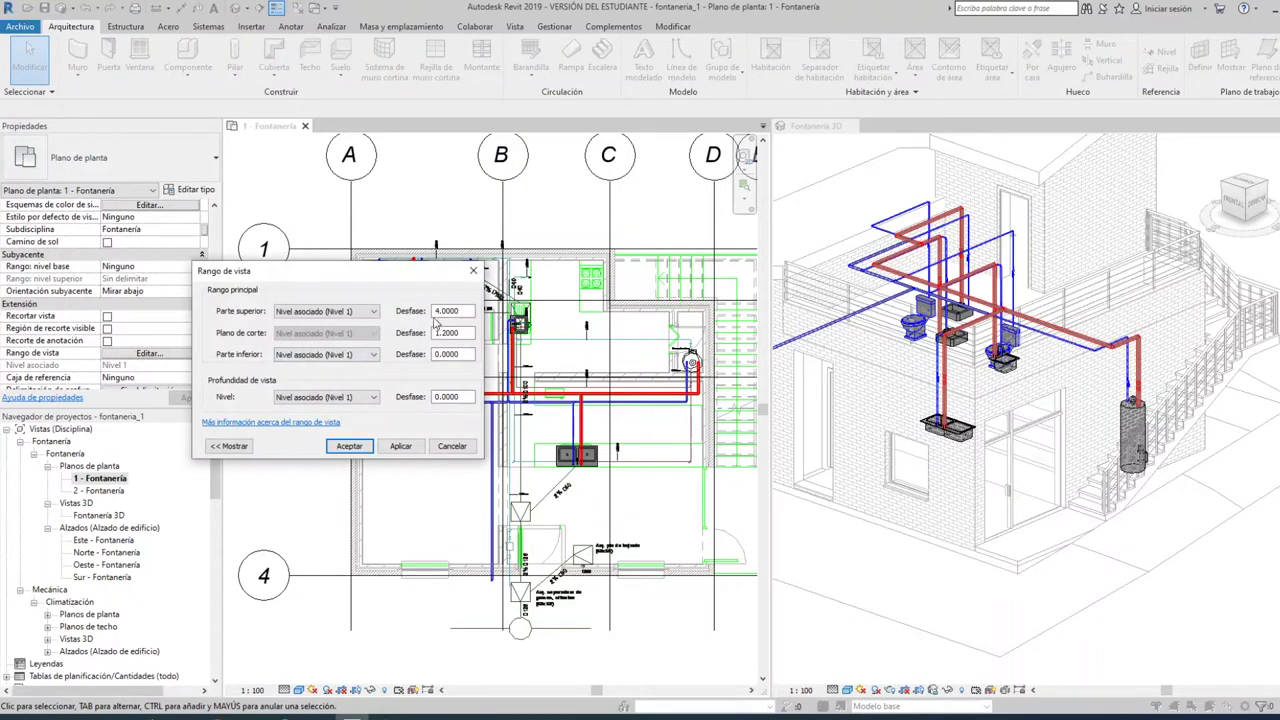
{"action": "left_click_drag", "start_coordinate": [474, 311], "coordinate": [432, 311]}
{"action": "type", "text": "1.2"}
{"action": "left_click", "coordinate": [402, 446]}
{"action": "left_click", "coordinate": [349, 446]}
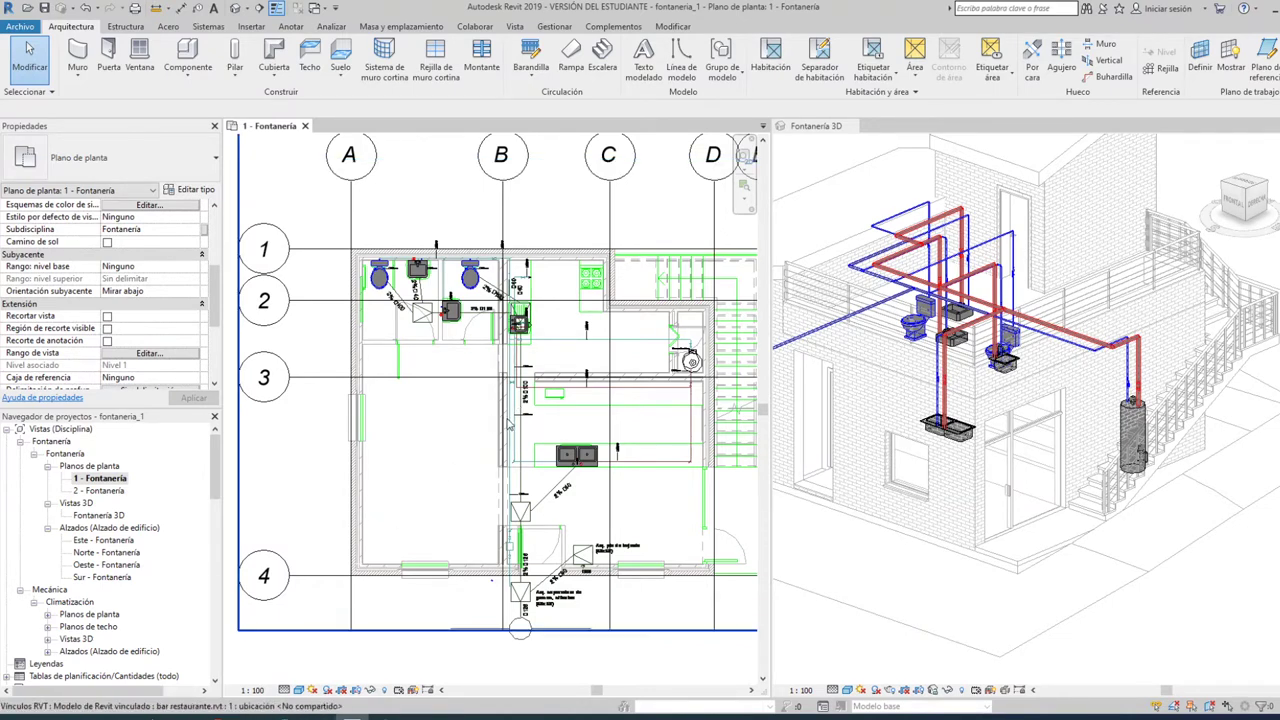
{"action": "middle_click_drag", "start_coordinate": [431, 430], "coordinate": [338, 430]}
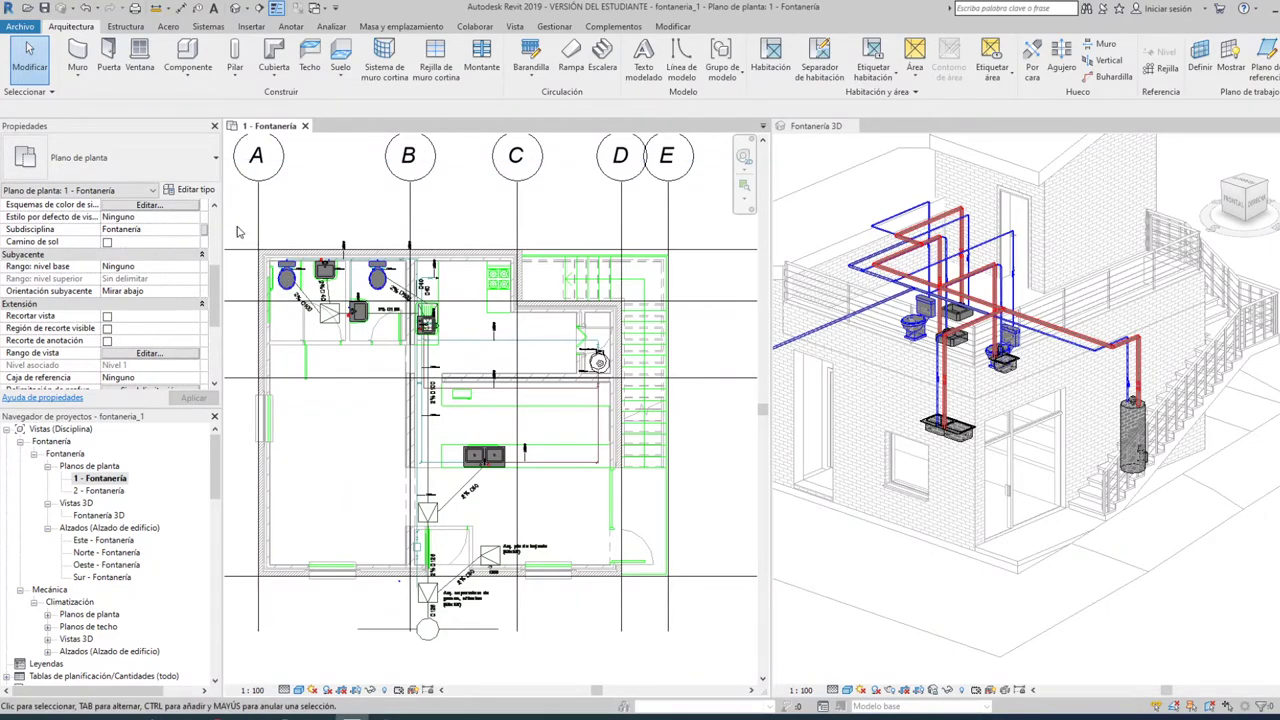
{"action": "left_click_drag", "start_coordinate": [237, 232], "coordinate": [672, 537]}
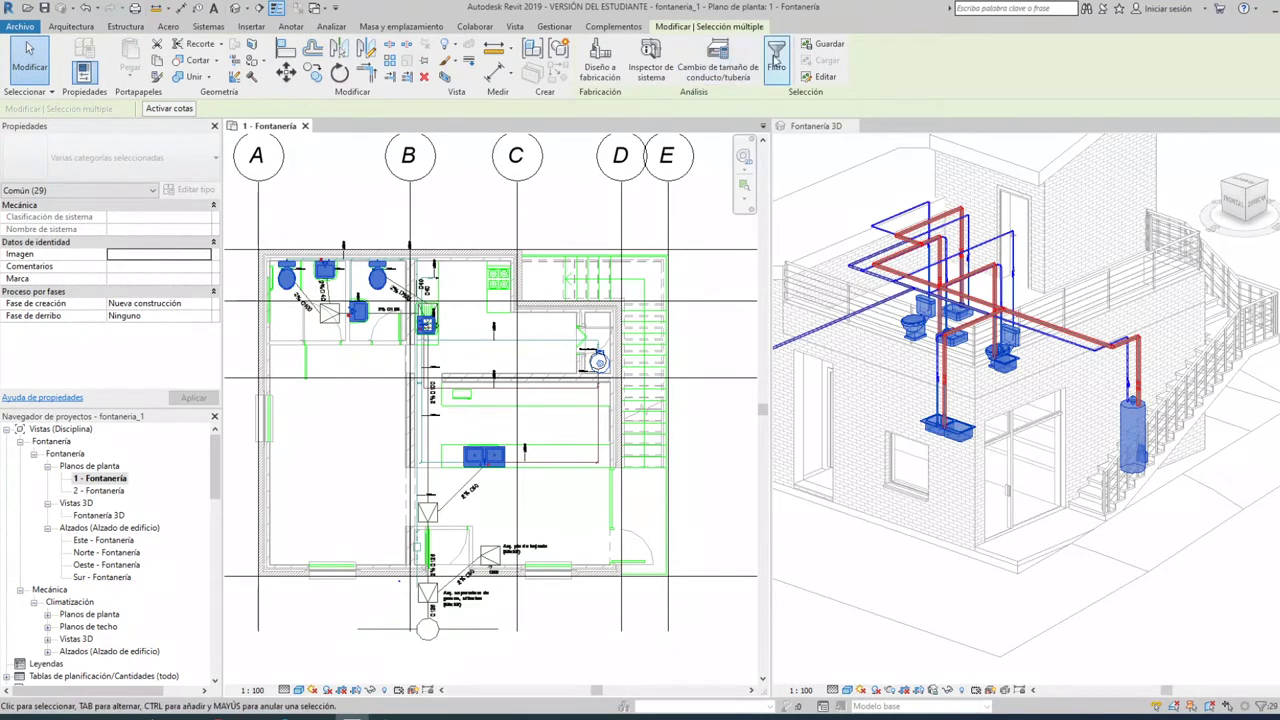
Filter the selection to the 7 fixtures and equipment, excluding pipes and pipe fittings
{"action": "left_click", "coordinate": [776, 60]}
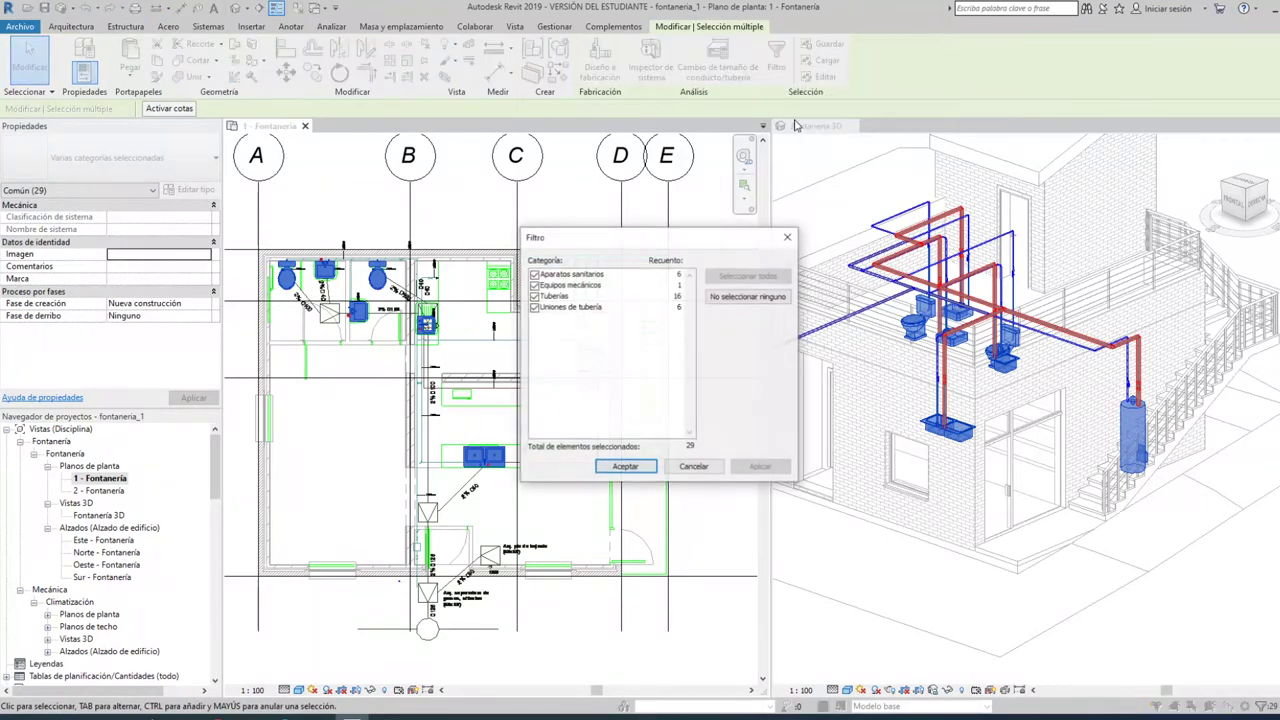
{"action": "left_click", "coordinate": [535, 296]}
{"action": "left_click", "coordinate": [535, 307]}
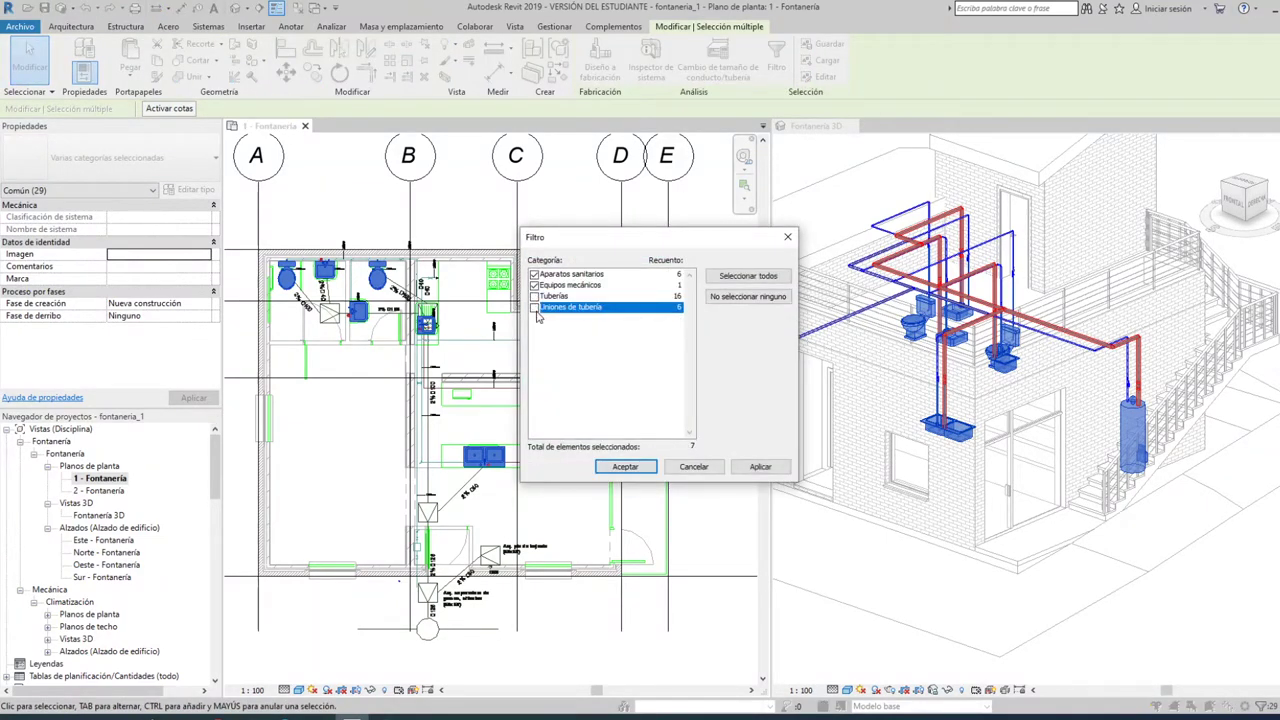
{"action": "left_click", "coordinate": [760, 467]}
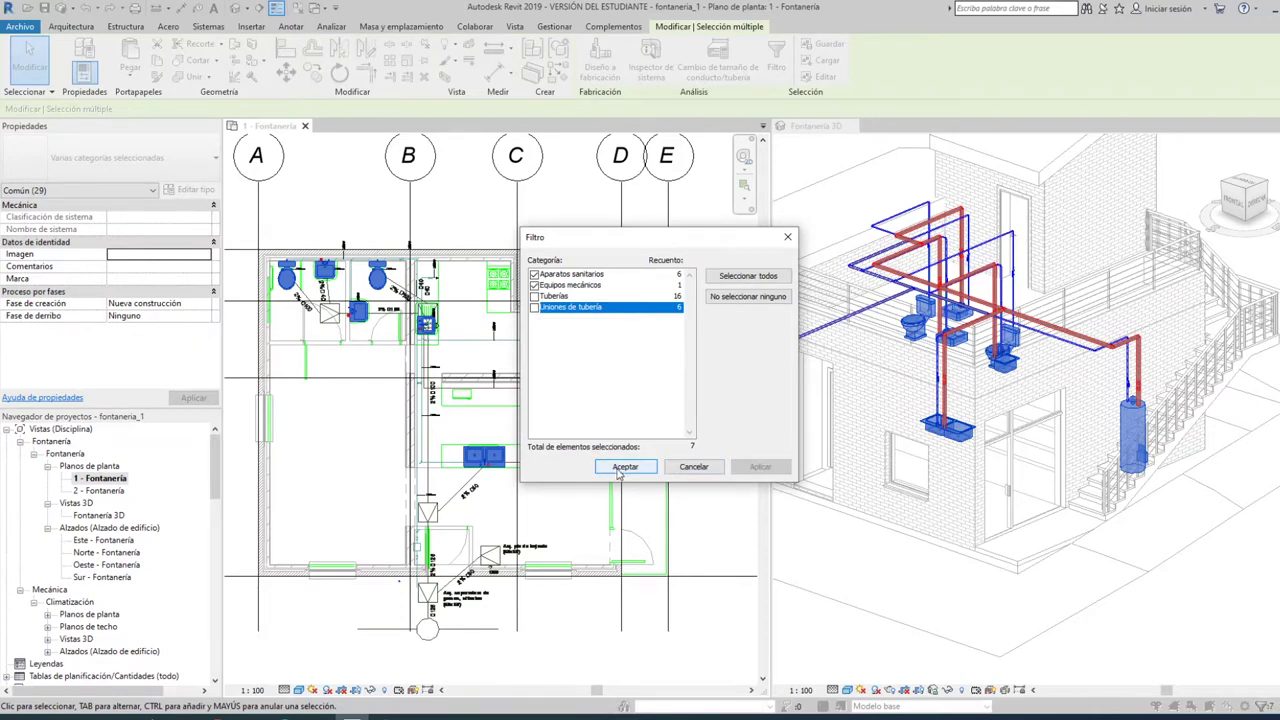
{"action": "left_click", "coordinate": [624, 467]}
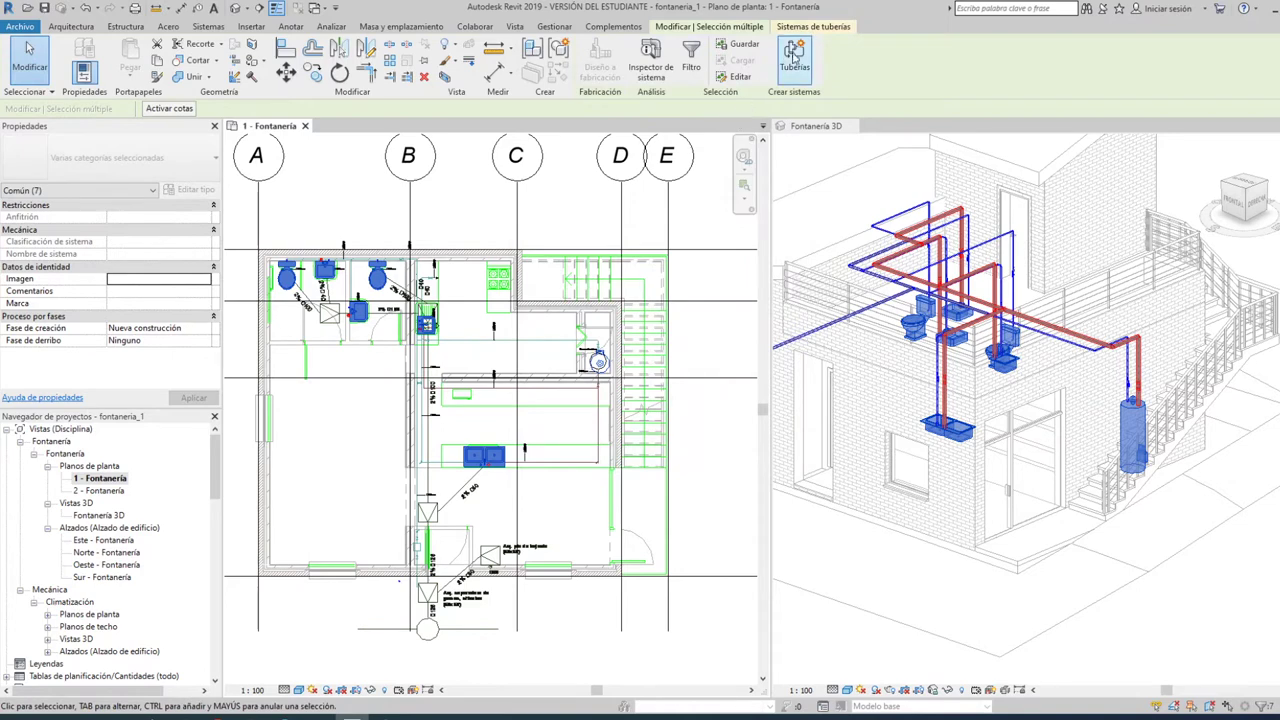
Create the Sanitario 1 piping system, using the sink's Conector 3 connector
{"action": "left_click", "coordinate": [794, 52]}
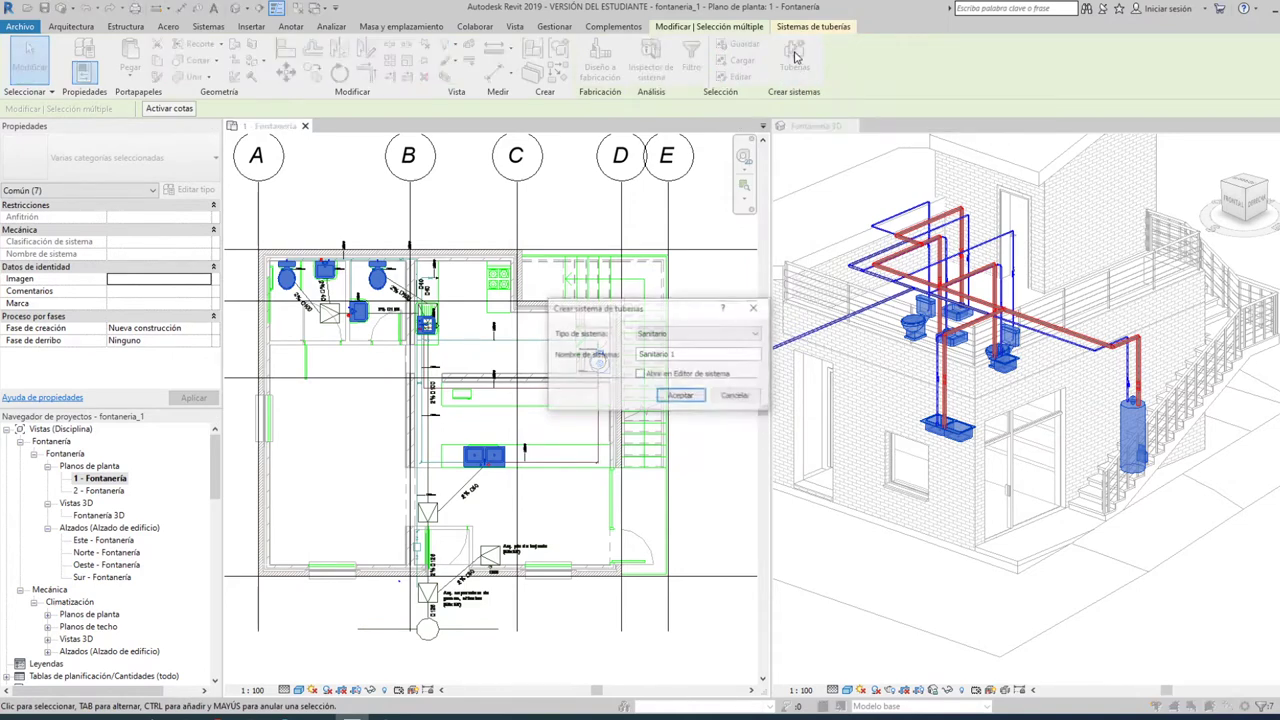
{"action": "left_click", "coordinate": [680, 396]}
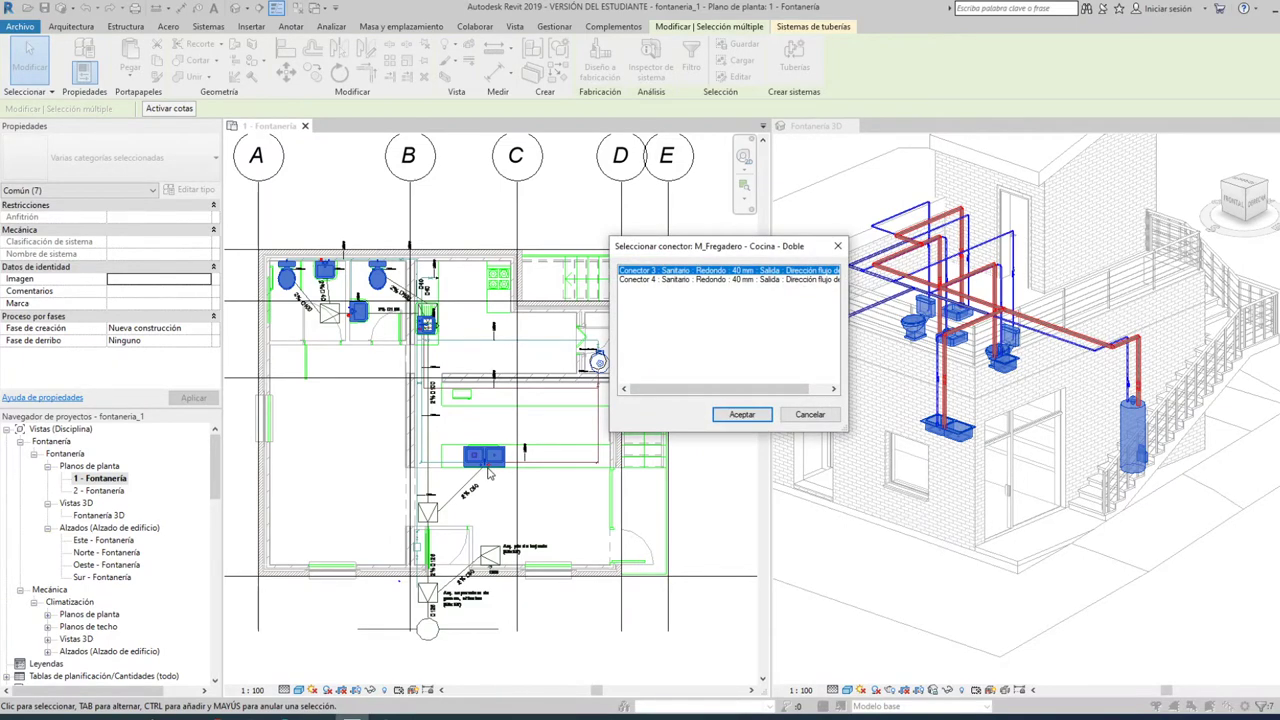
{"action": "left_click", "coordinate": [740, 418]}
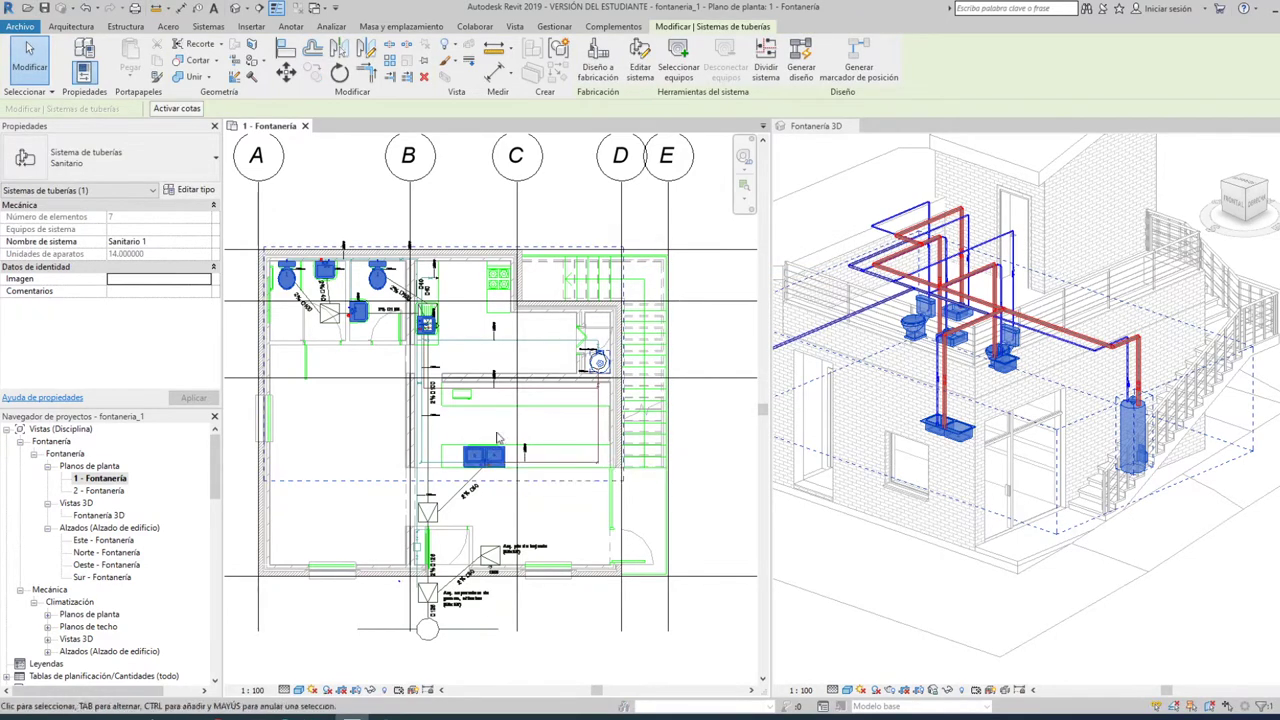
Start Generar diseño for the system and place a connection base in the plan
{"action": "left_click", "coordinate": [803, 52]}
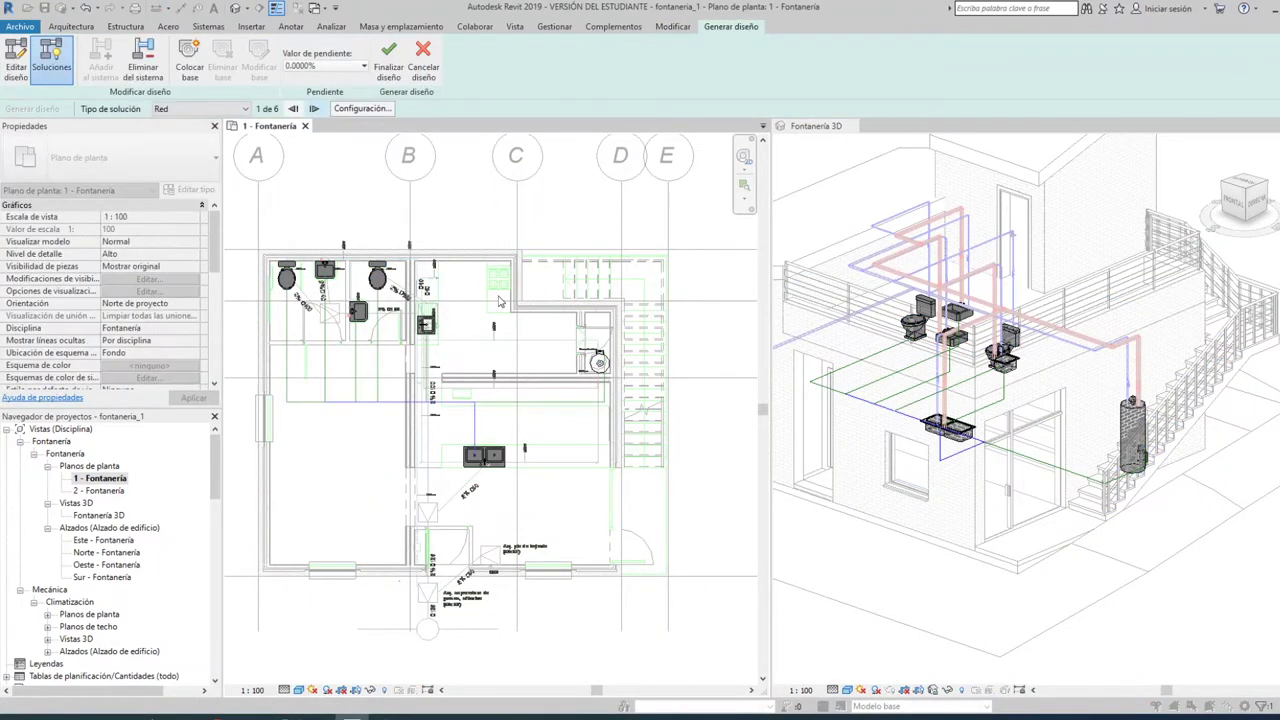
{"action": "left_click", "coordinate": [191, 66]}
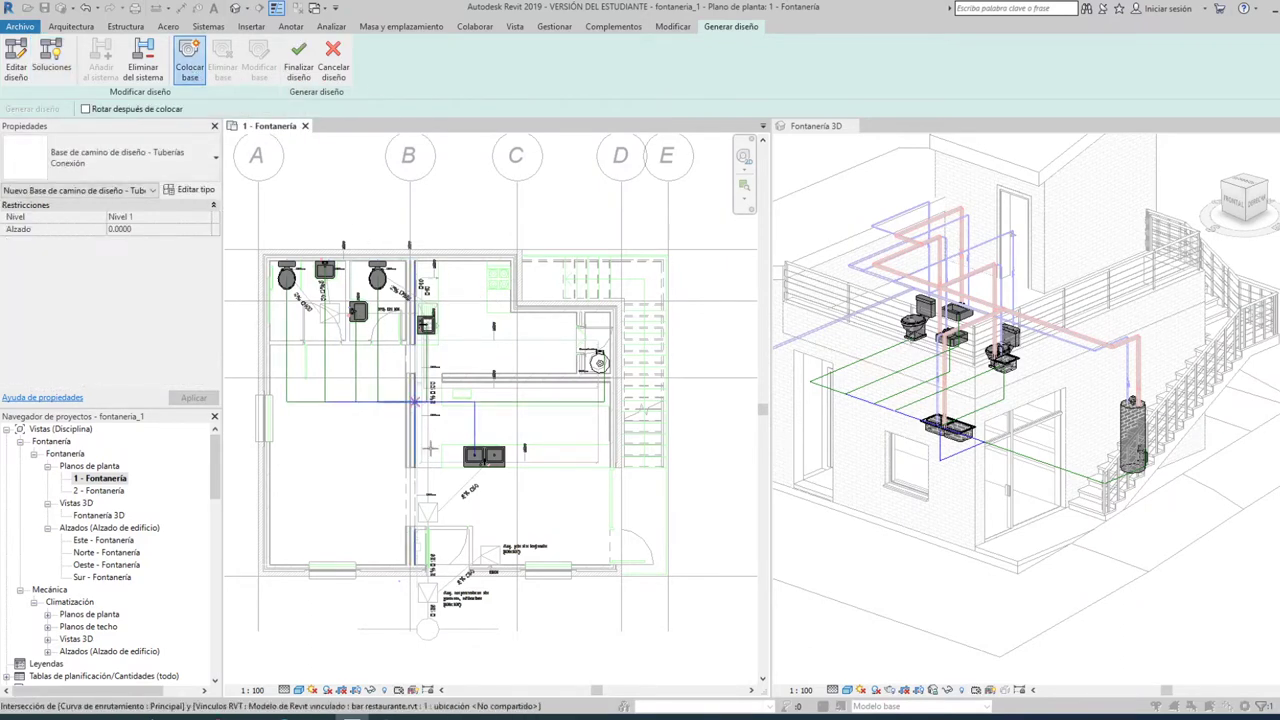
{"action": "scroll", "coordinate": [444, 604], "scroll_direction": "up", "scroll_amount": 2}
{"action": "scroll", "coordinate": [444, 604], "scroll_direction": "up", "scroll_amount": 1}
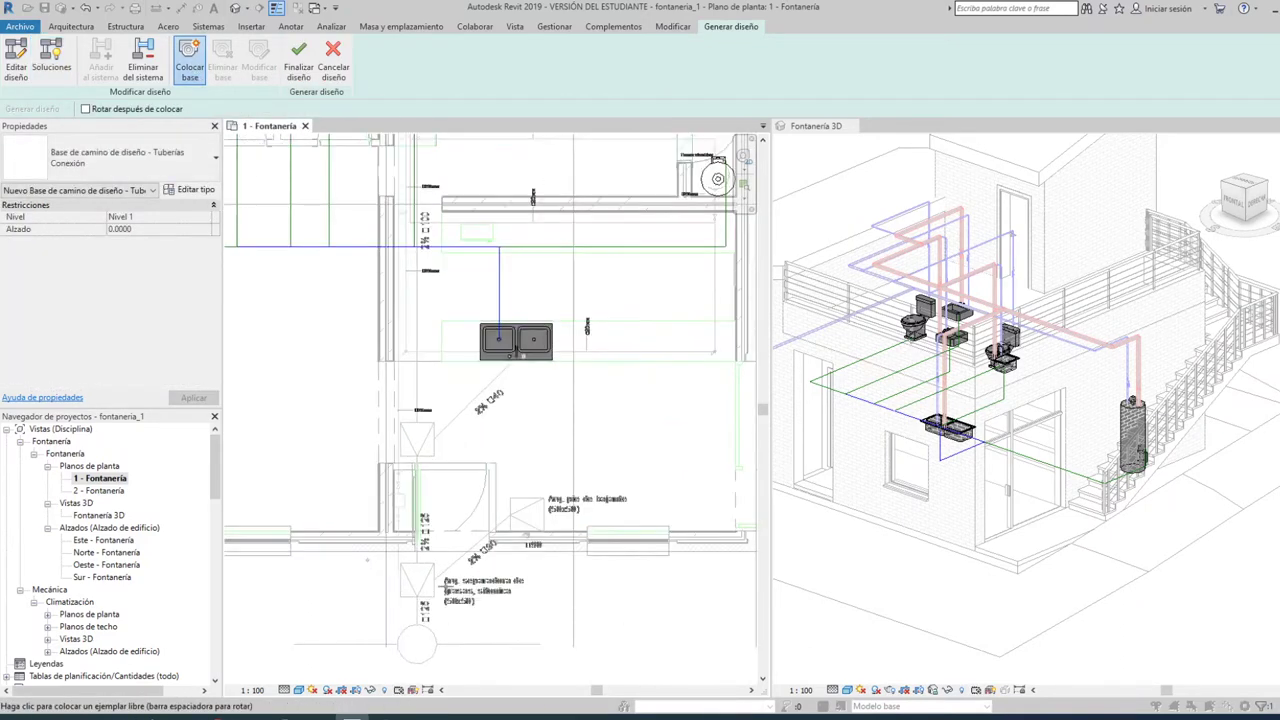
{"action": "left_click", "coordinate": [444, 584]}
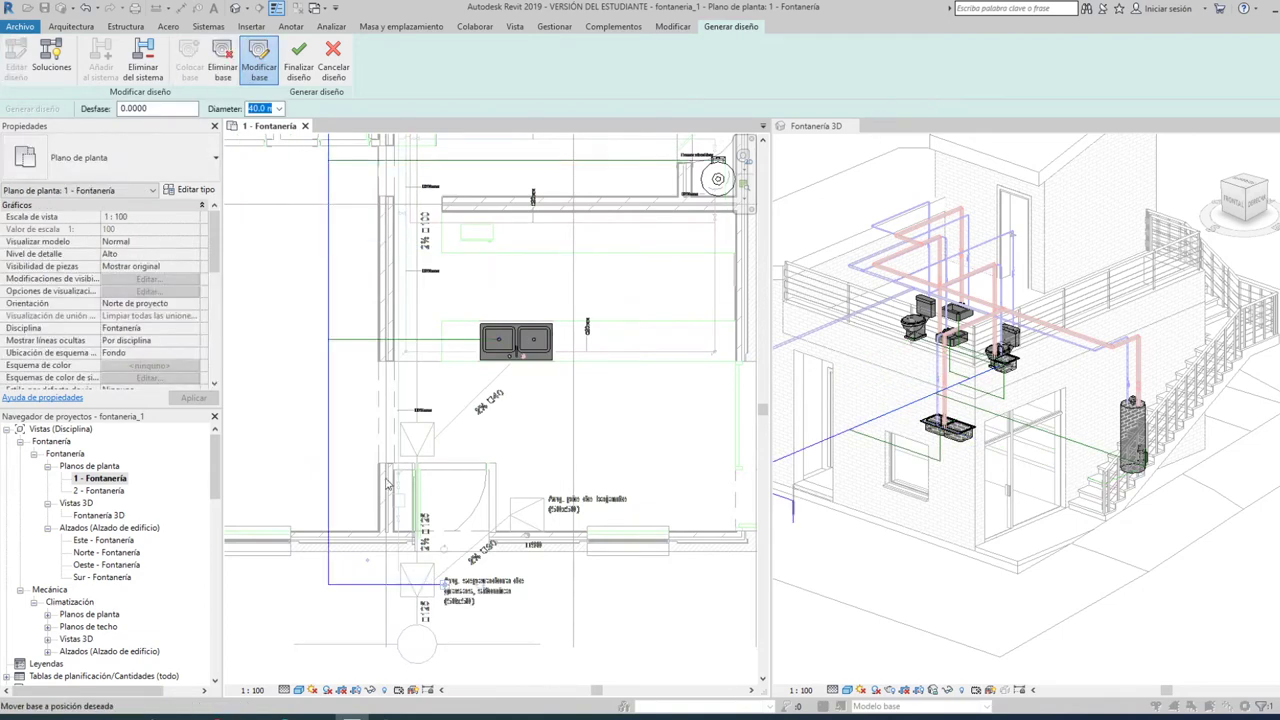
Give the layout base a -0.7 offset and a 150 mm diameter
{"action": "double_click", "coordinate": [143, 109]}
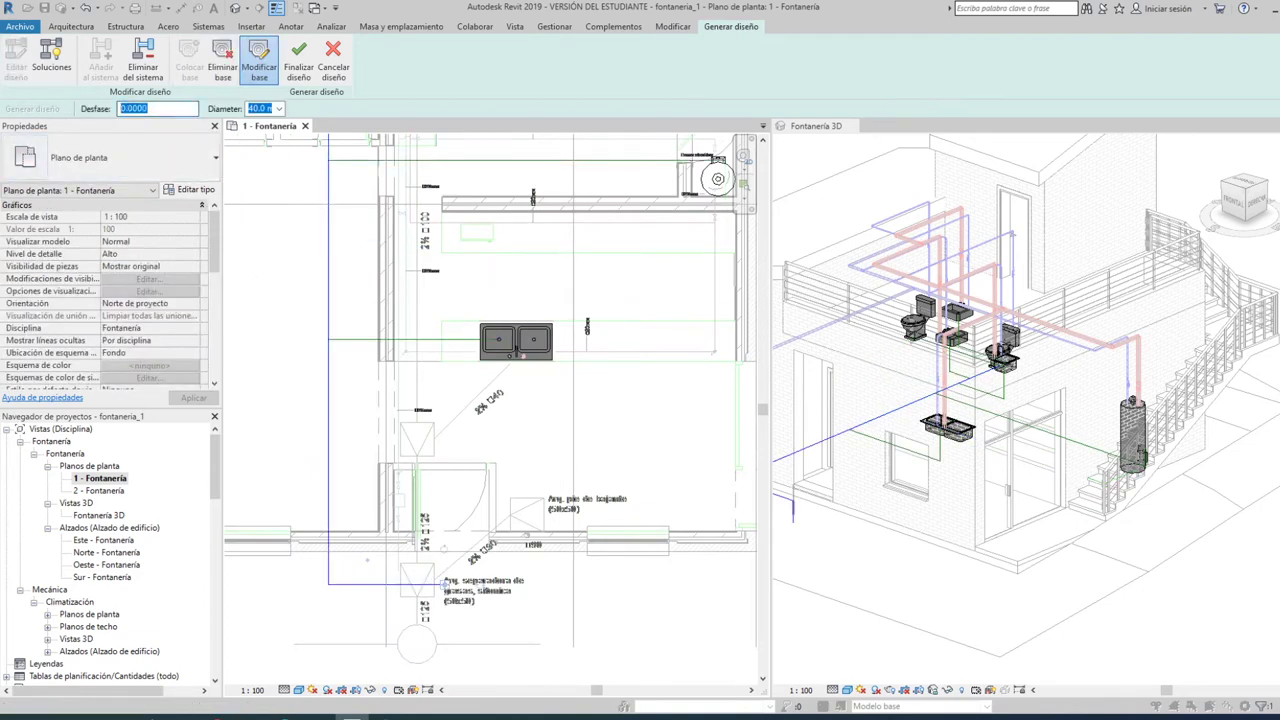
{"action": "type", "text": "-0.7"}
{"action": "left_click", "coordinate": [279, 108]}
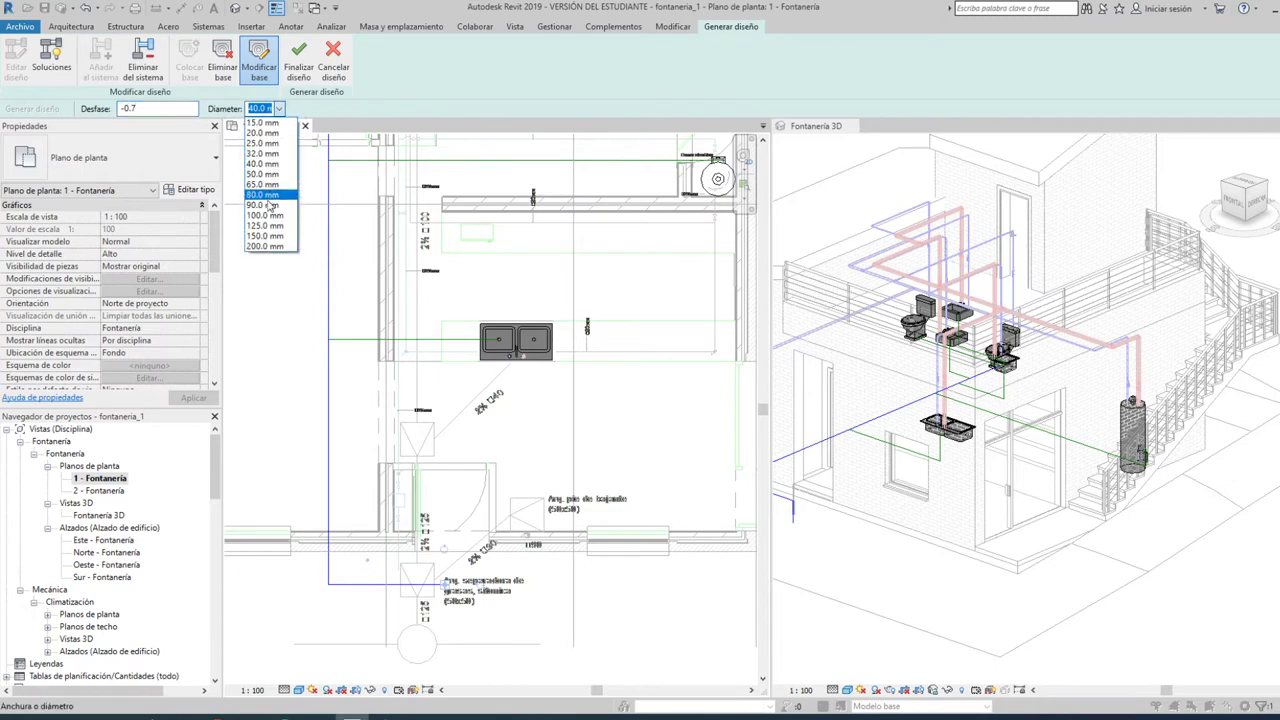
{"action": "left_click", "coordinate": [267, 238]}
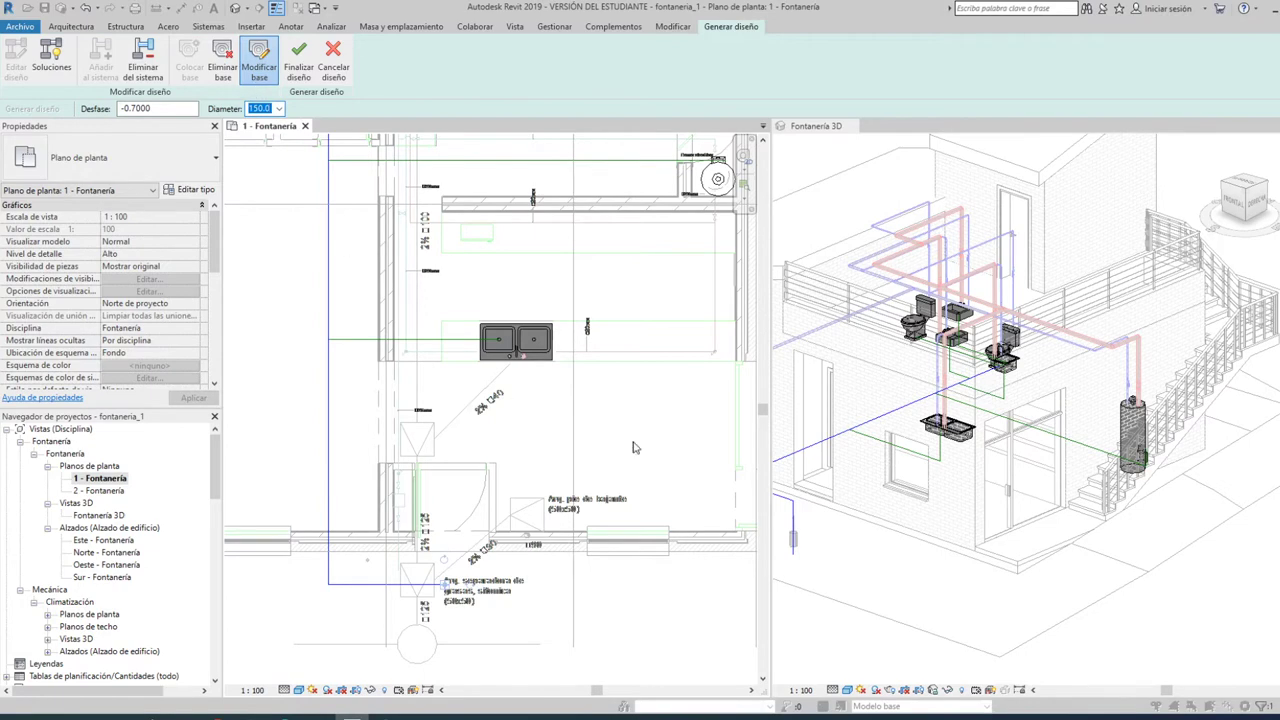
Inspect the new base in the 3D view, rotating it horizontal and back to vertical
{"action": "left_click", "coordinate": [821, 559]}
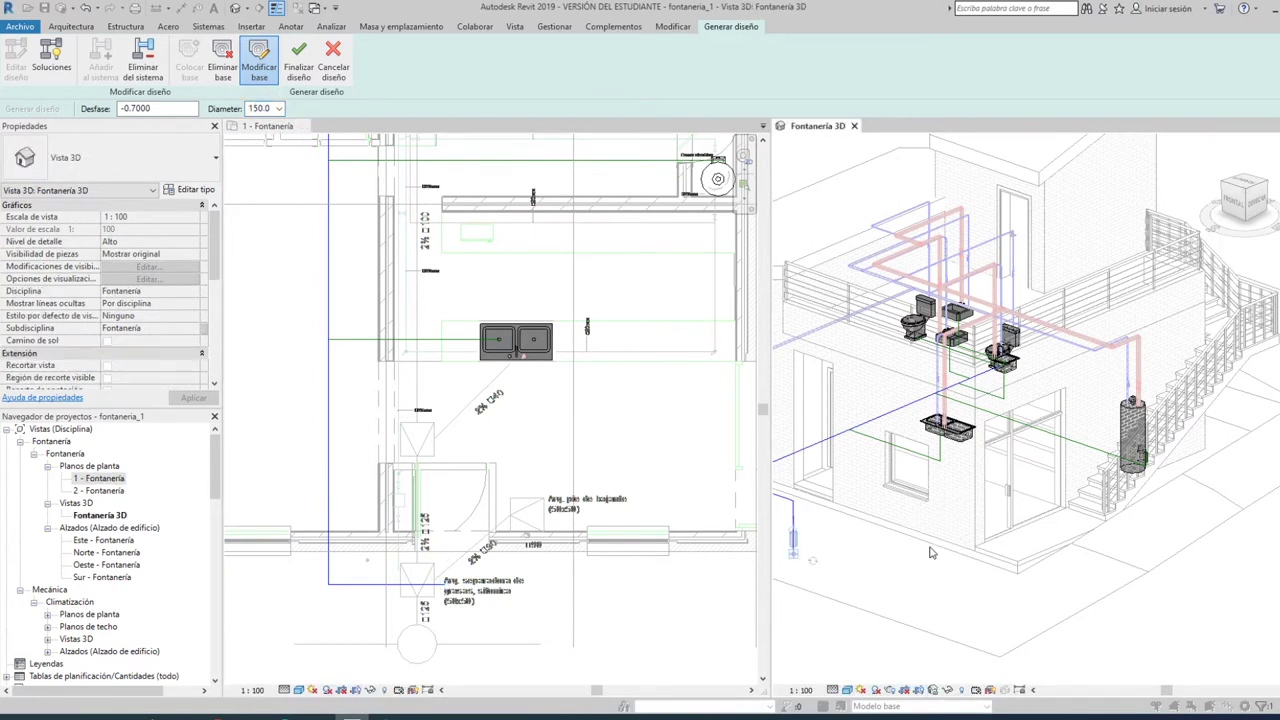
{"action": "middle_click_drag", "start_coordinate": [933, 553], "coordinate": [851, 563], "text": "shift"}
{"action": "scroll", "coordinate": [811, 567], "scroll_direction": "up", "scroll_amount": 3}
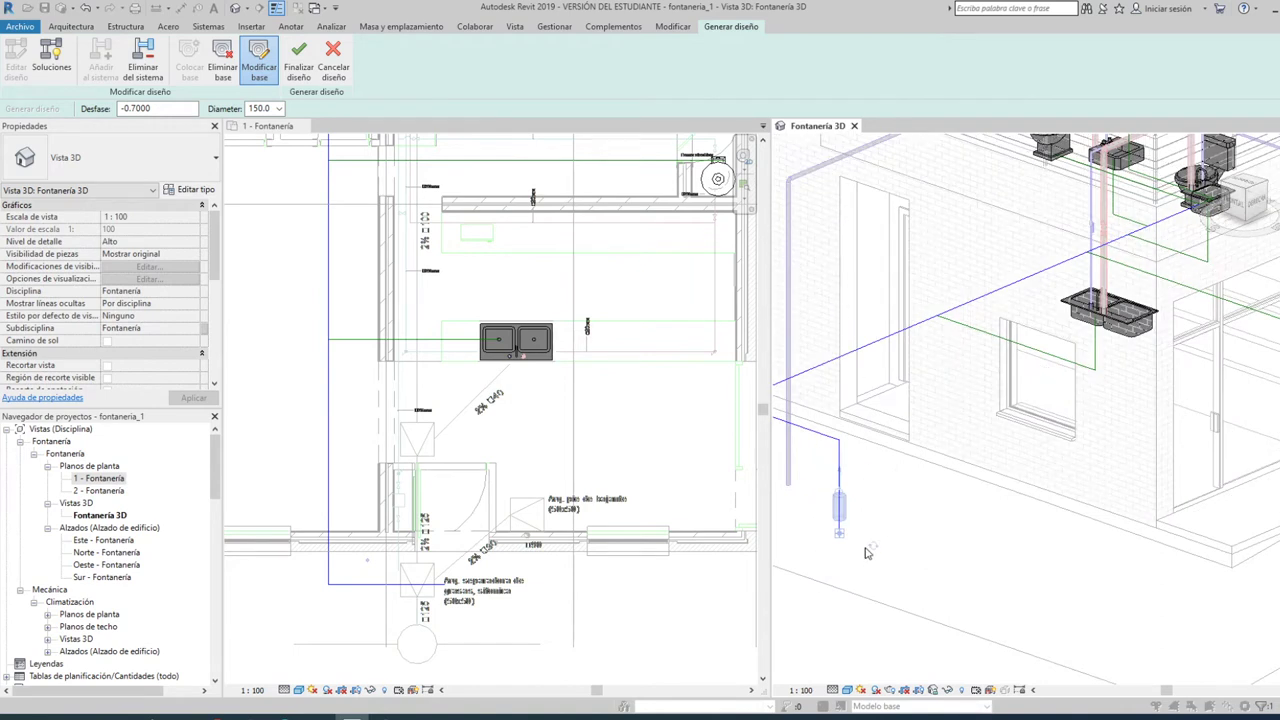
{"action": "scroll", "coordinate": [866, 553], "scroll_direction": "up", "scroll_amount": 1}
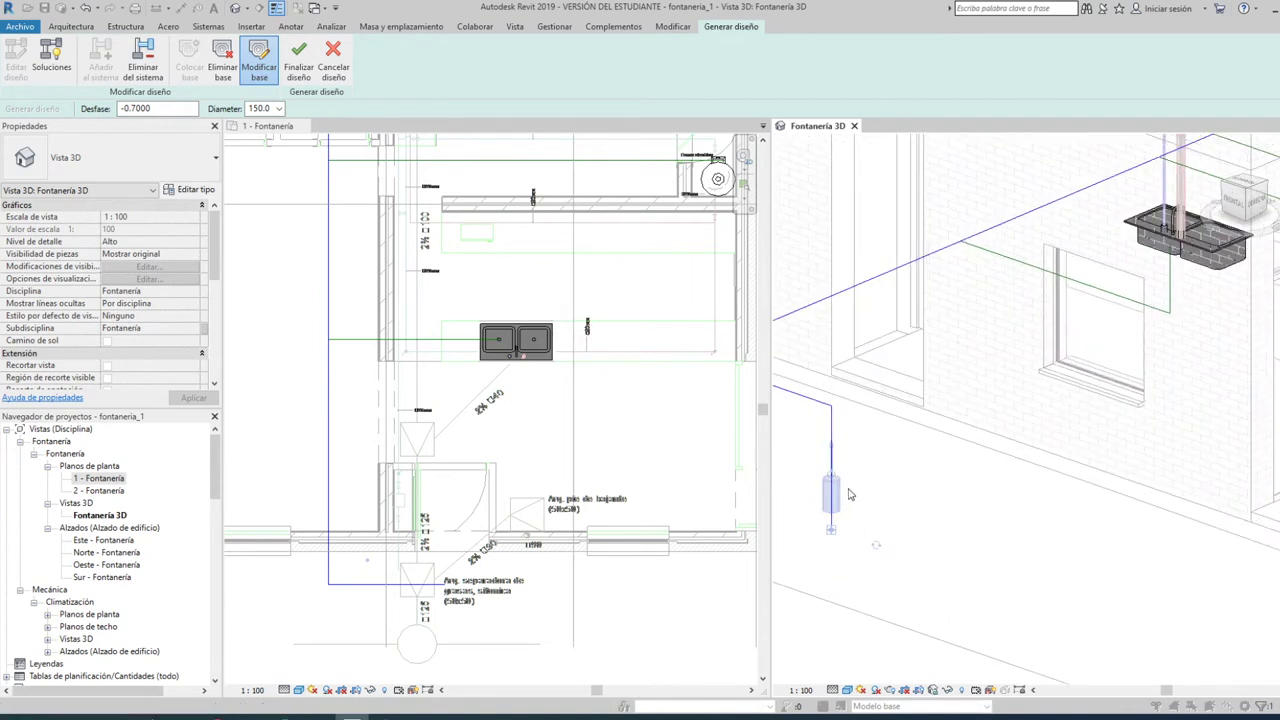
{"action": "left_click", "coordinate": [876, 548]}
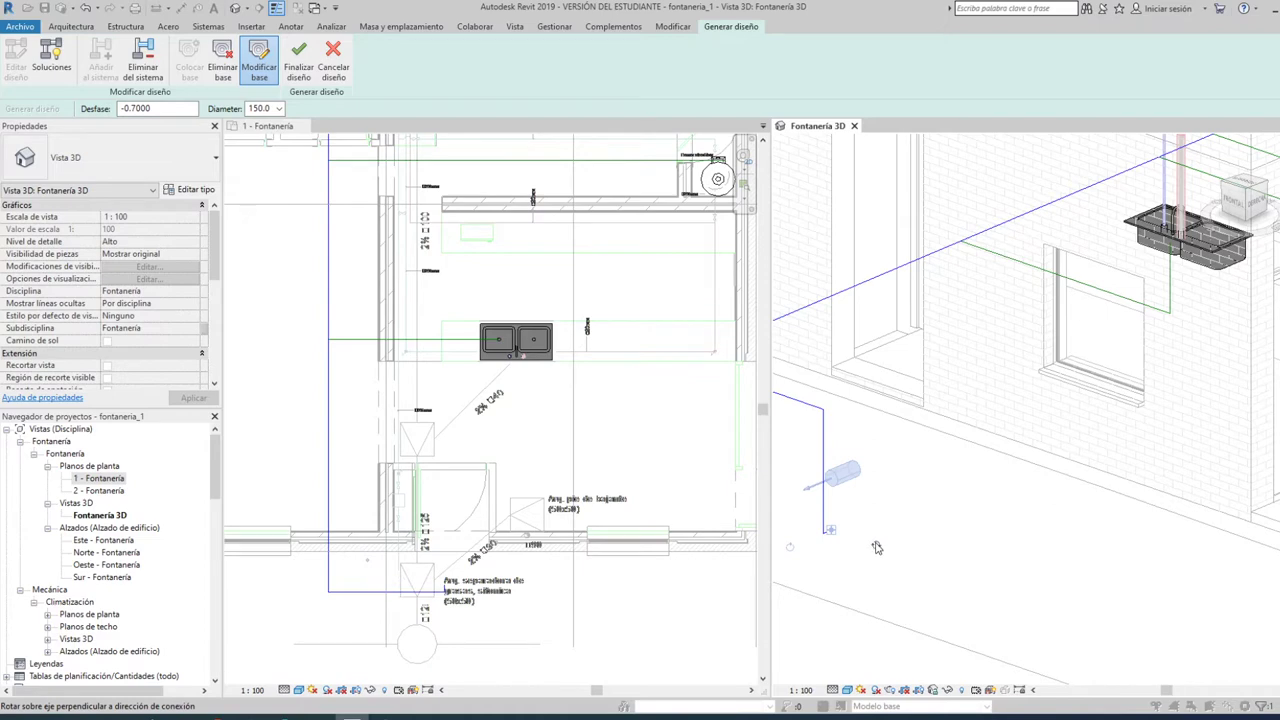
{"action": "left_click", "coordinate": [876, 548]}
{"action": "scroll", "coordinate": [985, 560], "scroll_direction": "down", "scroll_amount": 2}
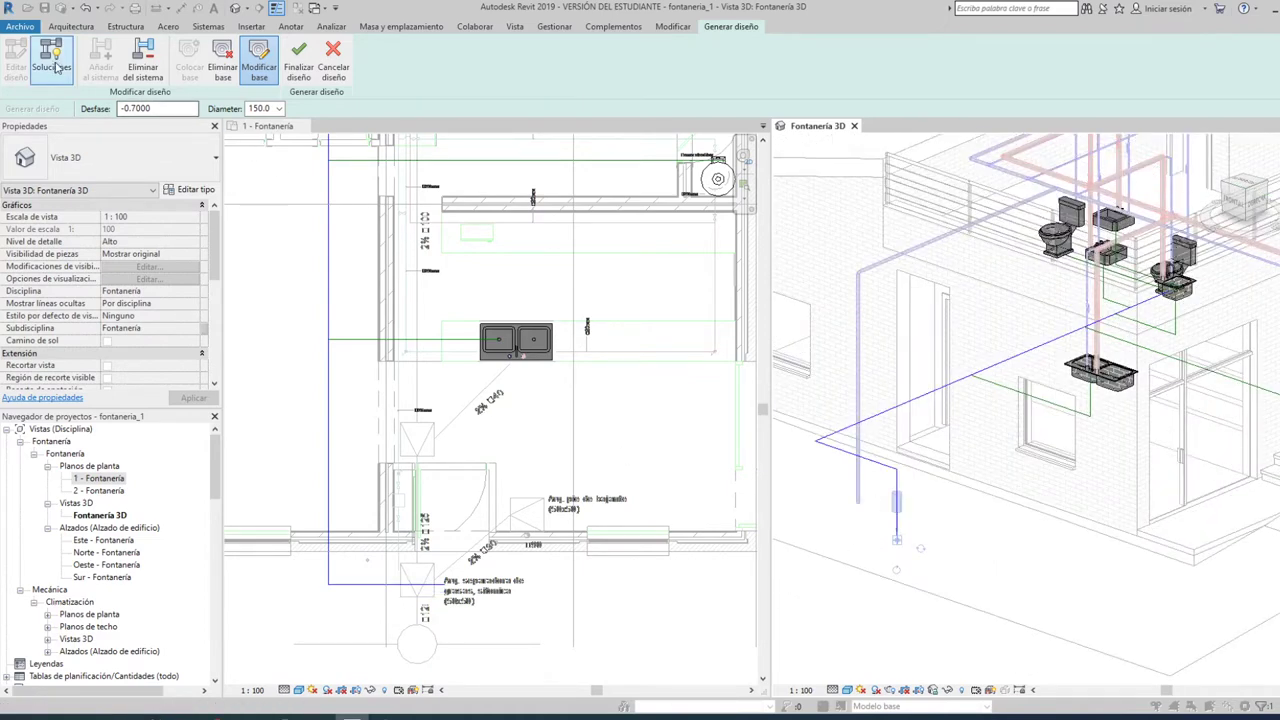
Show the routing solutions in plan, compare the Intersecciones type, and return to Red
{"action": "left_click", "coordinate": [54, 64]}
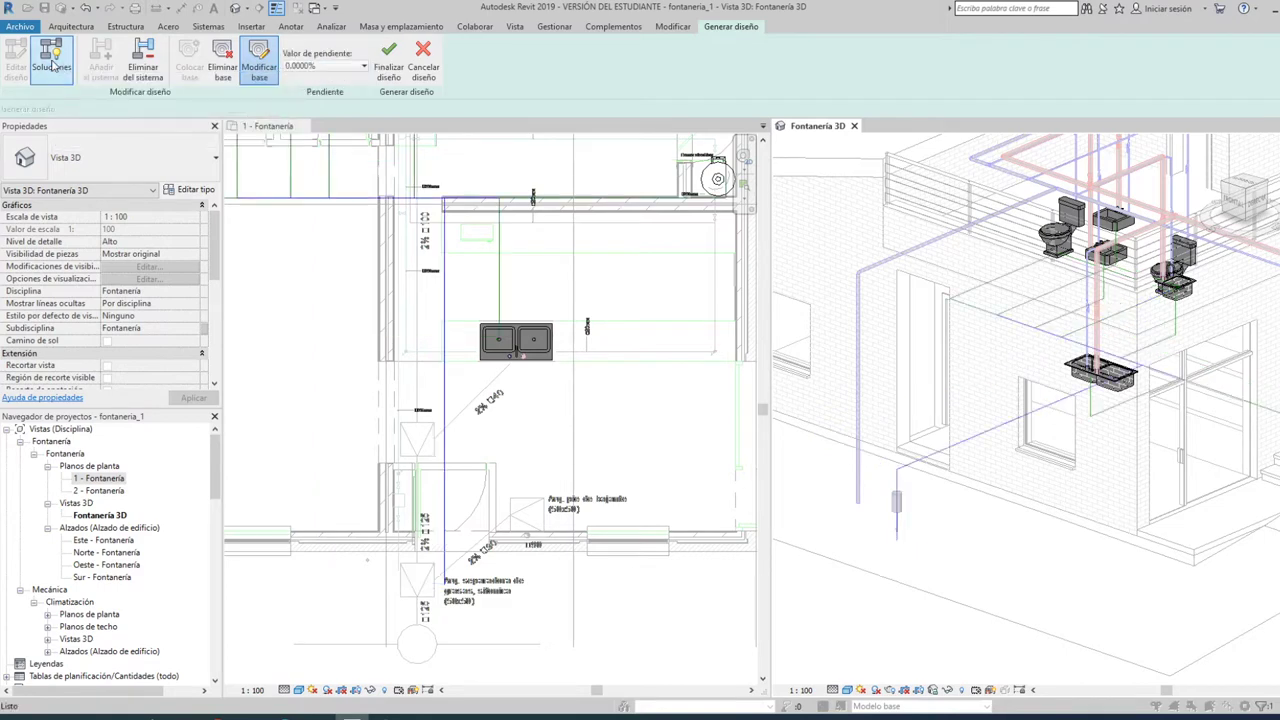
{"action": "scroll", "coordinate": [568, 484], "scroll_direction": "down", "scroll_amount": 1}
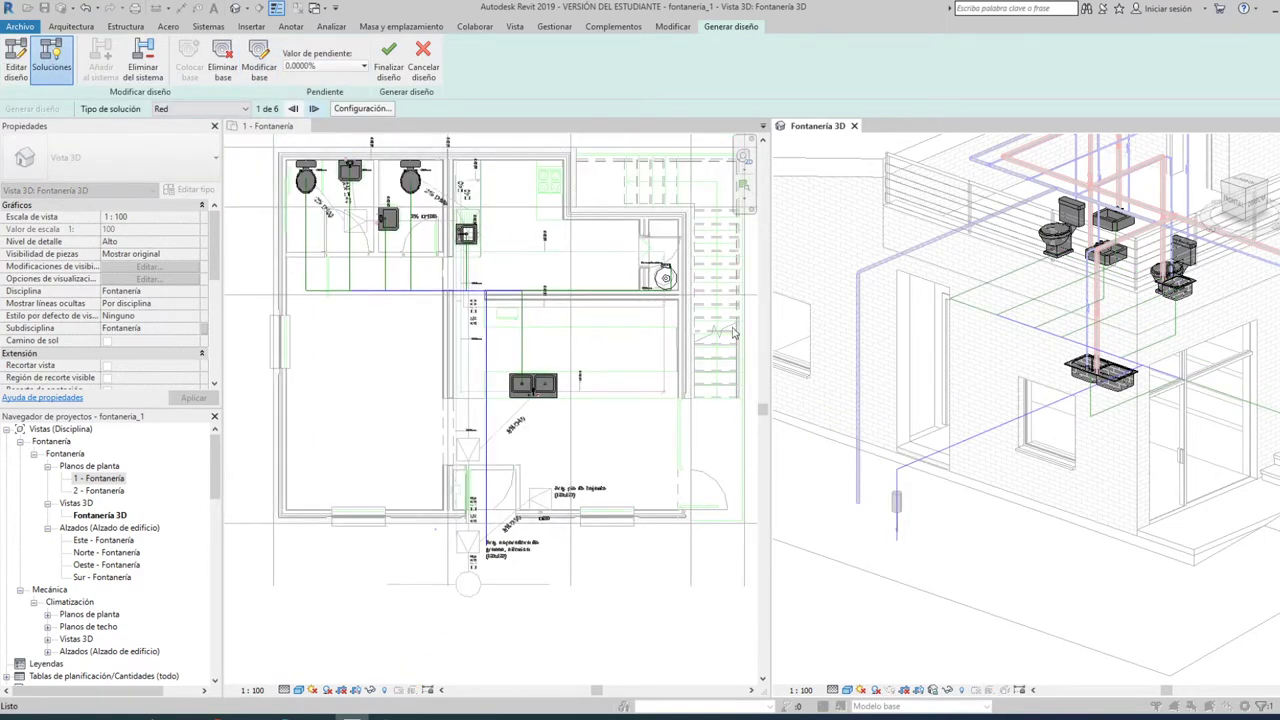
{"action": "left_click", "coordinate": [556, 313]}
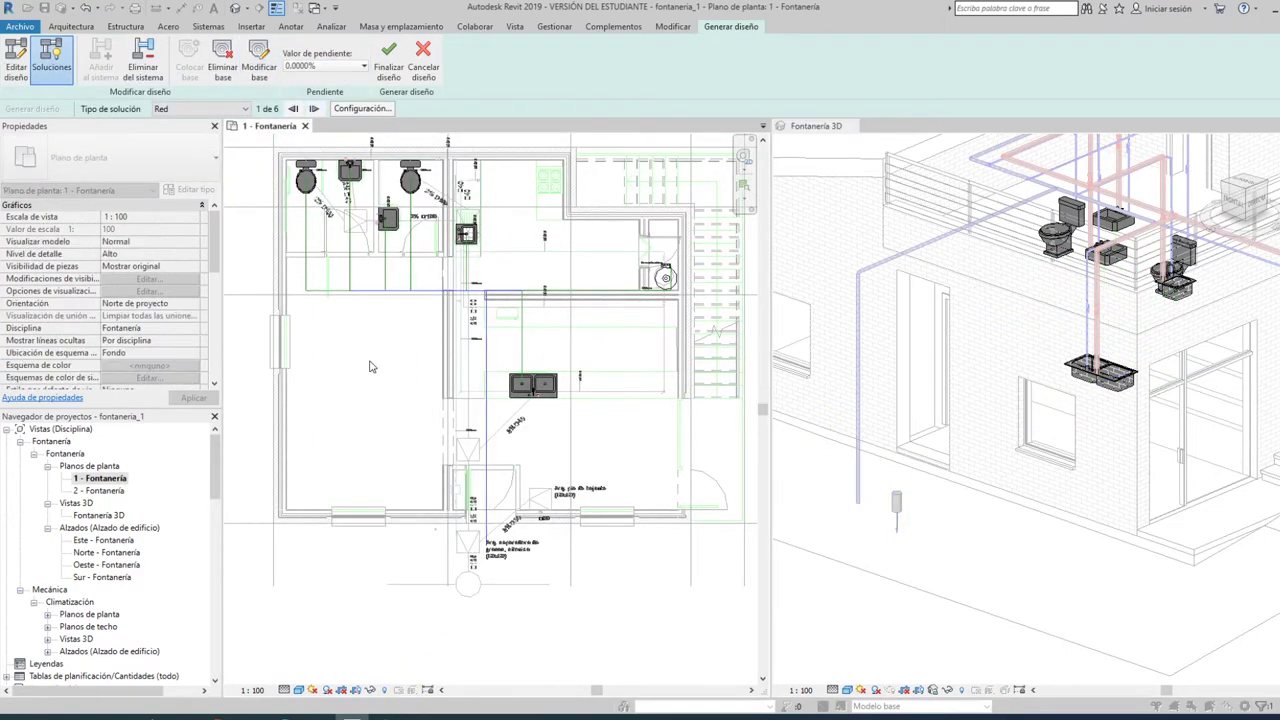
{"action": "middle_click_drag", "start_coordinate": [375, 358], "coordinate": [325, 475]}
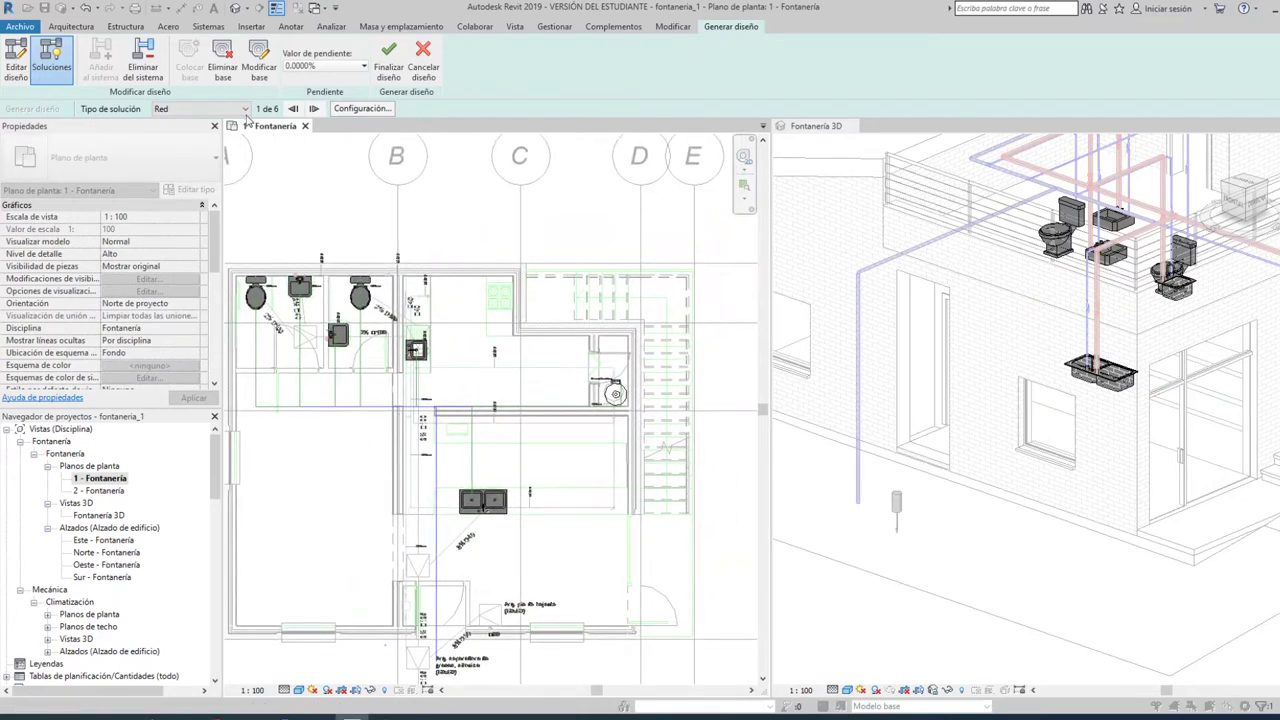
{"action": "left_click", "coordinate": [246, 110]}
{"action": "left_click", "coordinate": [229, 143]}
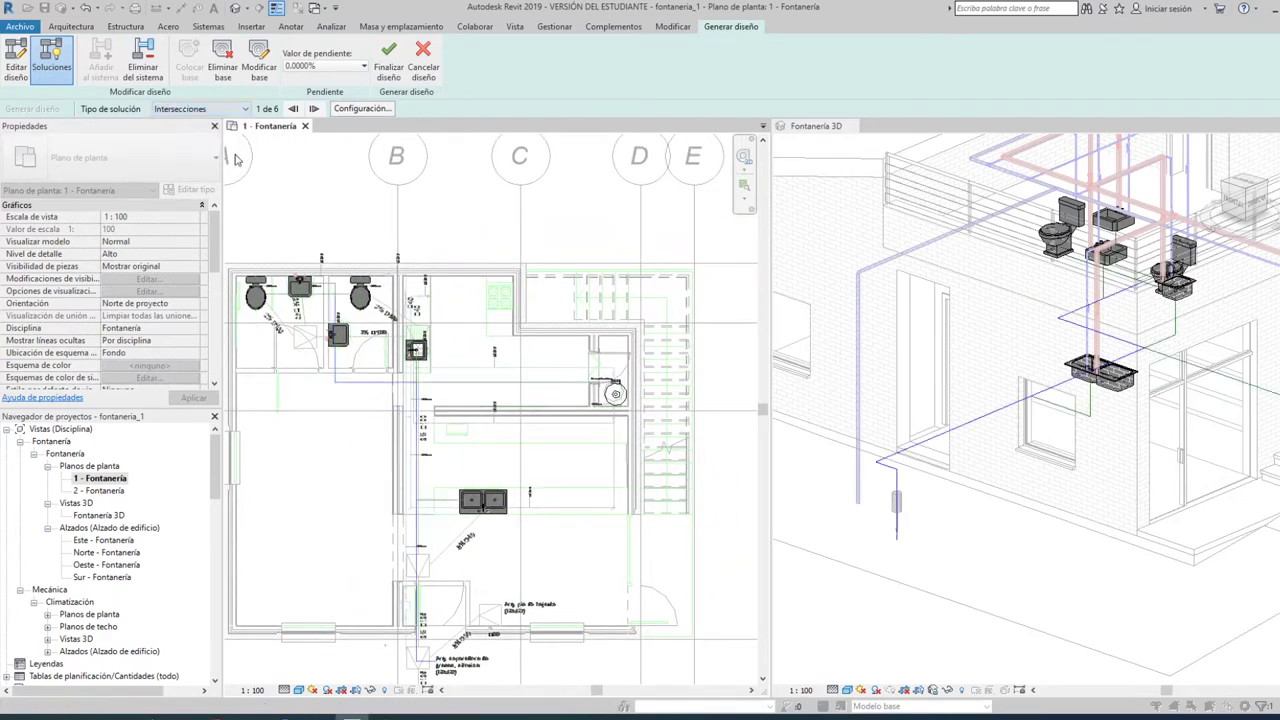
{"action": "left_click", "coordinate": [246, 109]}
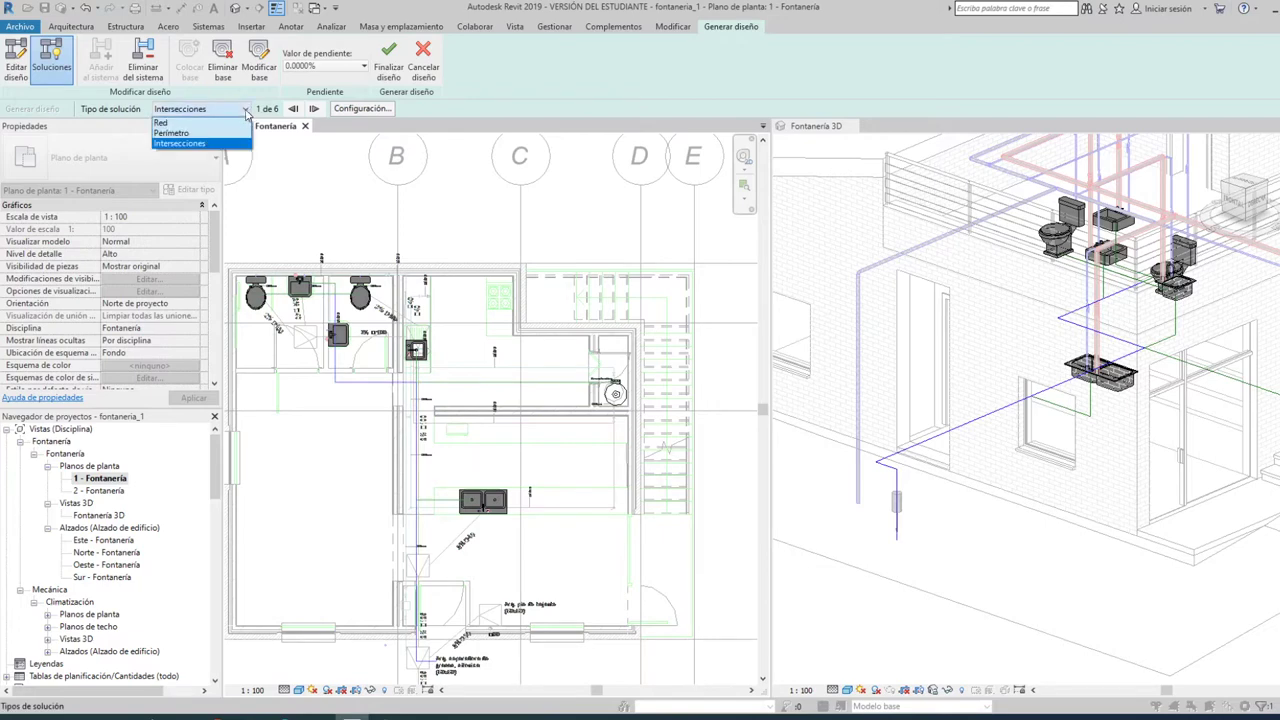
{"action": "left_click", "coordinate": [180, 119]}
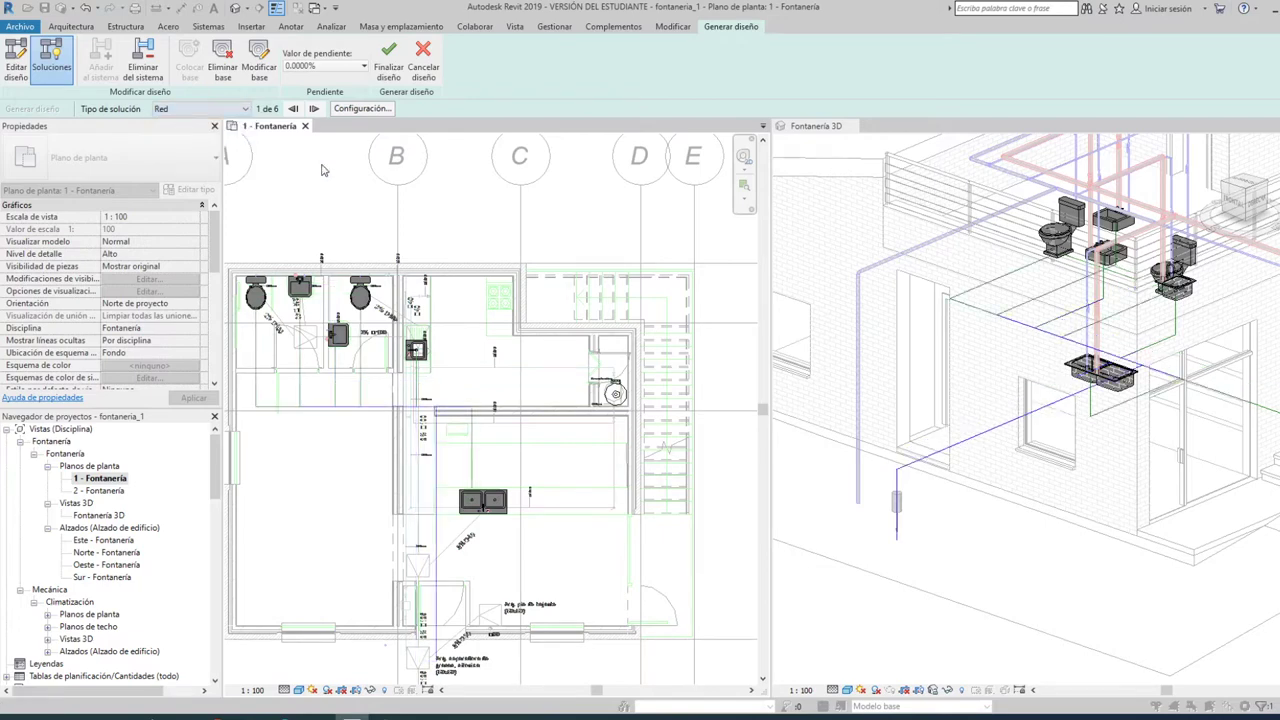
{"action": "left_click", "coordinate": [385, 112]}
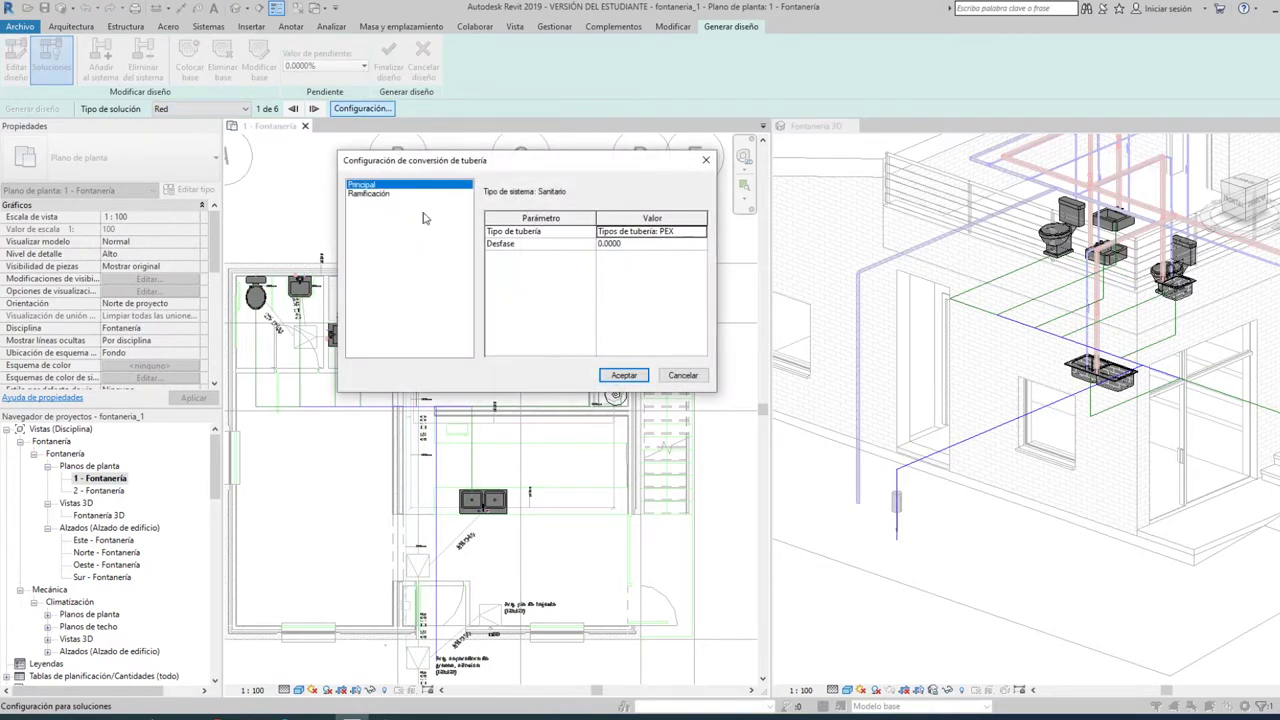
Set the main pipe conversion to the Estándar pipe type with a -0.5 offset
{"action": "left_click", "coordinate": [642, 244]}
{"action": "left_click", "coordinate": [650, 231]}
{"action": "left_click", "coordinate": [700, 231]}
{"action": "left_click", "coordinate": [678, 254]}
{"action": "left_click", "coordinate": [645, 244]}
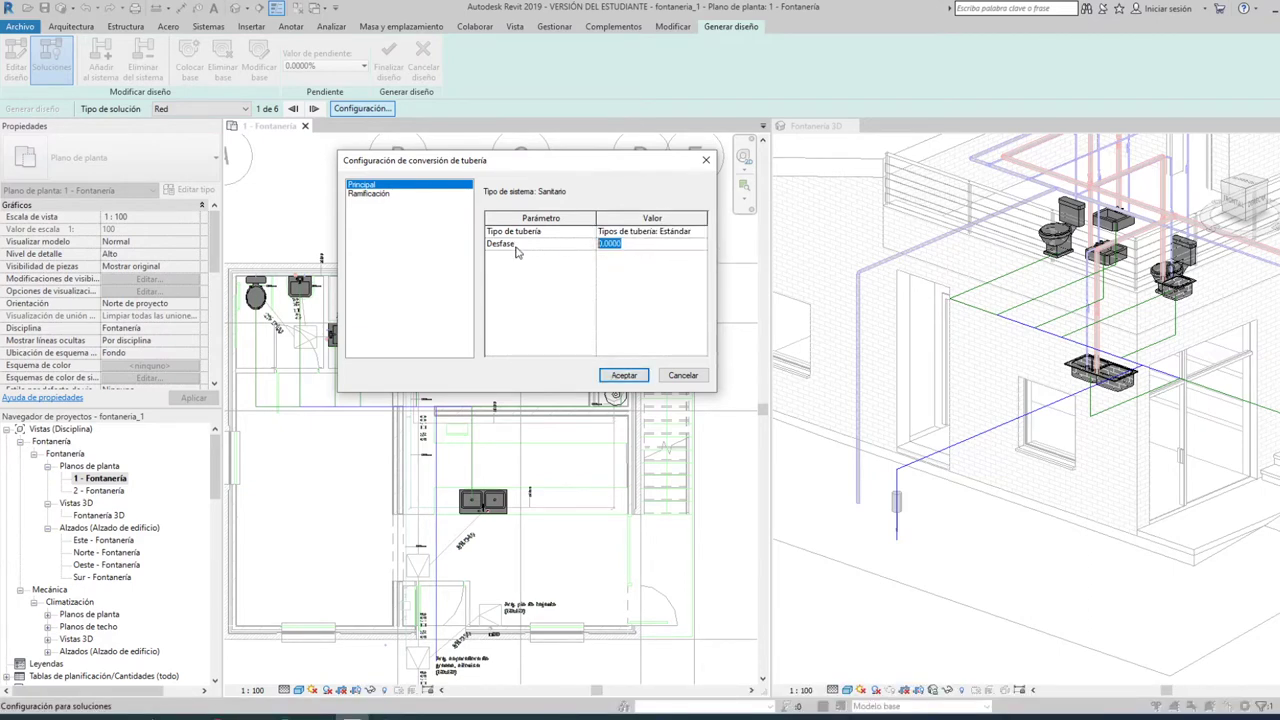
{"action": "type", "text": "-0.5"}
Set the branch pipe conversion to Estándar with a -0.5 offset and accept the settings
{"action": "left_click", "coordinate": [370, 194]}
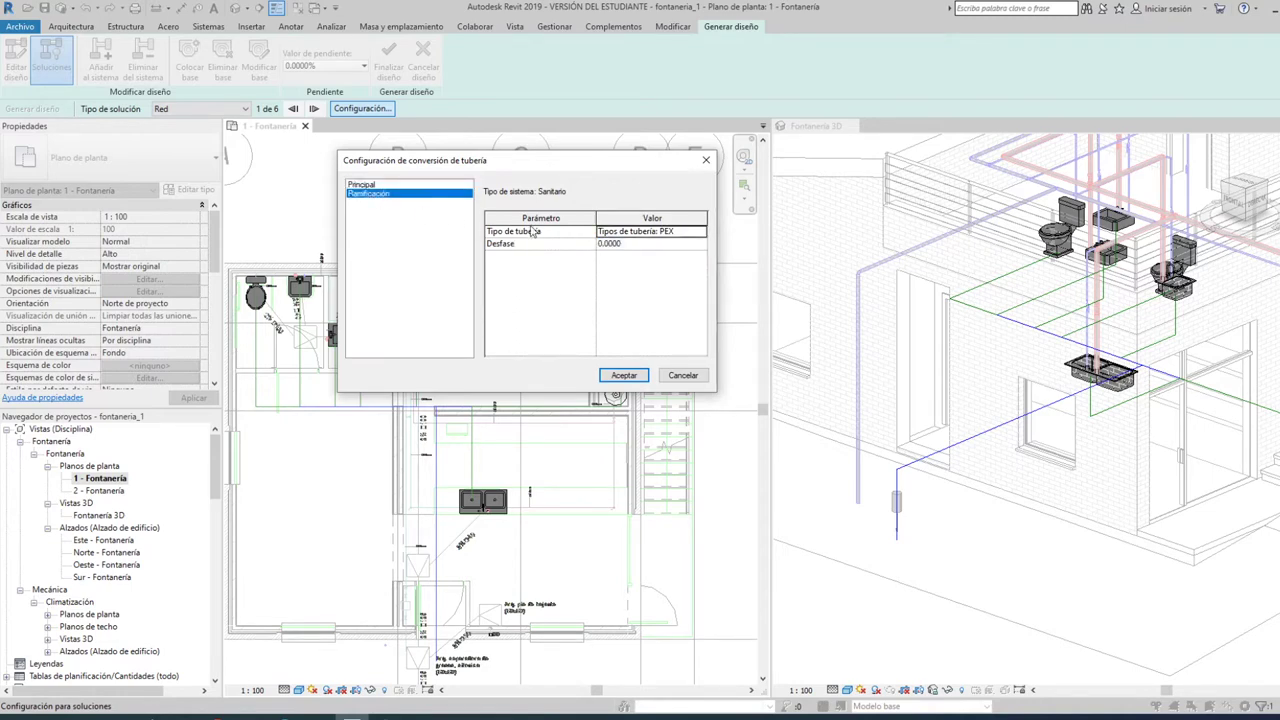
{"action": "left_click", "coordinate": [701, 232]}
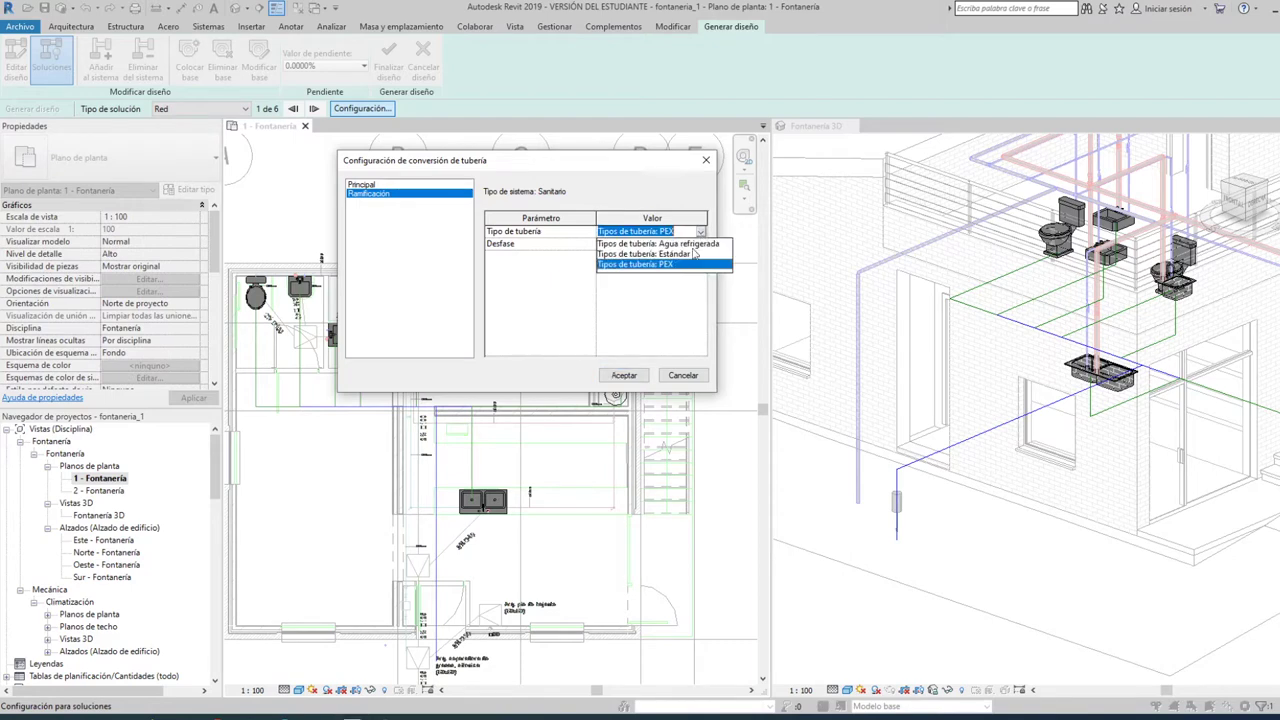
{"action": "left_click", "coordinate": [660, 254]}
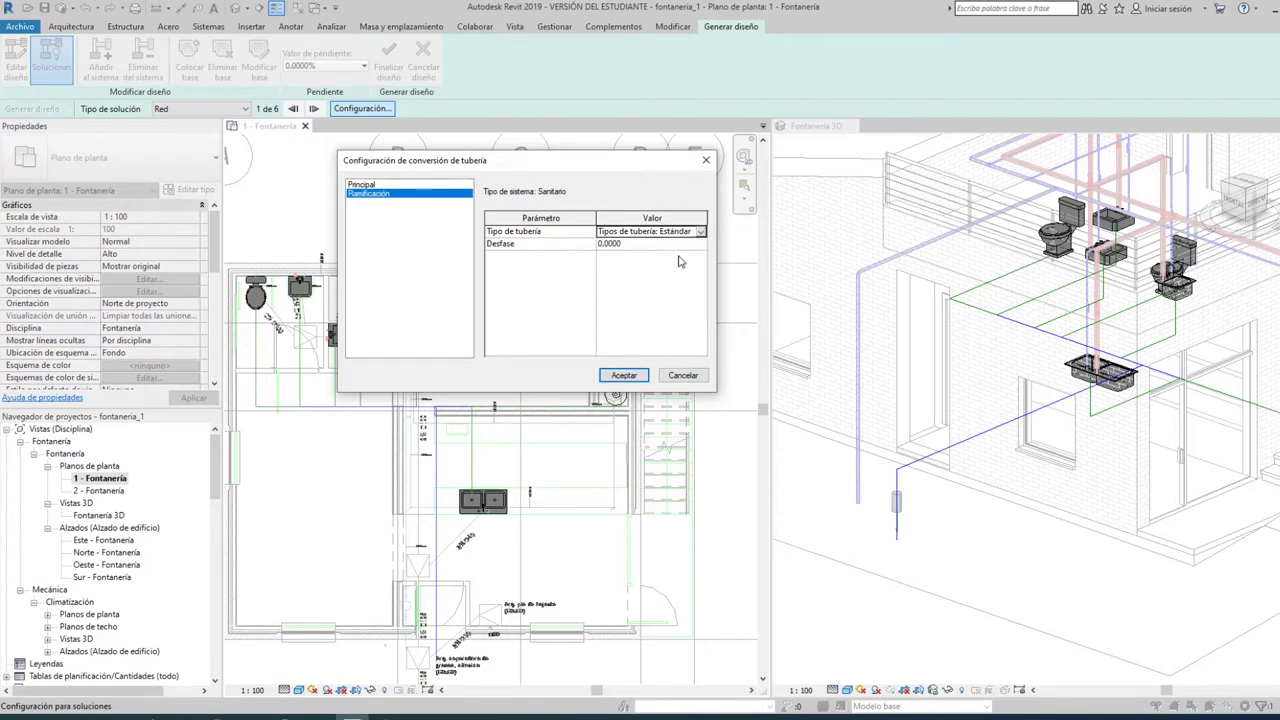
{"action": "left_click", "coordinate": [653, 244]}
{"action": "type", "text": "-0.5"}
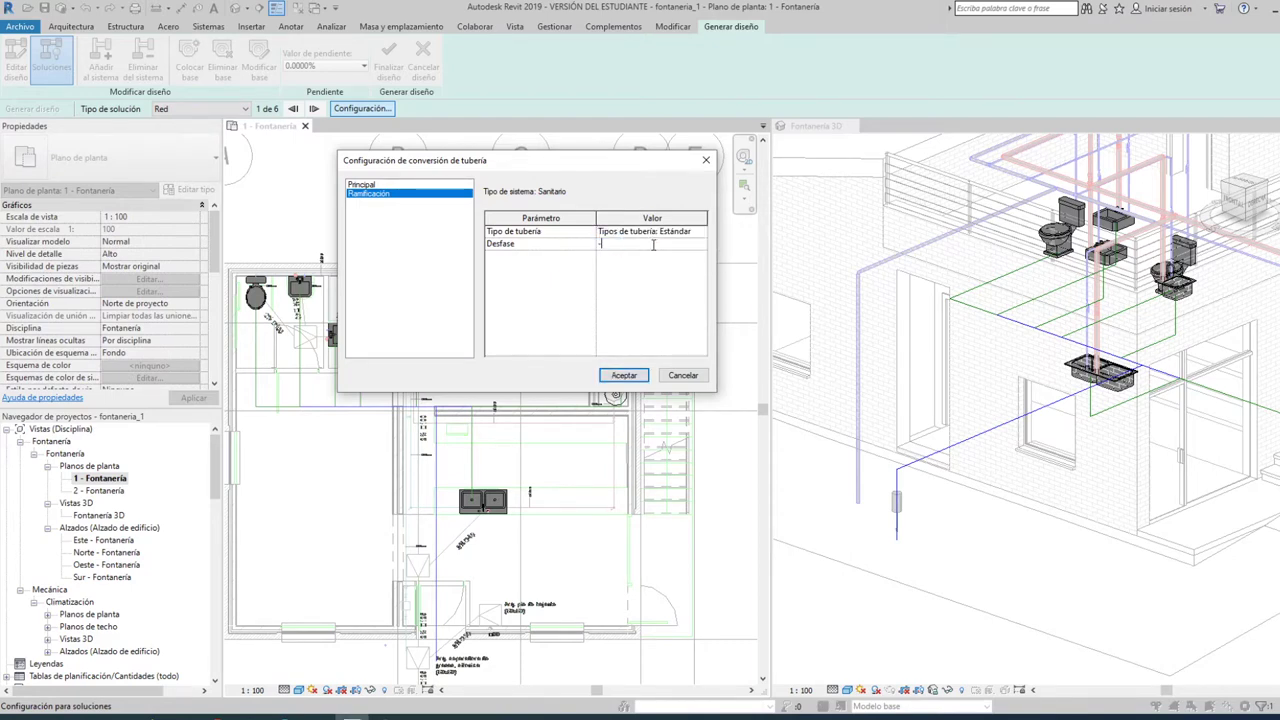
{"action": "left_click", "coordinate": [632, 374]}
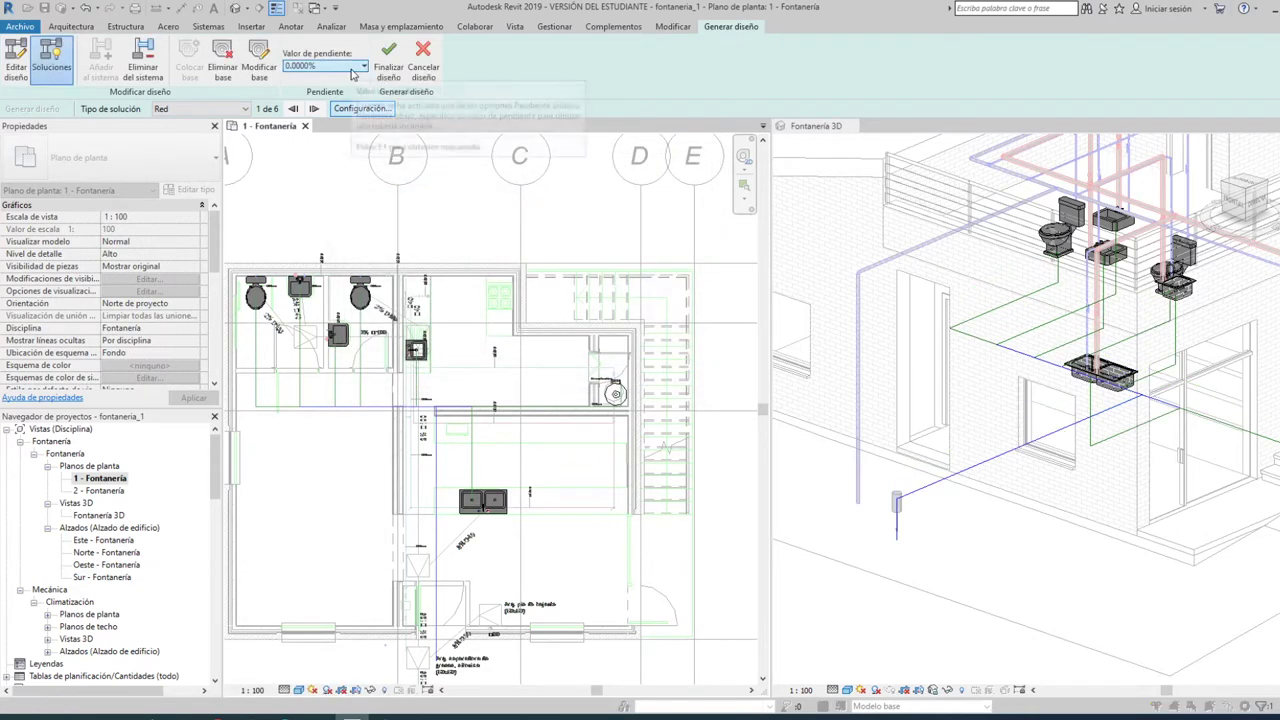
Leave the layout slope value at 0.0000%
{"action": "left_click", "coordinate": [352, 70]}
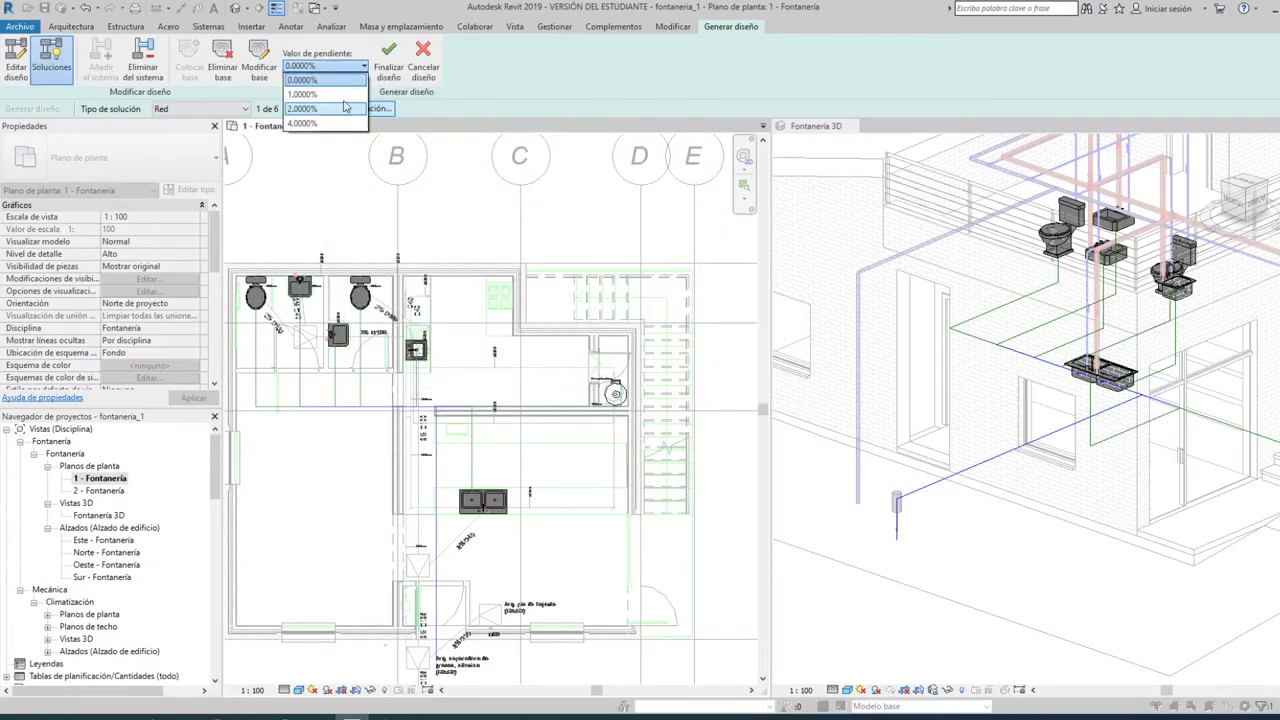
{"action": "left_click", "coordinate": [355, 82]}
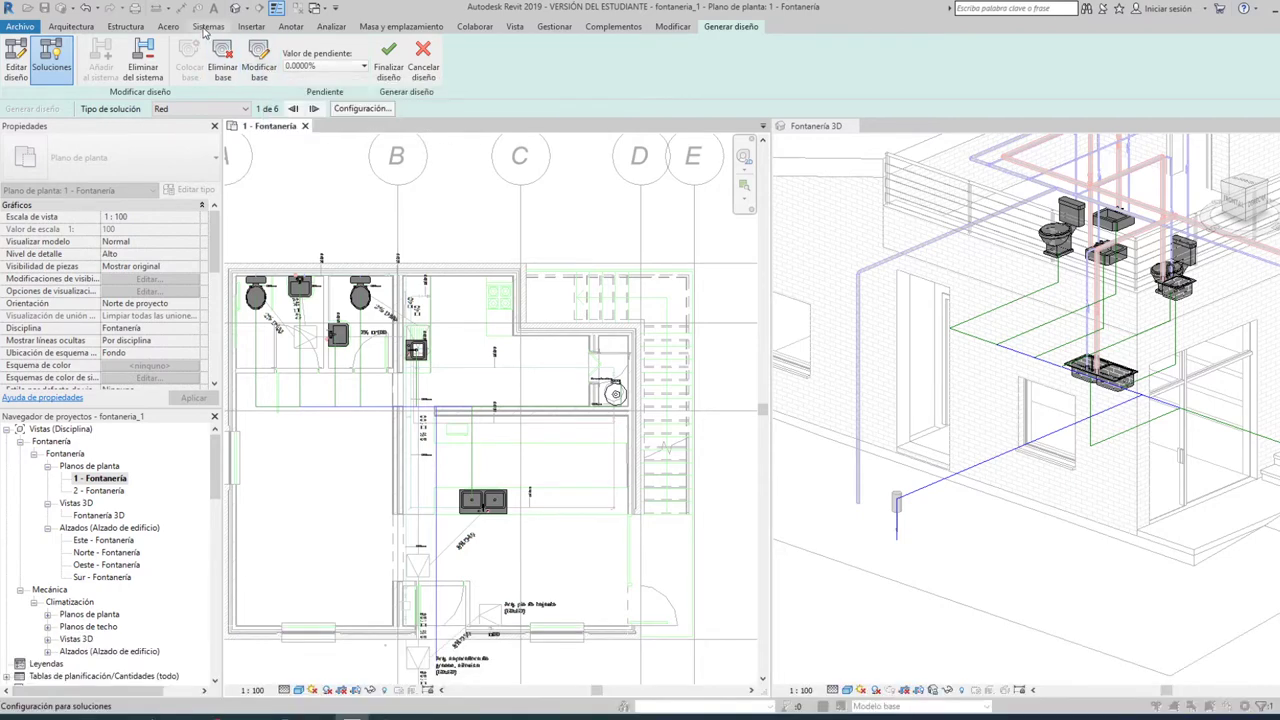
{"action": "left_click", "coordinate": [340, 66]}
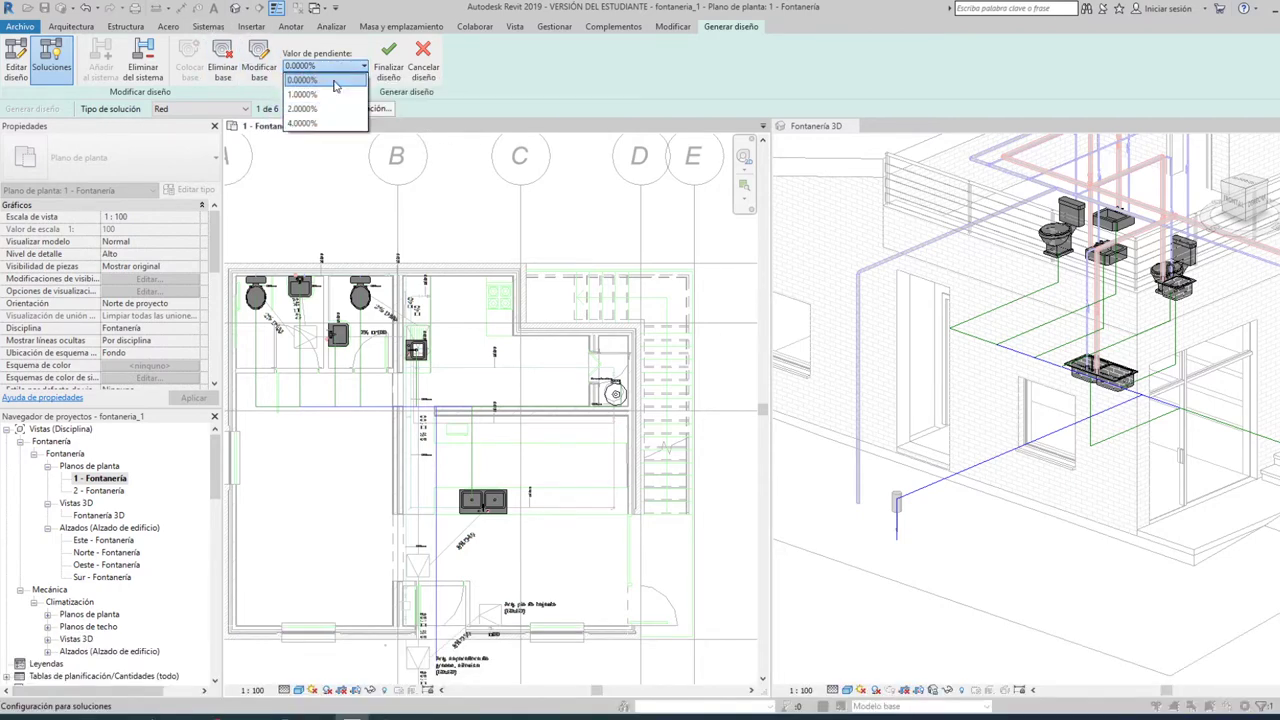
{"action": "left_click", "coordinate": [334, 80]}
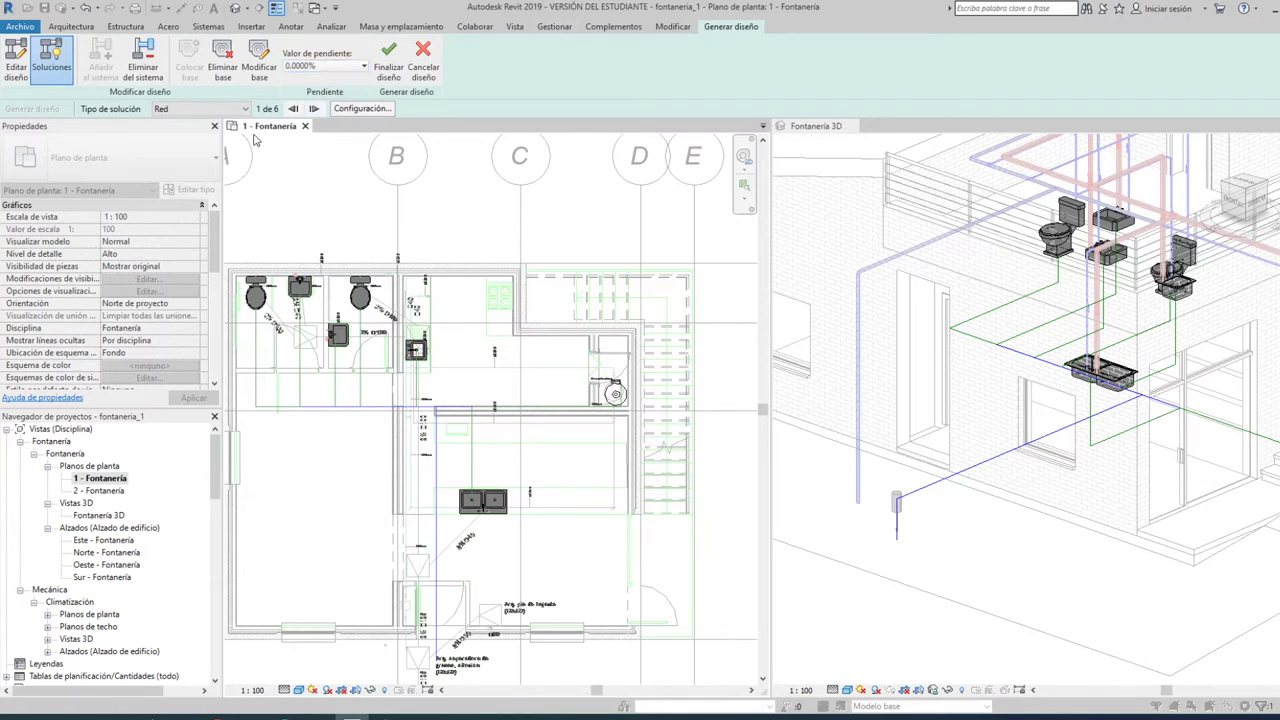
Cycle through the six Red routing solutions, stopping at solution 4 of 6
{"action": "left_click", "coordinate": [314, 109]}
{"action": "left_click", "coordinate": [314, 109]}
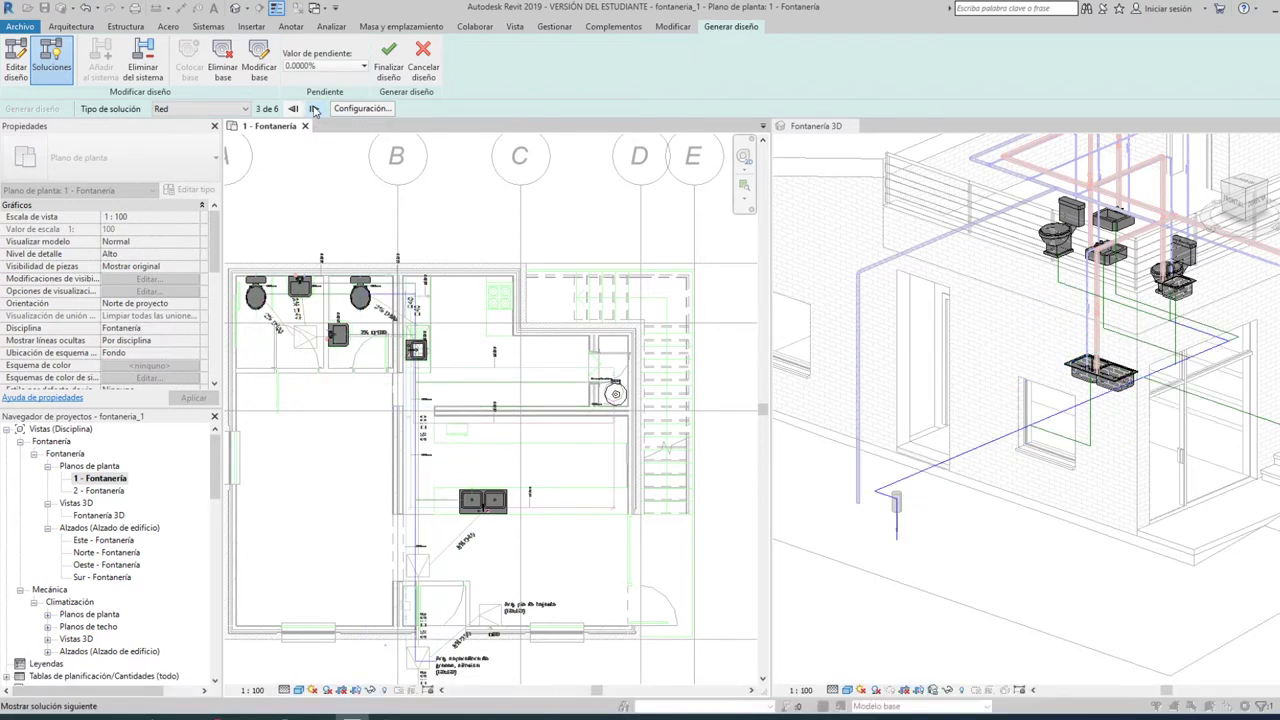
{"action": "left_click", "coordinate": [314, 109]}
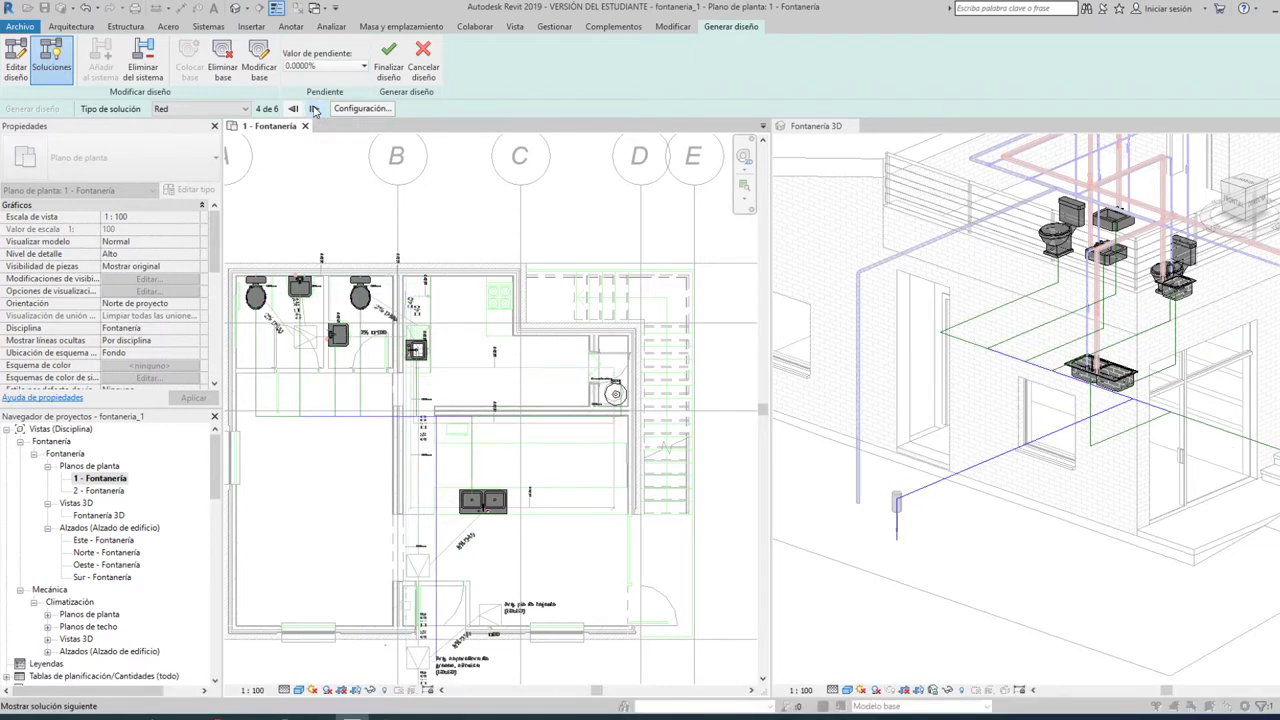
{"action": "left_click", "coordinate": [314, 109]}
{"action": "left_click", "coordinate": [314, 109]}
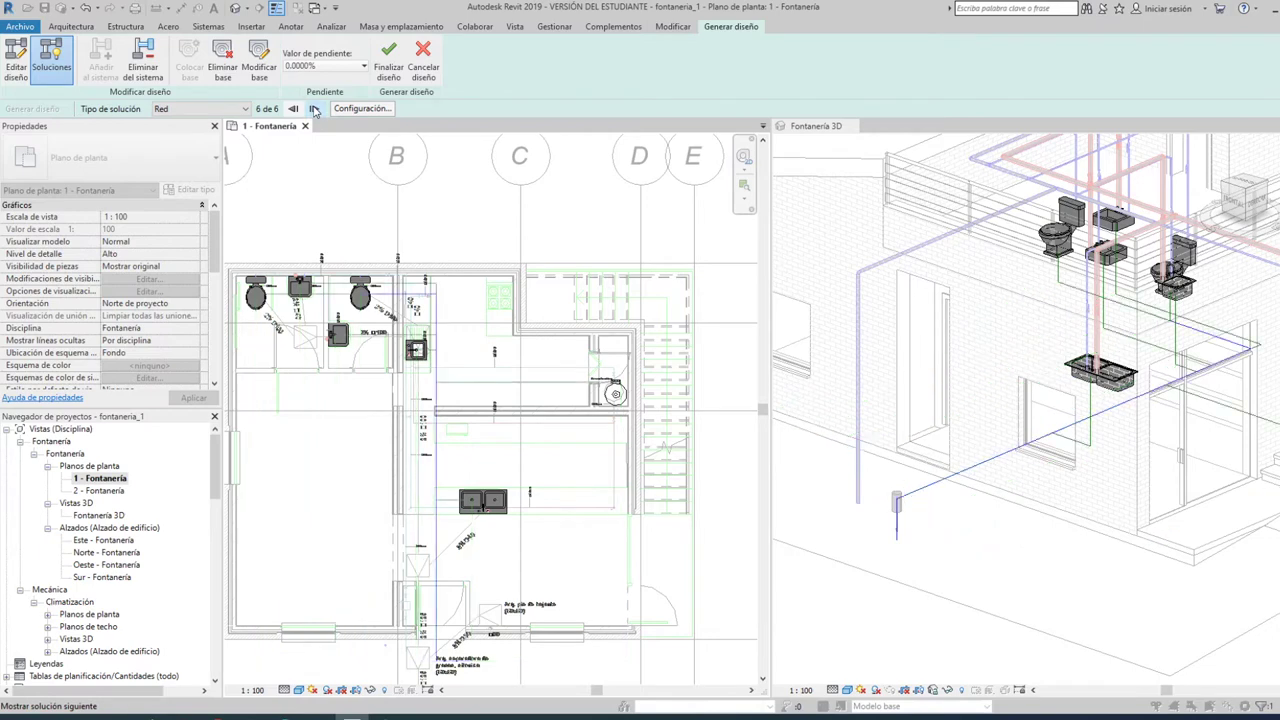
{"action": "left_click", "coordinate": [314, 109]}
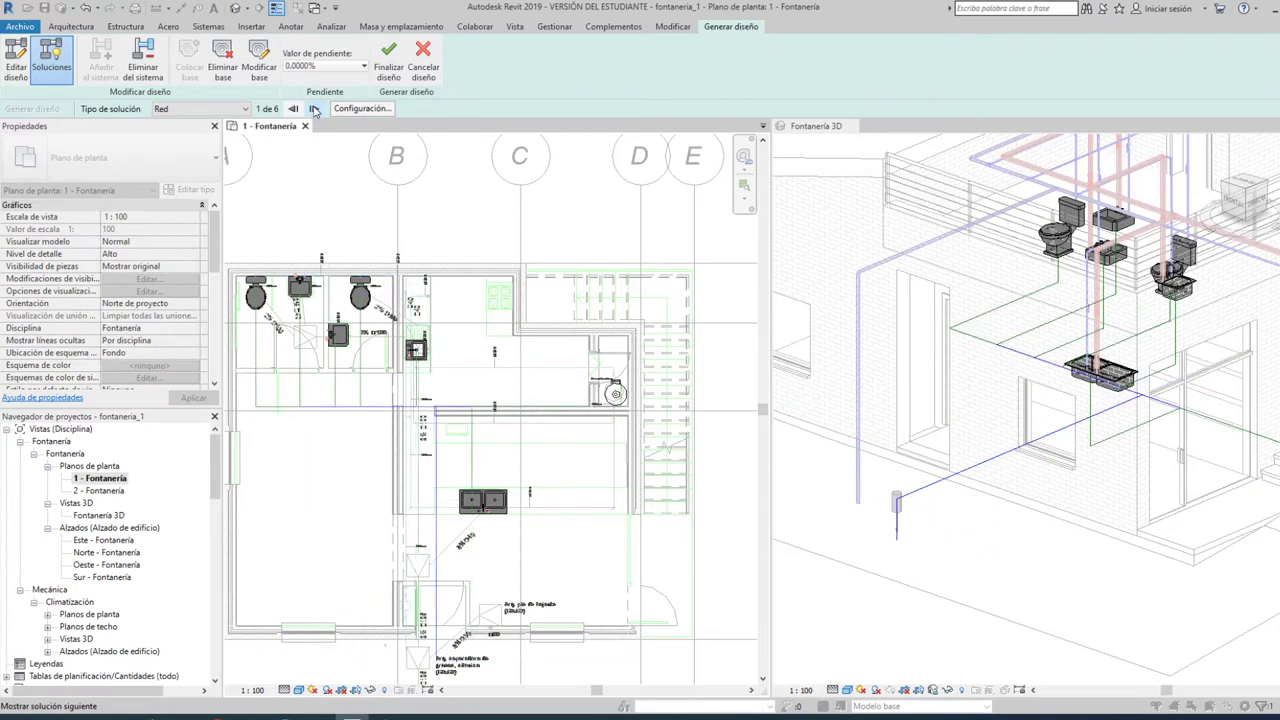
{"action": "left_click", "coordinate": [314, 109]}
{"action": "left_click", "coordinate": [314, 109]}
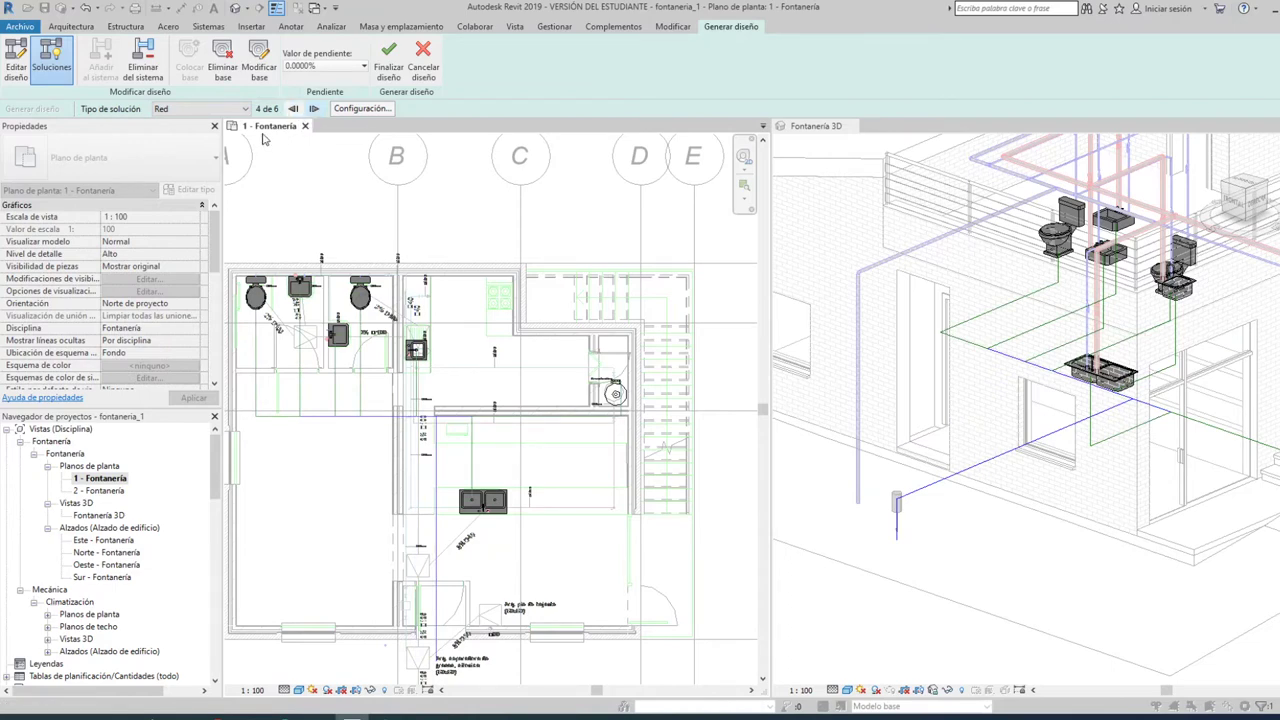
Edit the layout routes, moving one horizontal run down to the kitchen sink and the toilet run upward
{"action": "left_click", "coordinate": [18, 72]}
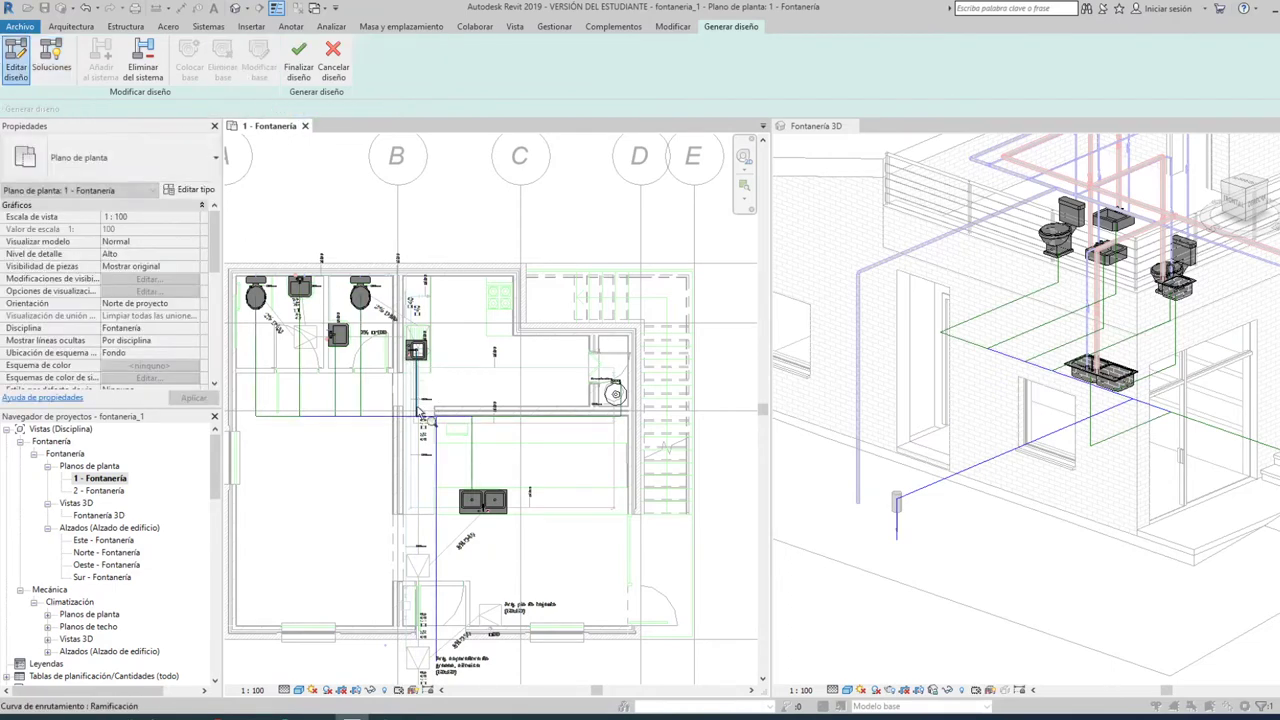
{"action": "scroll", "coordinate": [423, 425], "scroll_direction": "up", "scroll_amount": 3}
{"action": "scroll", "coordinate": [460, 360], "scroll_direction": "up", "scroll_amount": 2}
{"action": "scroll", "coordinate": [496, 306], "scroll_direction": "up", "scroll_amount": 1}
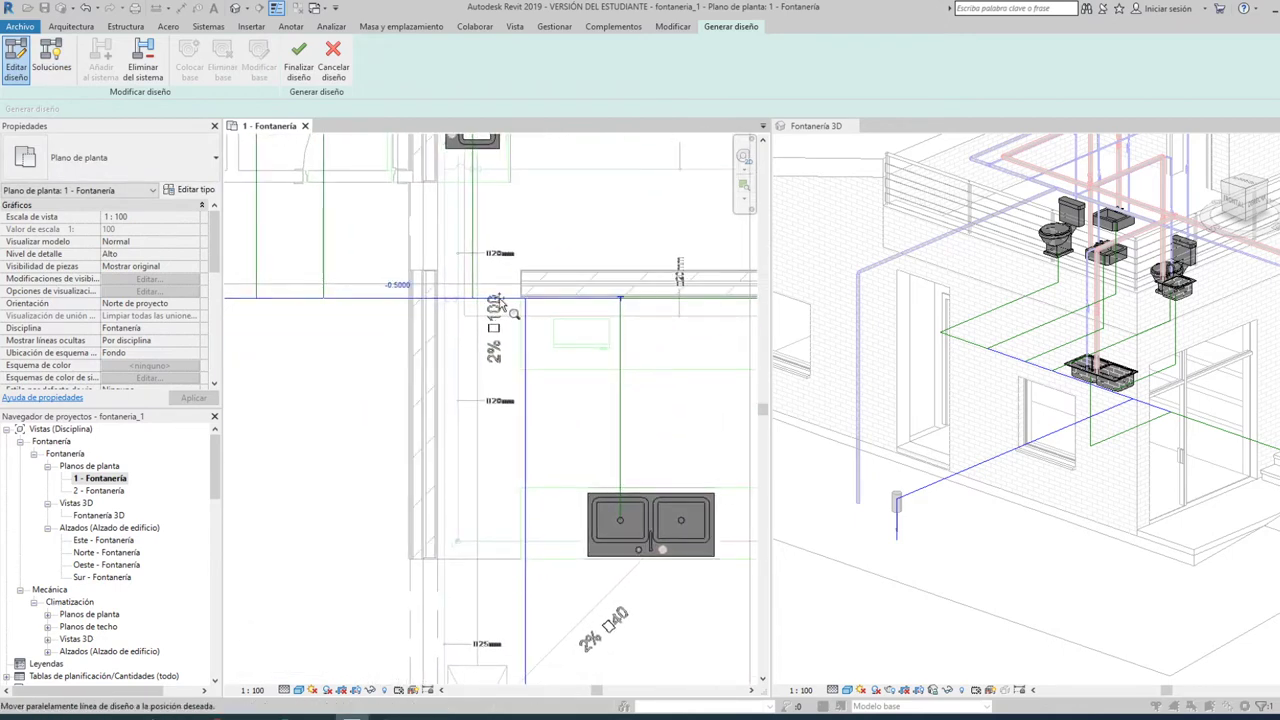
{"action": "left_click_drag", "start_coordinate": [496, 326], "coordinate": [502, 442]}
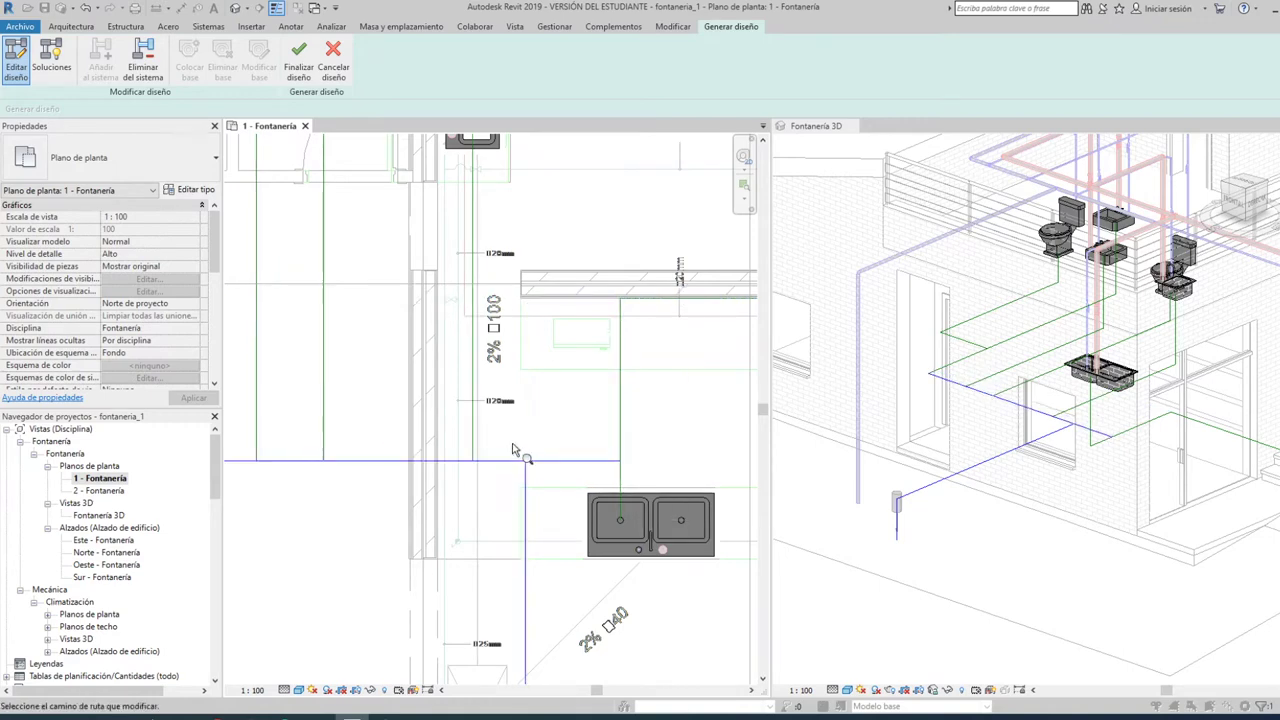
{"action": "scroll", "coordinate": [500, 427], "scroll_direction": "down", "scroll_amount": 2}
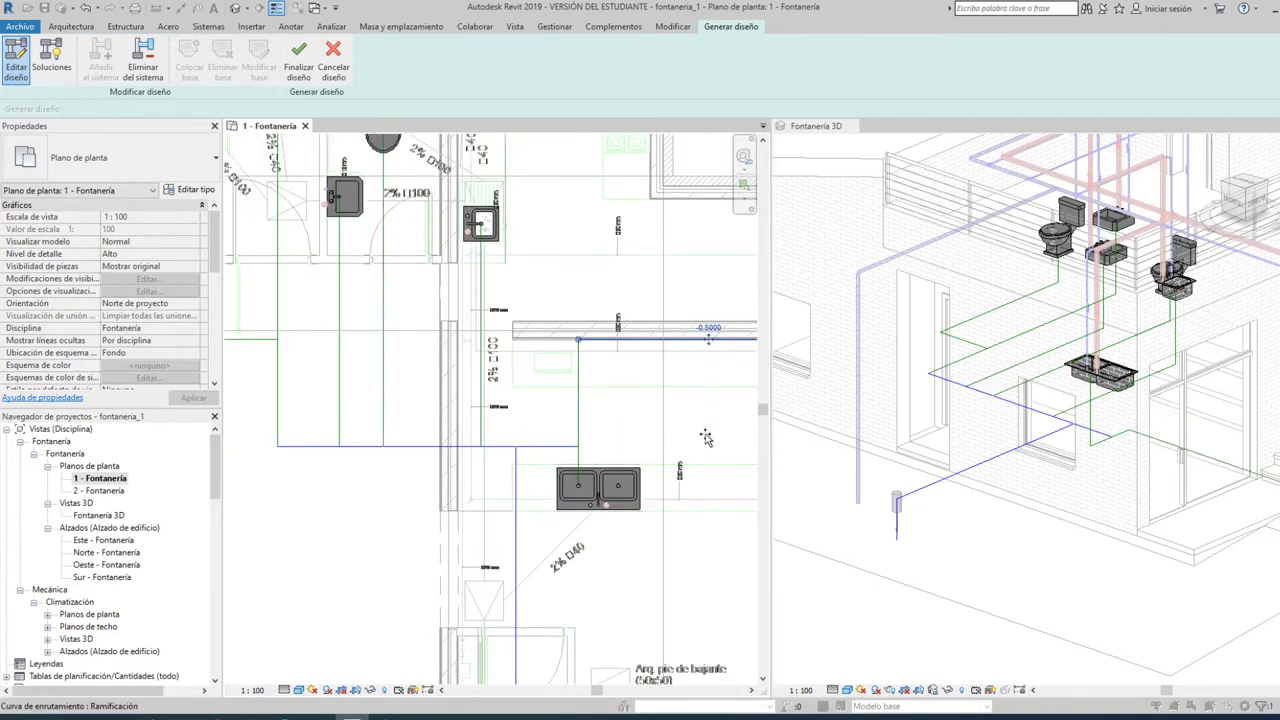
{"action": "scroll", "coordinate": [353, 362], "scroll_direction": "down", "scroll_amount": 2}
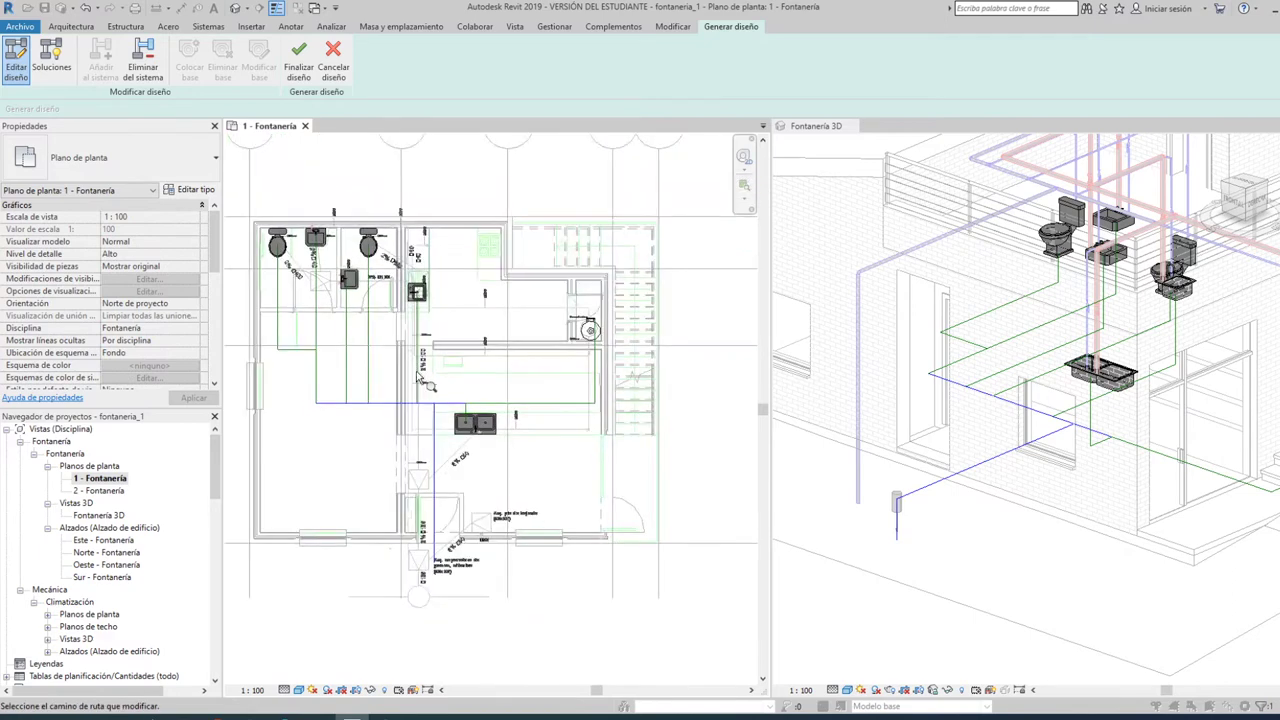
{"action": "scroll", "coordinate": [373, 370], "scroll_direction": "up", "scroll_amount": 3}
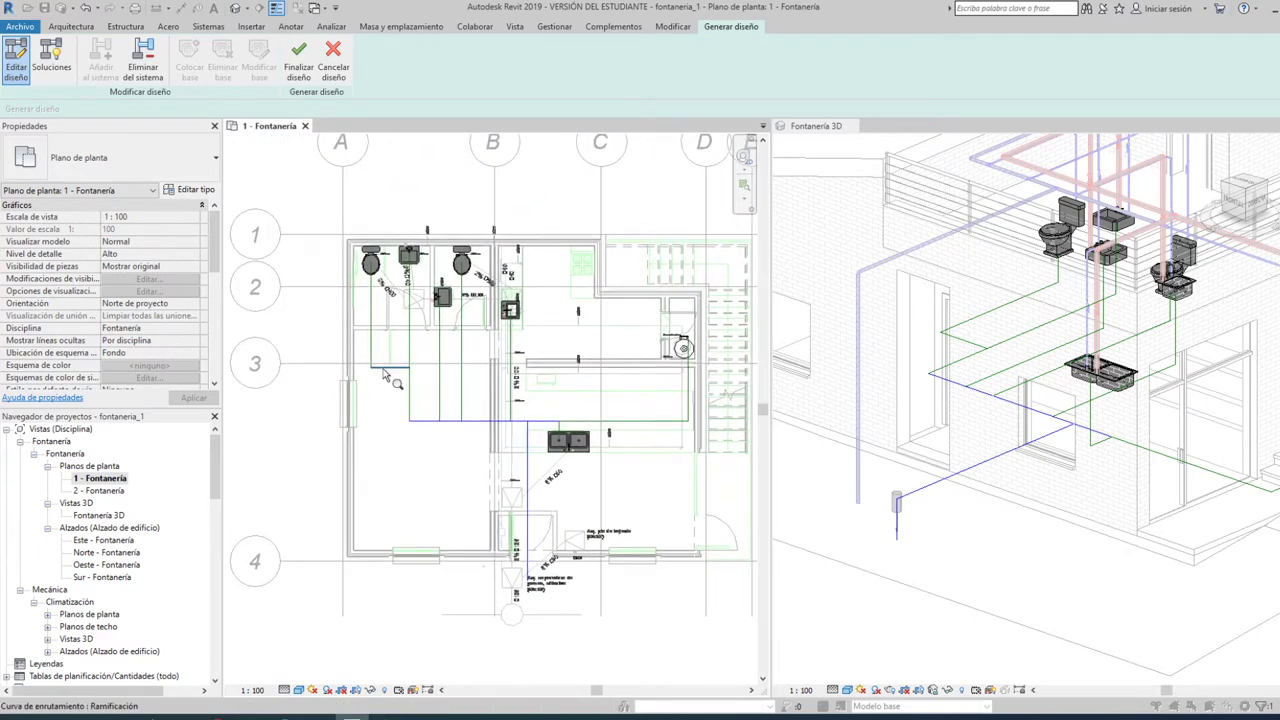
{"action": "scroll", "coordinate": [380, 370], "scroll_direction": "up", "scroll_amount": 2}
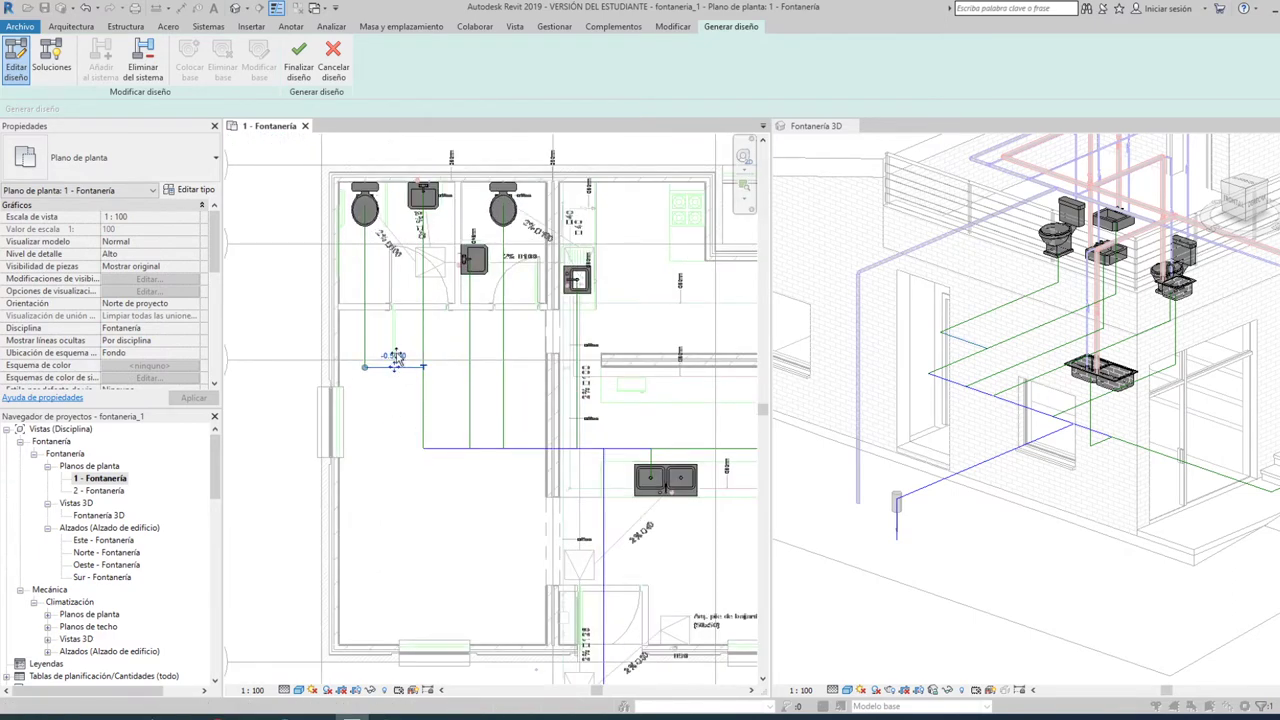
{"action": "left_click_drag", "start_coordinate": [395, 370], "coordinate": [395, 303]}
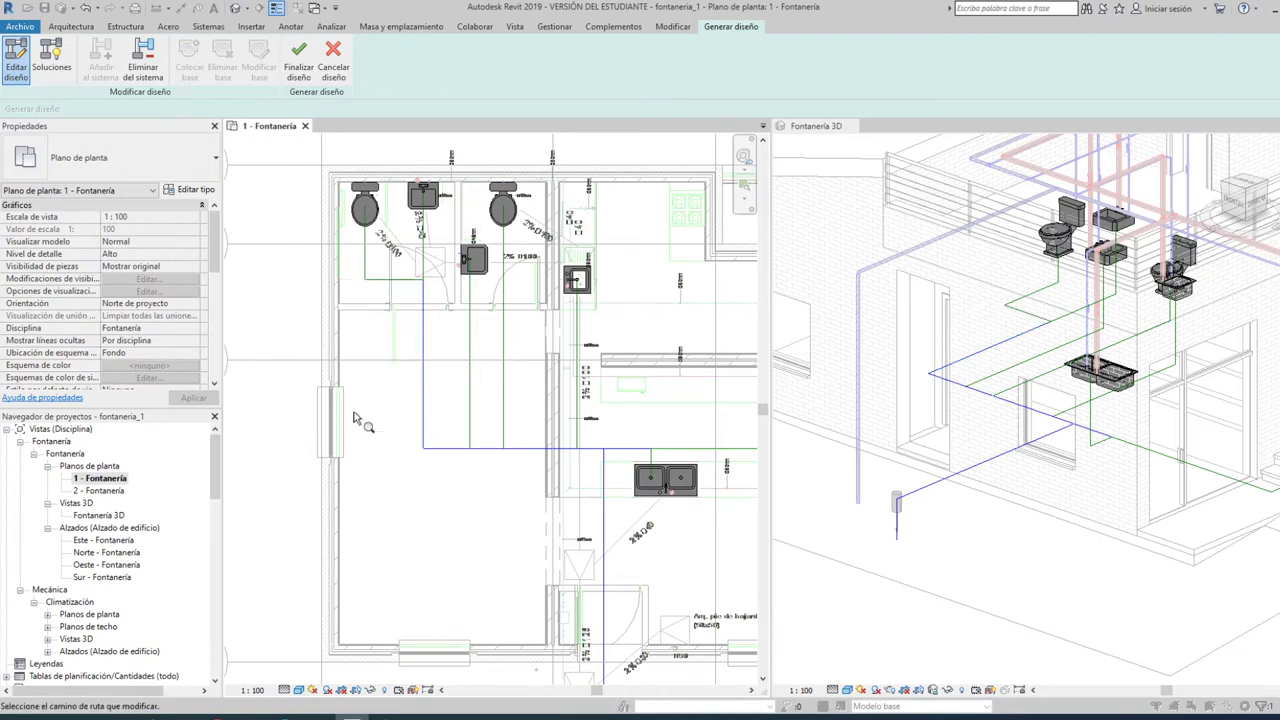
{"action": "scroll", "coordinate": [419, 340], "scroll_direction": "down", "scroll_amount": 2}
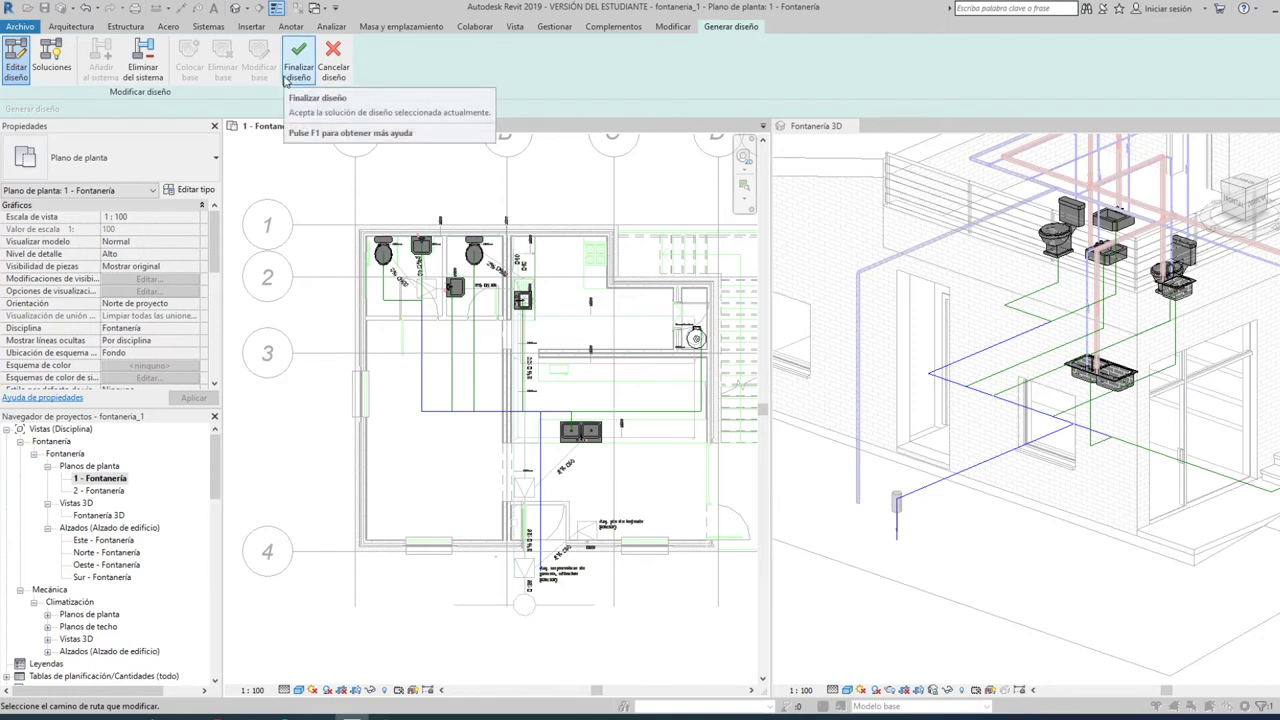
Finish the sanitary layout into real pipes, then scroll Properties to the Extensión rows
{"action": "left_click", "coordinate": [296, 67]}
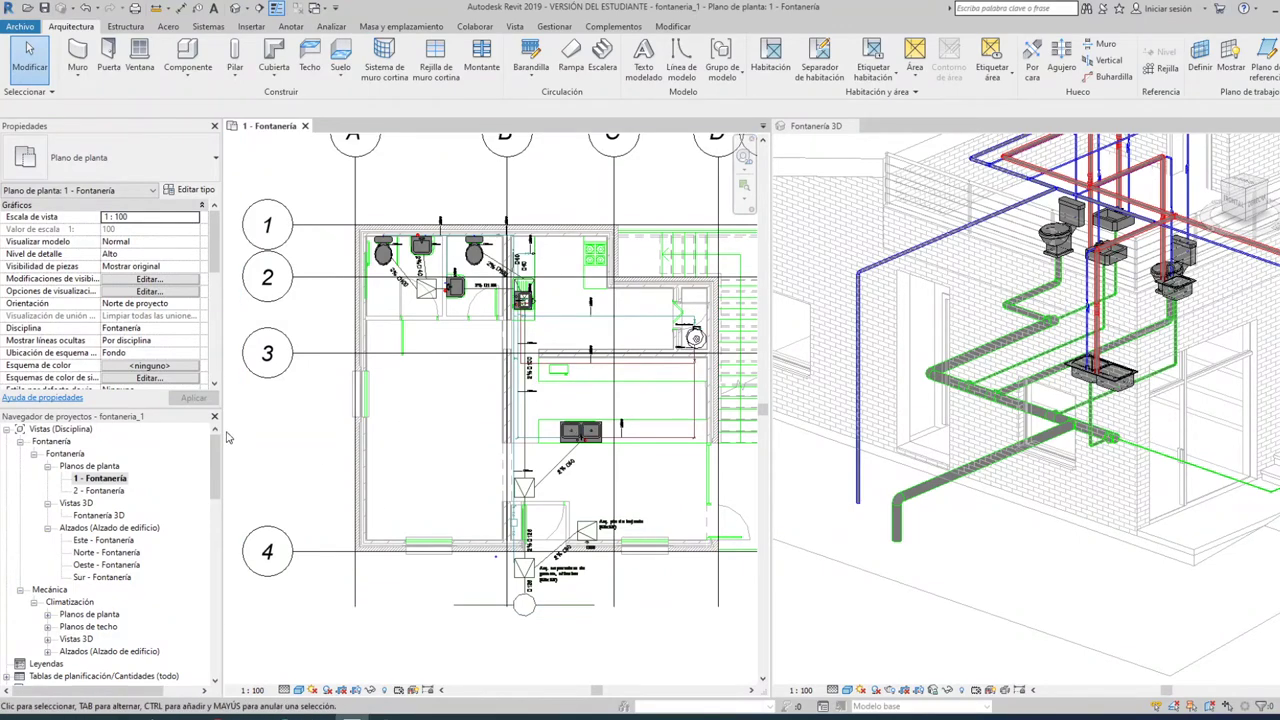
{"action": "scroll", "coordinate": [149, 316], "scroll_direction": "down", "scroll_amount": 2}
{"action": "scroll", "coordinate": [142, 326], "scroll_direction": "down", "scroll_amount": 2}
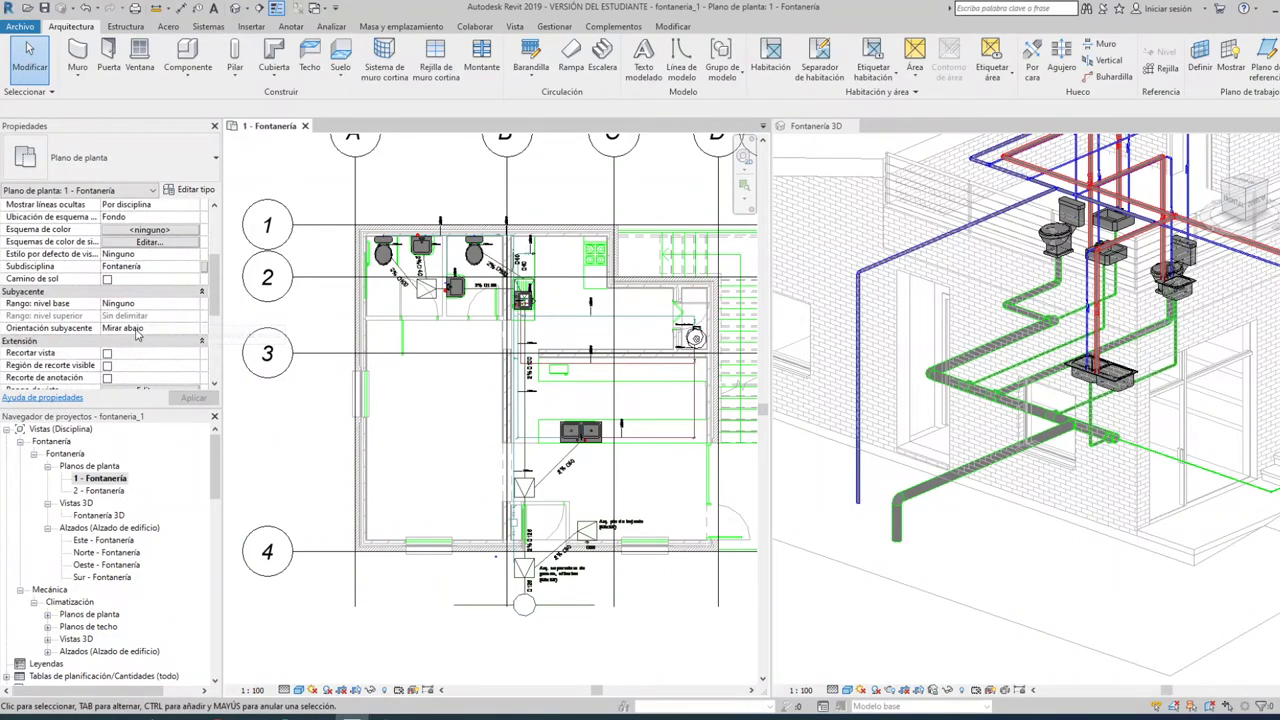
{"action": "scroll", "coordinate": [137, 334], "scroll_direction": "down", "scroll_amount": 1}
Set the view range bottom and view depth offsets to -0.8 and apply them
{"action": "left_click", "coordinate": [147, 354]}
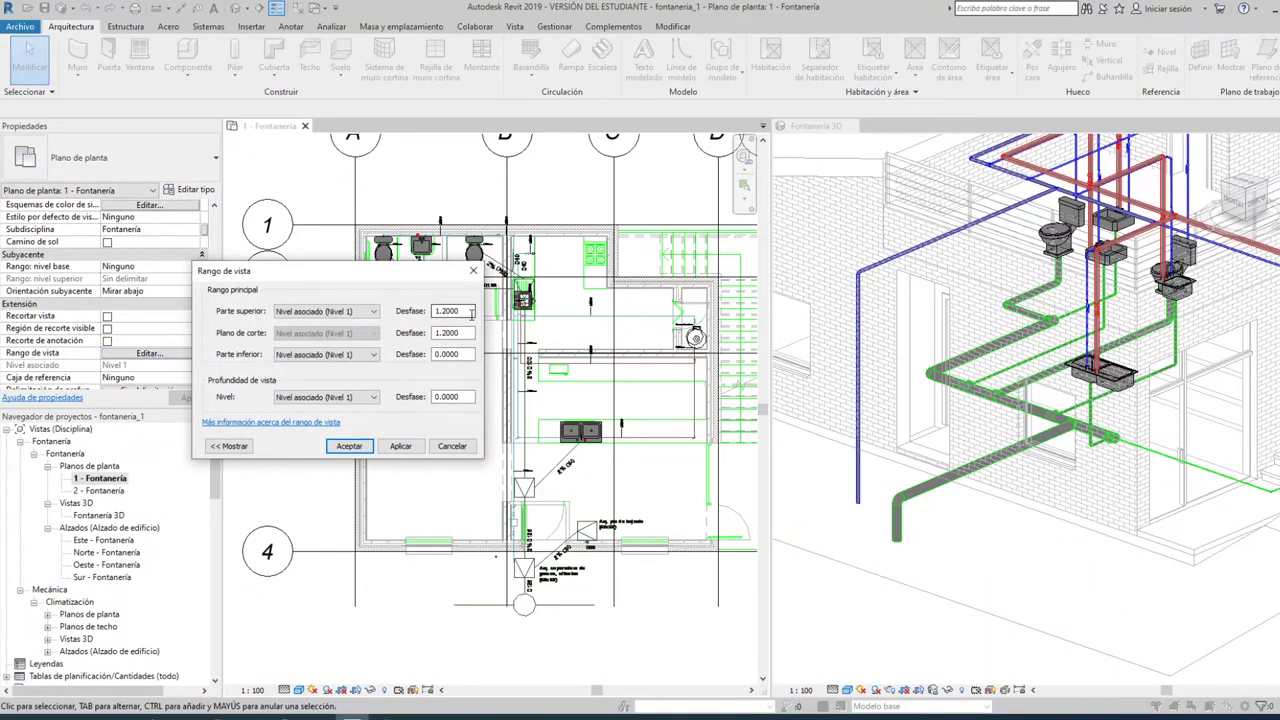
{"action": "left_click_drag", "start_coordinate": [468, 354], "coordinate": [398, 360]}
{"action": "type", "text": "8"}
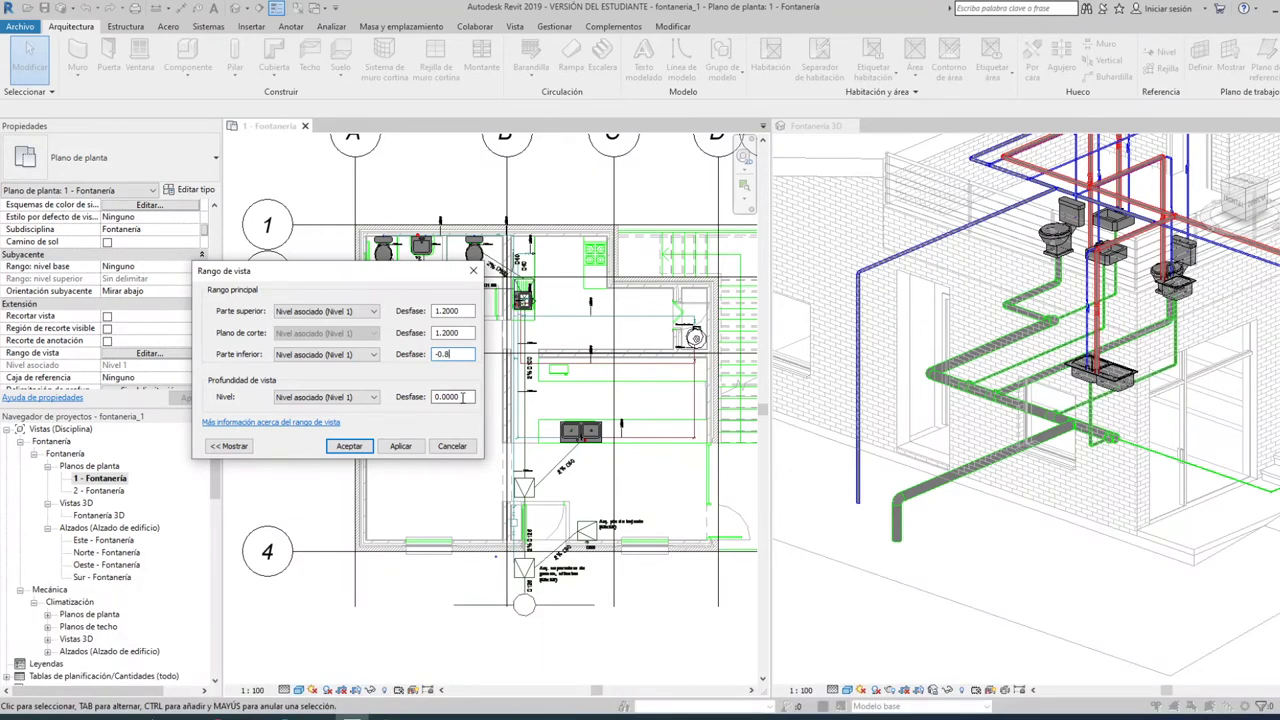
{"action": "type", "text": "-0.8"}
{"action": "left_click", "coordinate": [385, 452]}
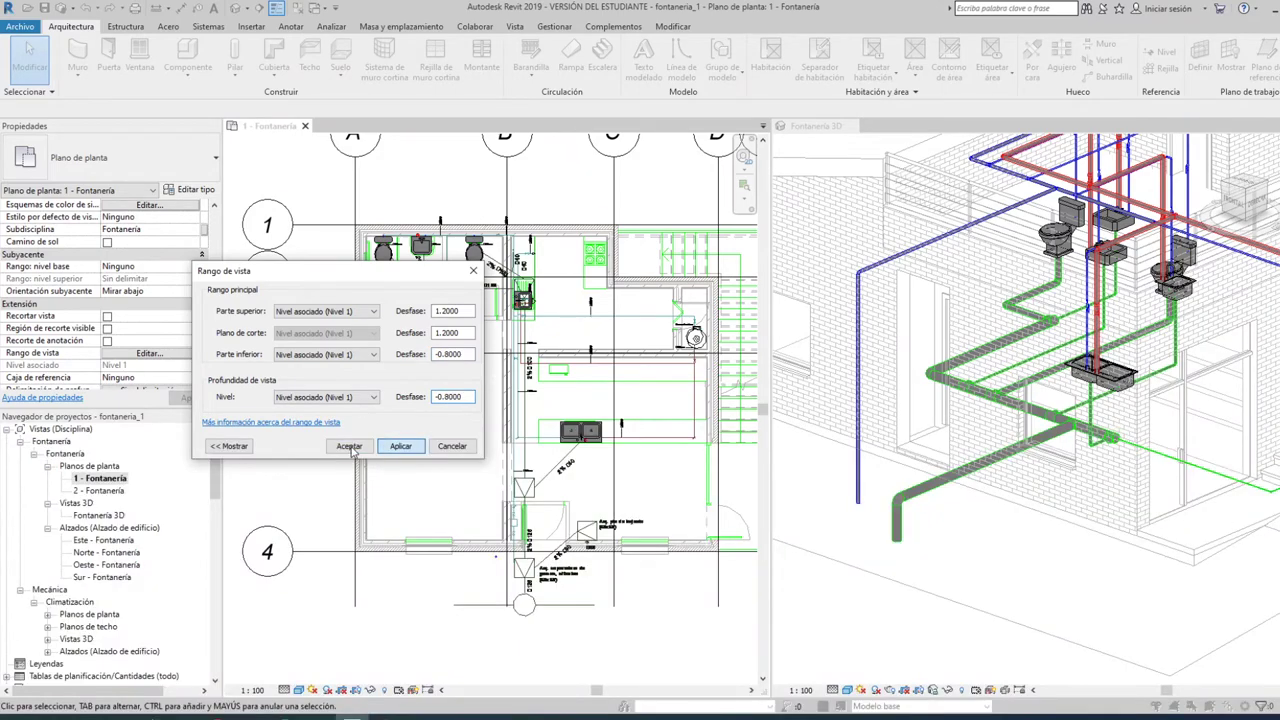
{"action": "left_click", "coordinate": [350, 447]}
{"action": "scroll", "coordinate": [402, 410], "scroll_direction": "up", "scroll_amount": 2}
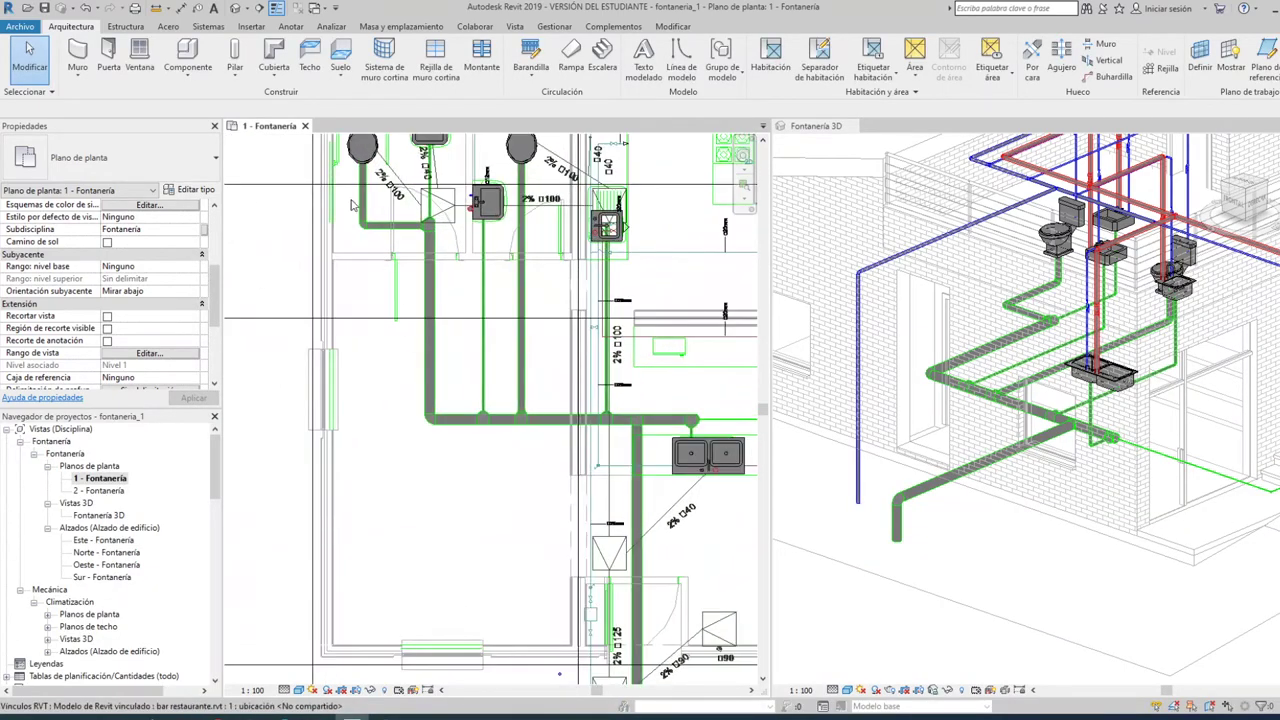
{"action": "scroll", "coordinate": [530, 470], "scroll_direction": "up", "scroll_amount": 1}
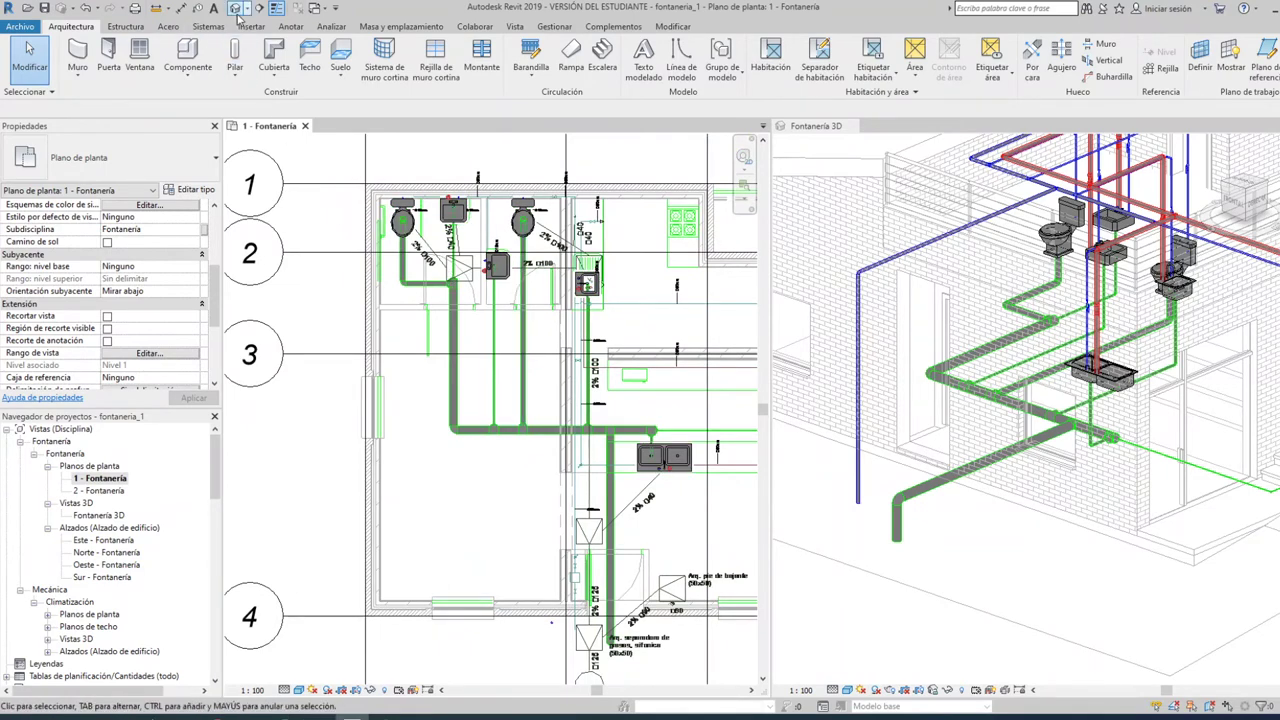
{"action": "left_click", "coordinate": [276, 8]}
{"action": "scroll", "coordinate": [430, 330], "scroll_direction": "up", "scroll_amount": 2}
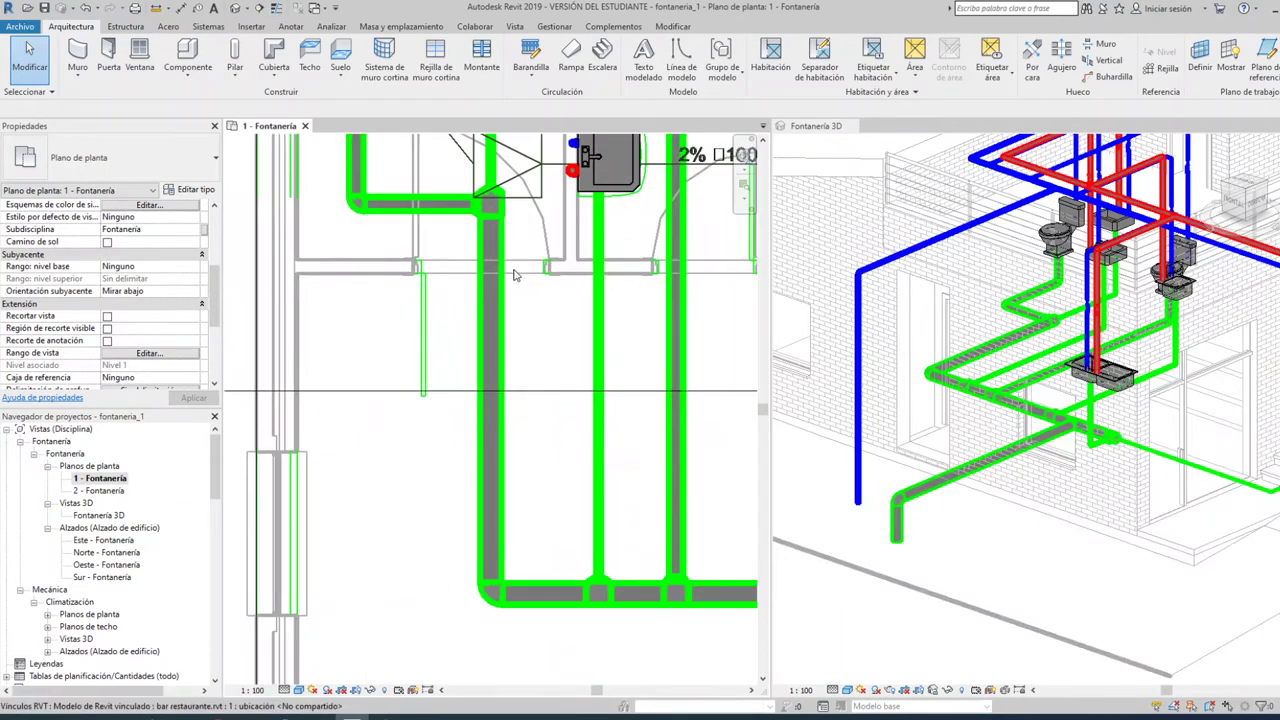
{"action": "left_click", "coordinate": [276, 8]}
{"action": "scroll", "coordinate": [480, 420], "scroll_direction": "down", "scroll_amount": 3}
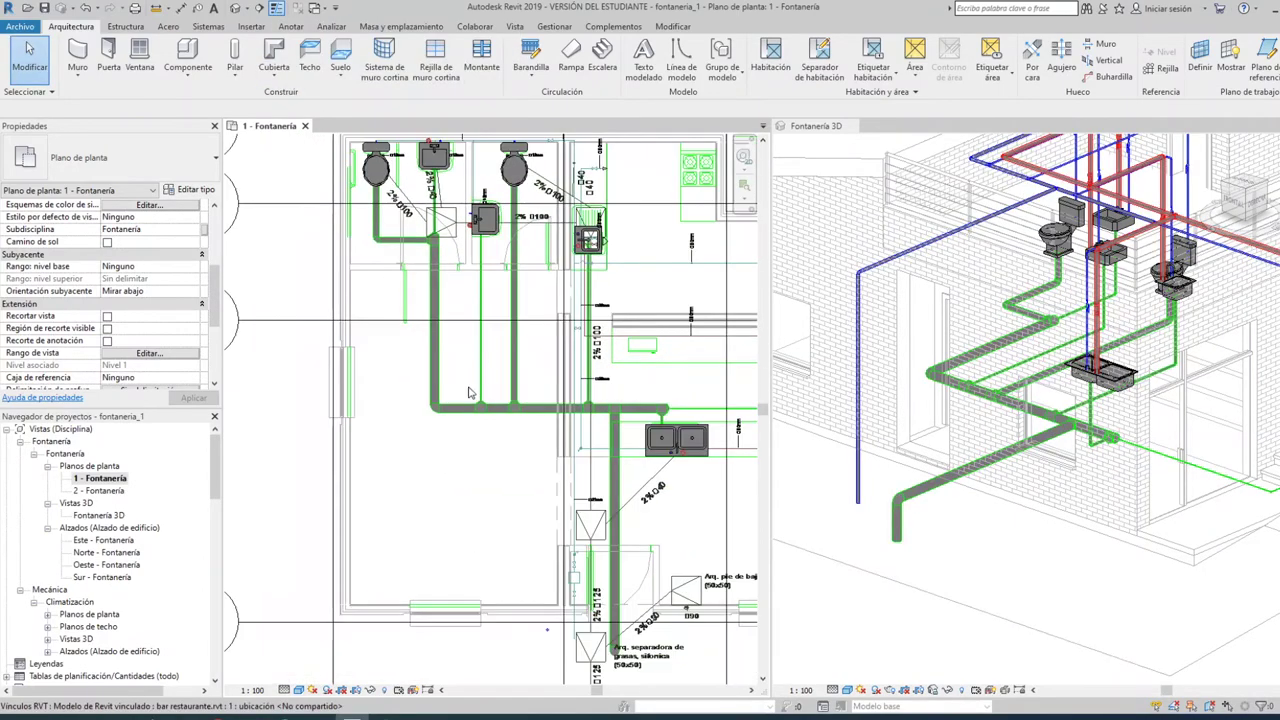
{"action": "middle_click_drag", "start_coordinate": [502, 455], "coordinate": [458, 473]}
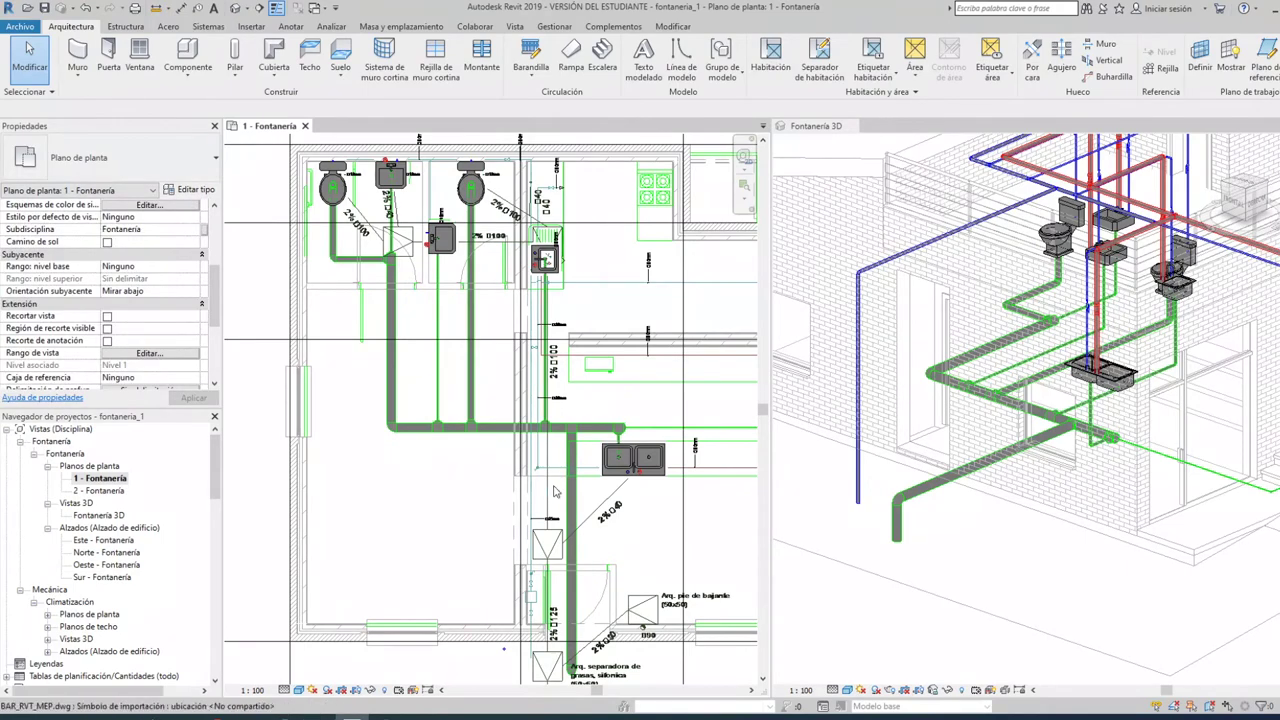
{"action": "scroll", "coordinate": [627, 502], "scroll_direction": "up", "scroll_amount": 2}
{"action": "middle_click_drag", "start_coordinate": [627, 502], "coordinate": [534, 476]}
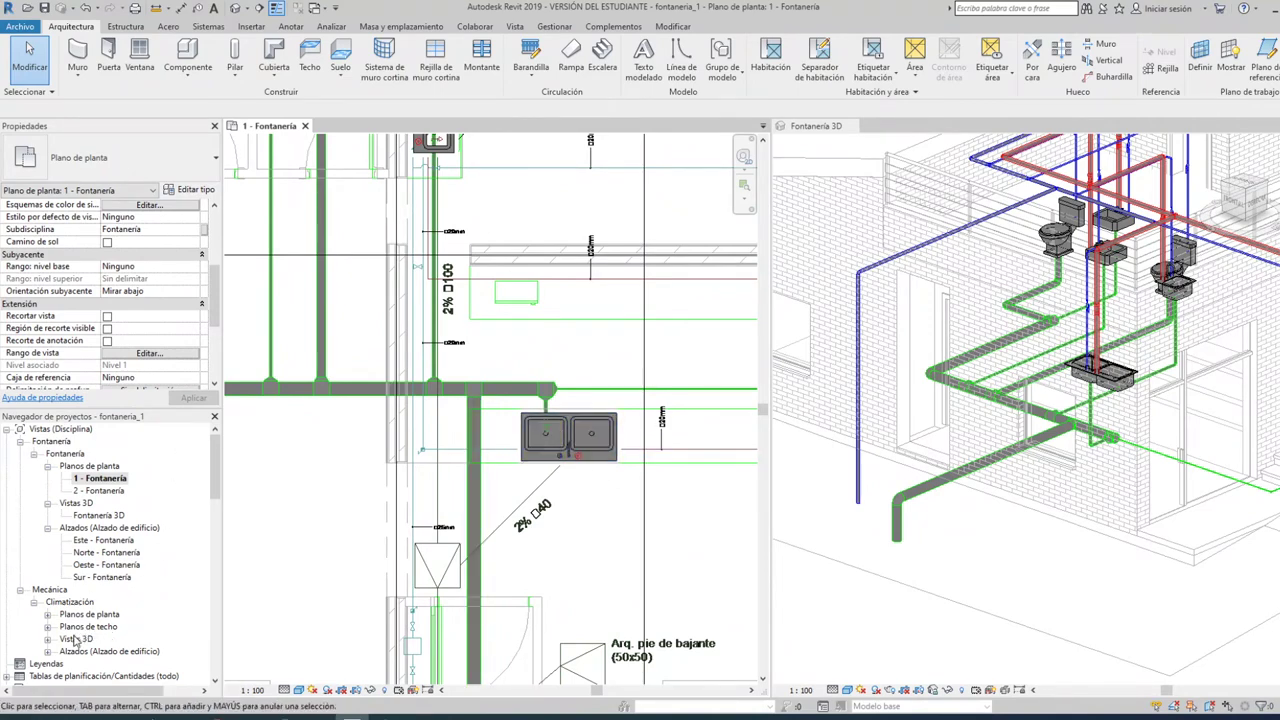
Open the Norte - Mecánica elevation and zoom in on the sinks
{"action": "left_click", "coordinate": [47, 651]}
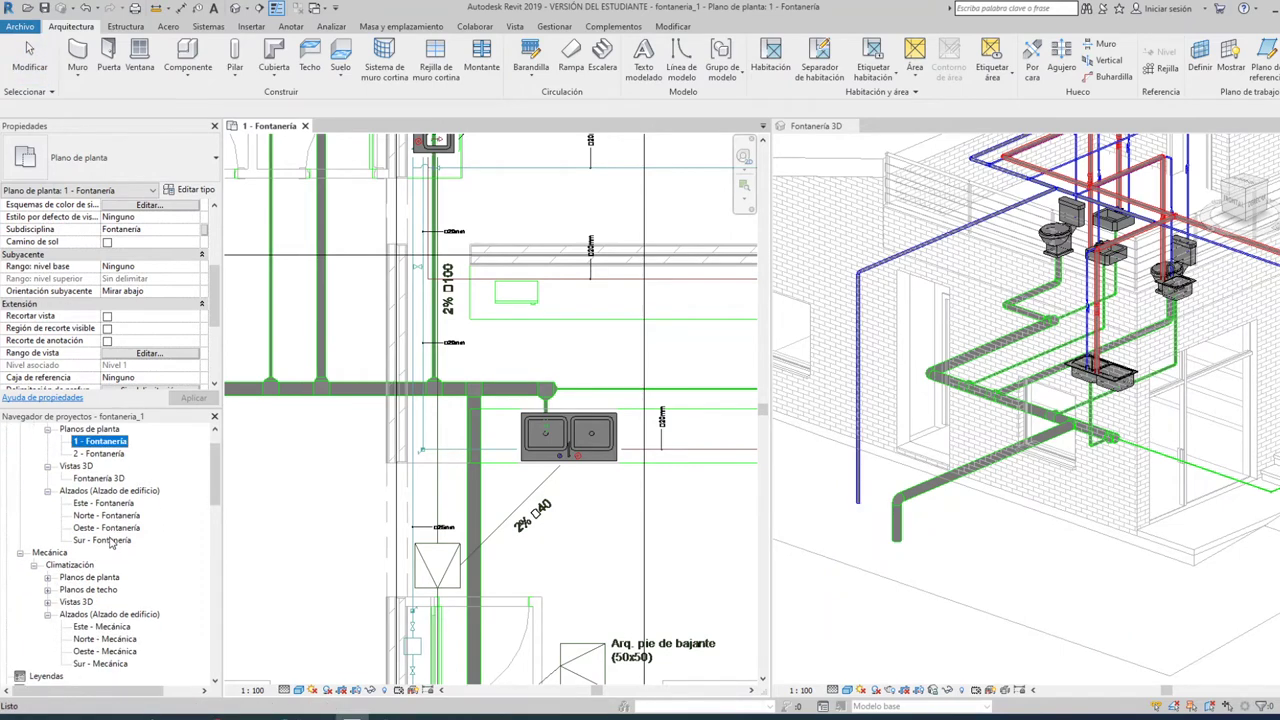
{"action": "double_click", "coordinate": [116, 642]}
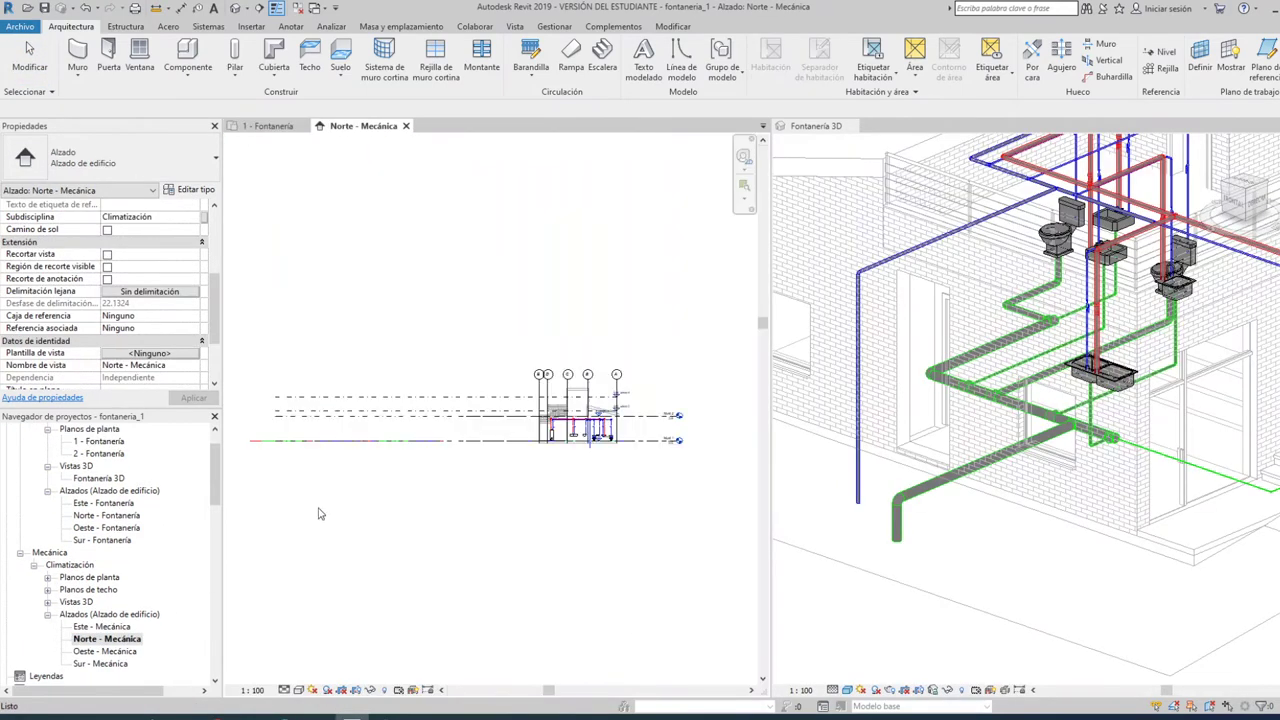
{"action": "scroll", "coordinate": [588, 452], "scroll_direction": "up", "scroll_amount": 3}
{"action": "scroll", "coordinate": [592, 455], "scroll_direction": "up", "scroll_amount": 2}
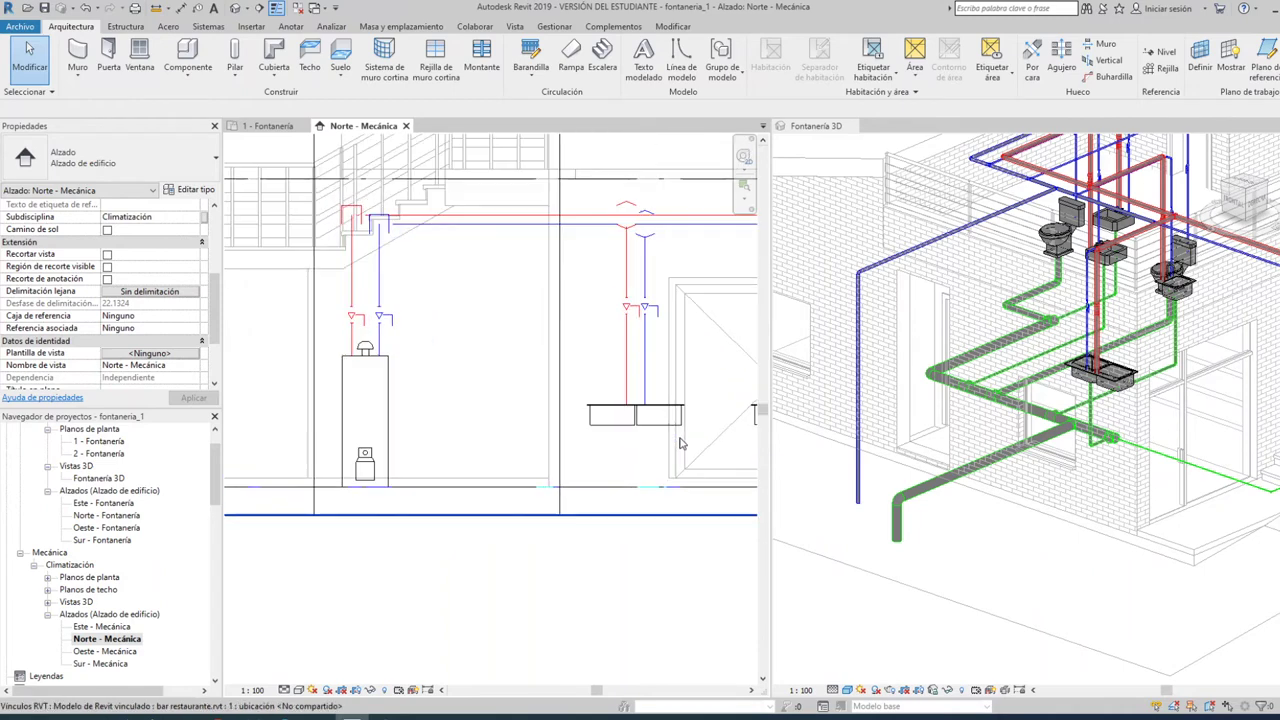
{"action": "scroll", "coordinate": [600, 458], "scroll_direction": "up", "scroll_amount": 1}
{"action": "middle_click_drag", "start_coordinate": [622, 464], "coordinate": [608, 462]}
{"action": "scroll", "coordinate": [585, 450], "scroll_direction": "up", "scroll_amount": 2}
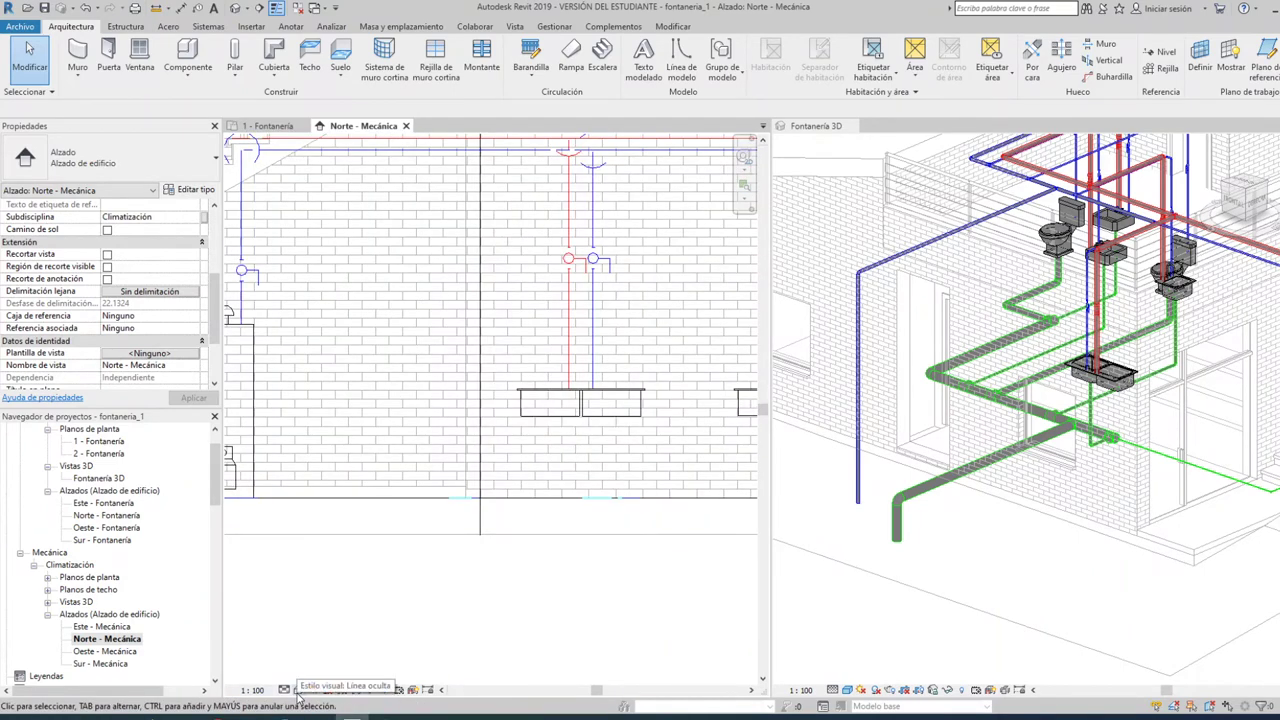
Open the Norte - Fontanería elevation and close the Norte - Mecánica tab
{"action": "left_click", "coordinate": [20, 555]}
{"action": "double_click", "coordinate": [106, 515]}
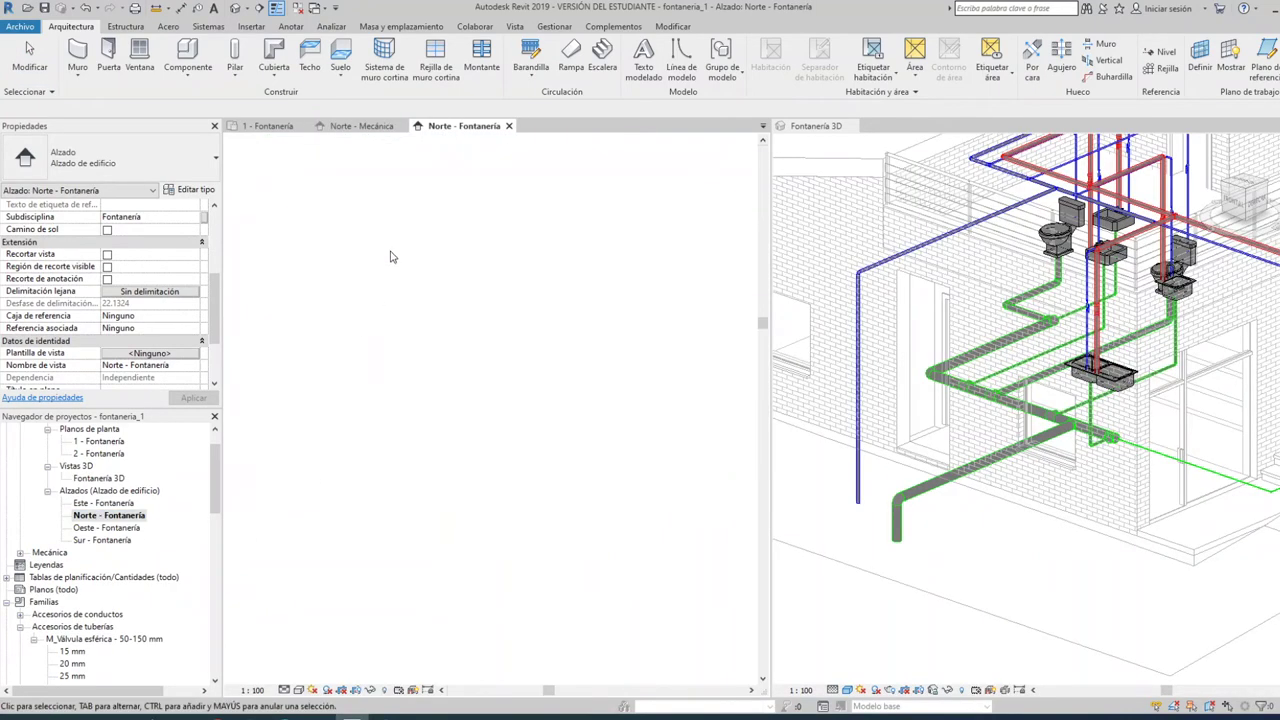
{"action": "left_click", "coordinate": [392, 133]}
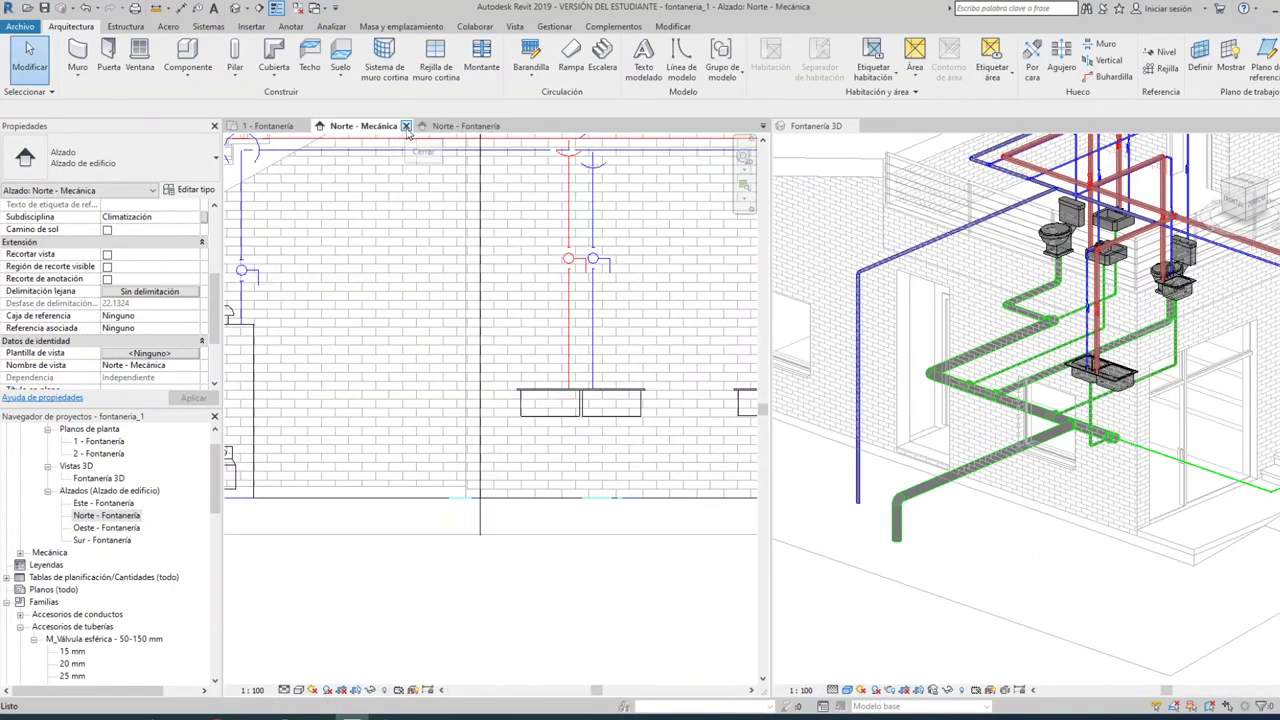
{"action": "left_click", "coordinate": [407, 128]}
{"action": "scroll", "coordinate": [589, 462], "scroll_direction": "up", "scroll_amount": 3}
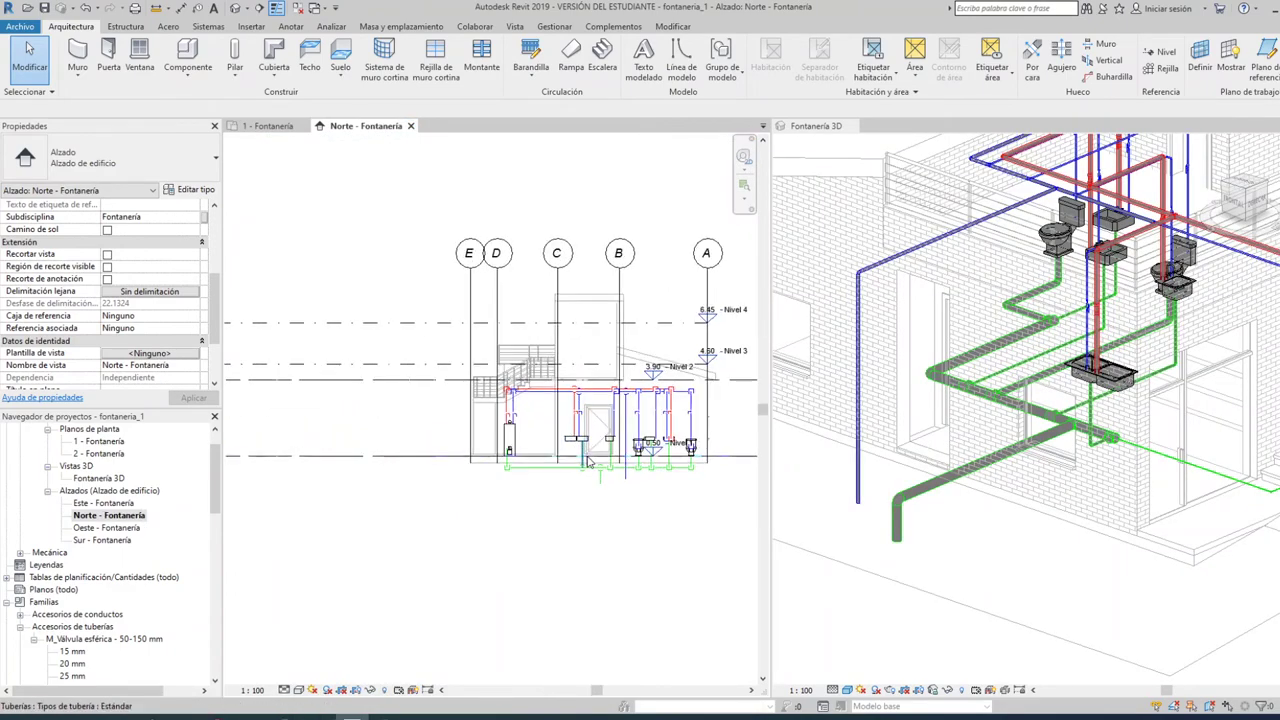
{"action": "scroll", "coordinate": [589, 462], "scroll_direction": "up", "scroll_amount": 3}
{"action": "scroll", "coordinate": [592, 440], "scroll_direction": "up", "scroll_amount": 2}
{"action": "scroll", "coordinate": [600, 393], "scroll_direction": "up", "scroll_amount": 1}
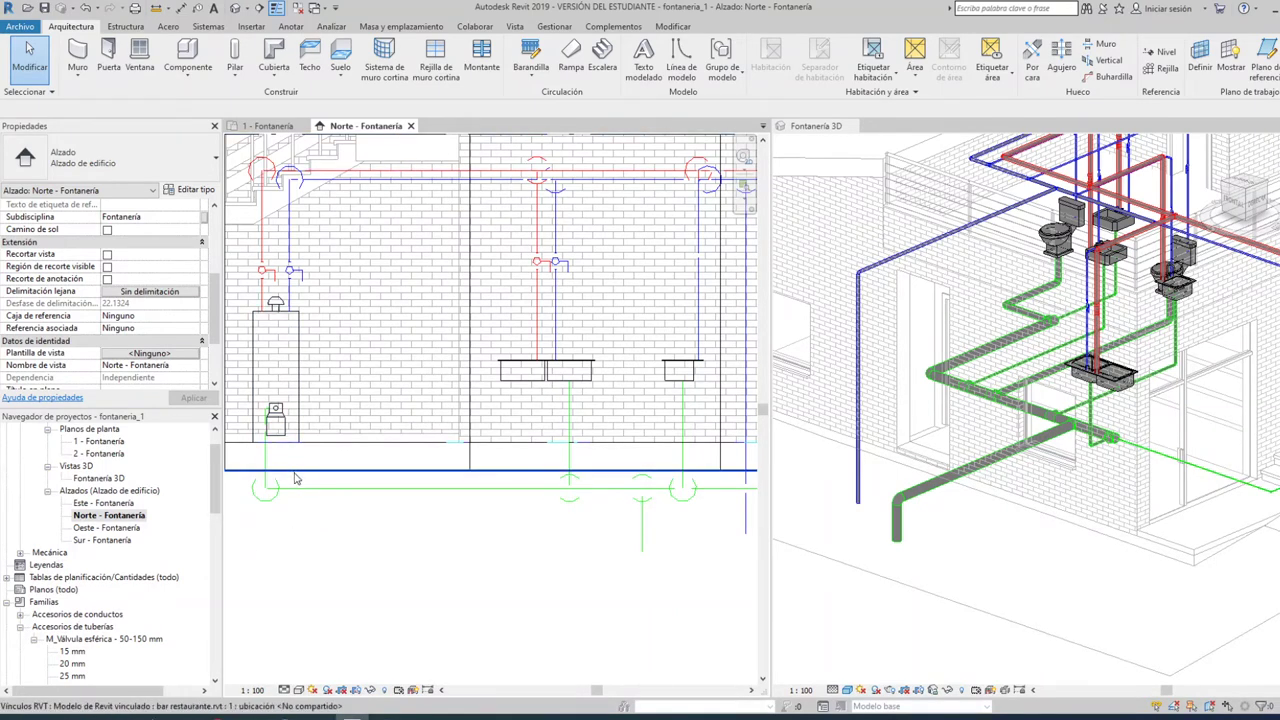
Set detail level to Alto and visual style to Sombreado, then zoom to the sink
{"action": "left_click", "coordinate": [285, 689]}
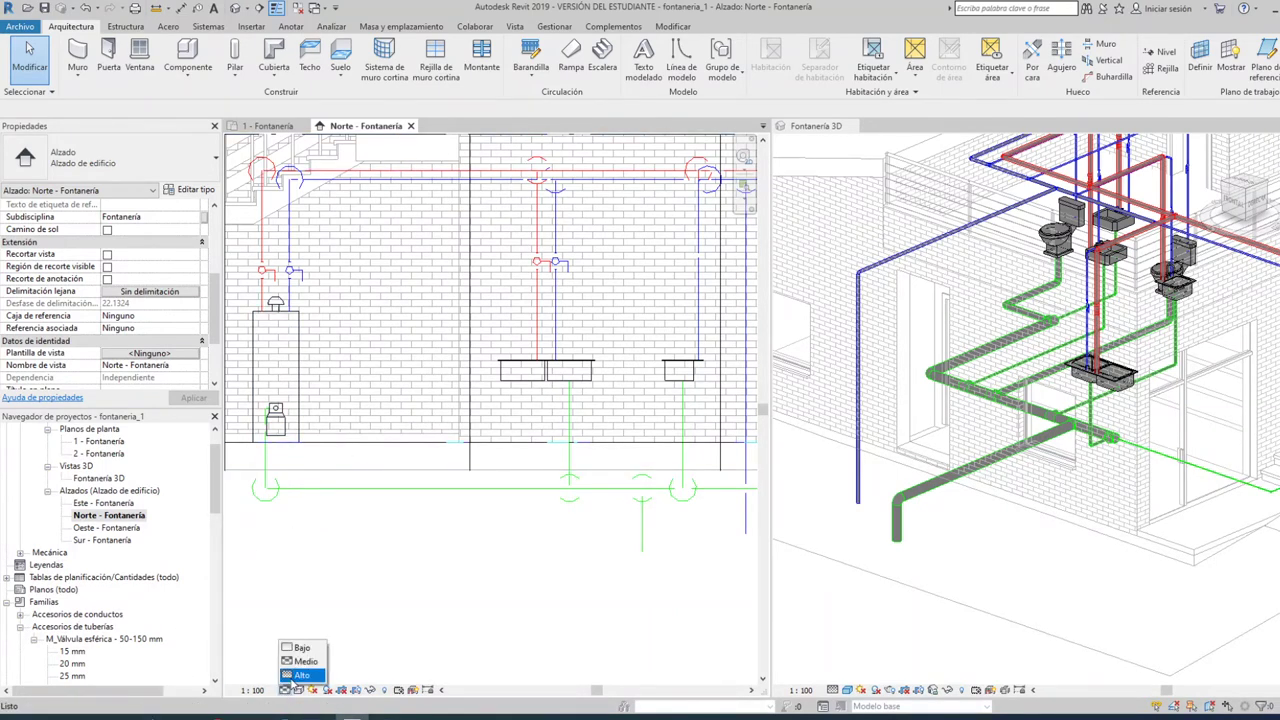
{"action": "left_click", "coordinate": [295, 676]}
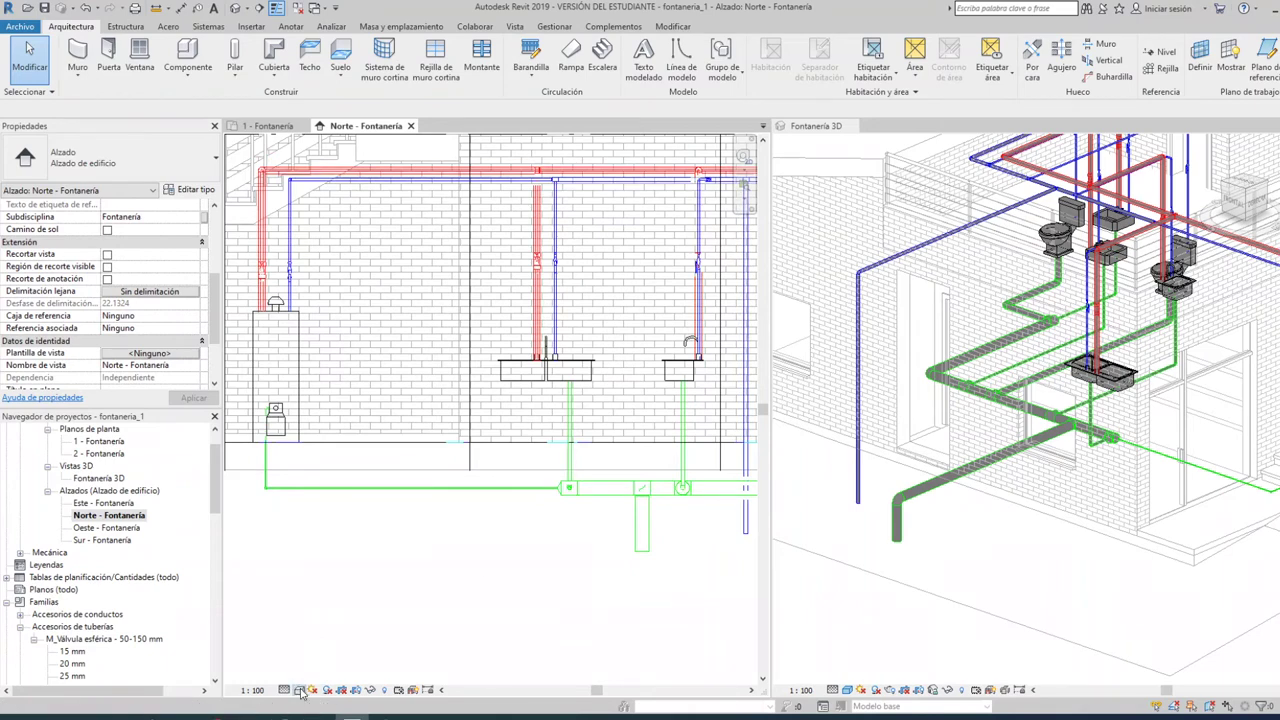
{"action": "left_click", "coordinate": [298, 689]}
{"action": "left_click", "coordinate": [340, 647]}
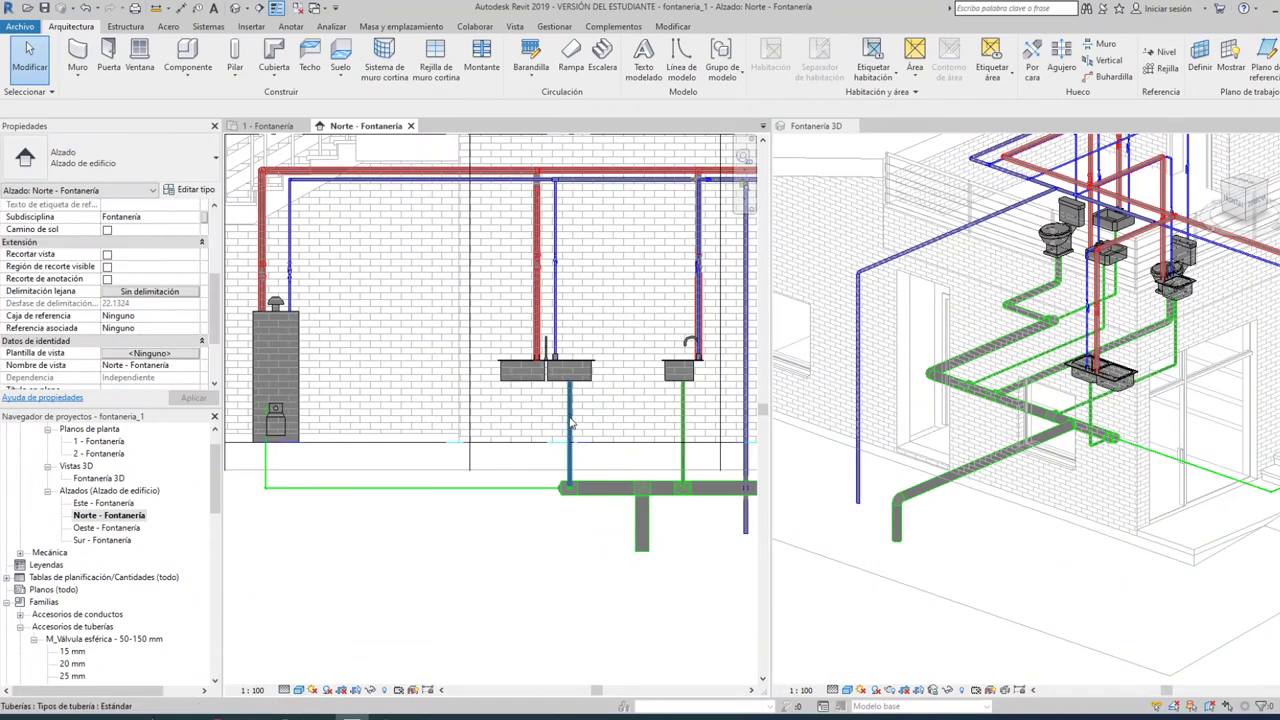
{"action": "scroll", "coordinate": [578, 415], "scroll_direction": "up", "scroll_amount": 4}
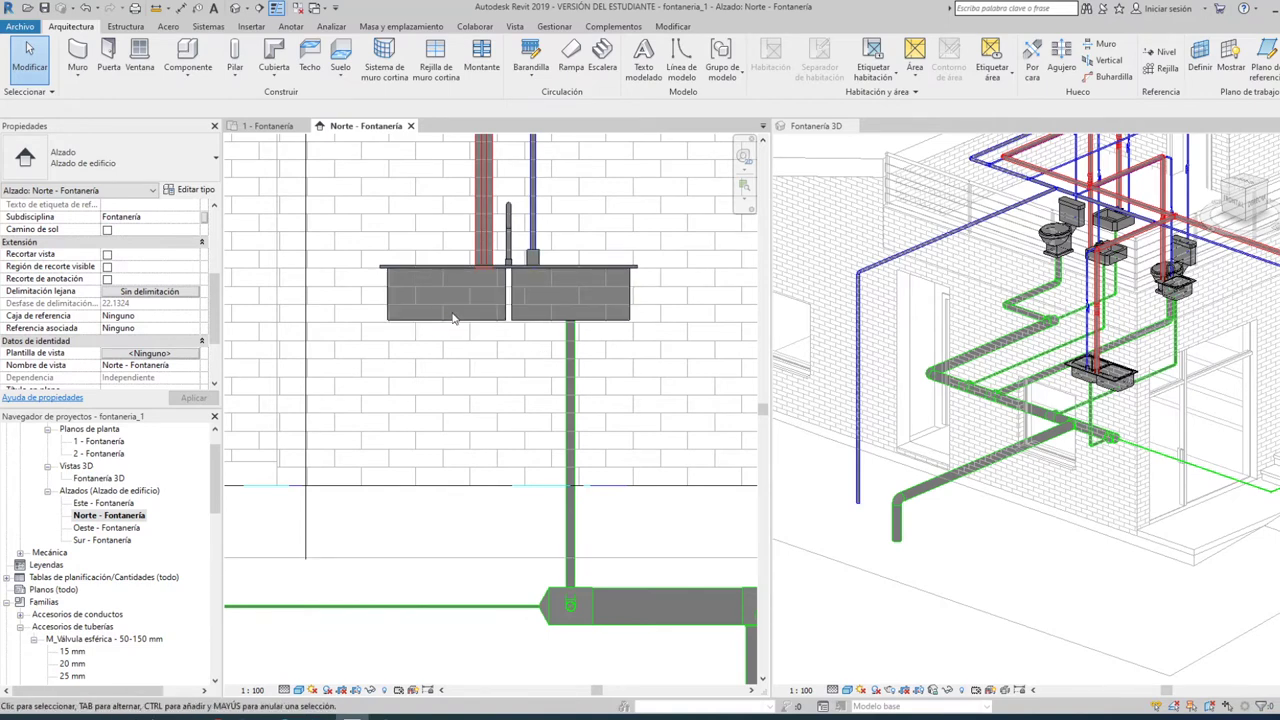
{"action": "scroll", "coordinate": [449, 323], "scroll_direction": "up", "scroll_amount": 4}
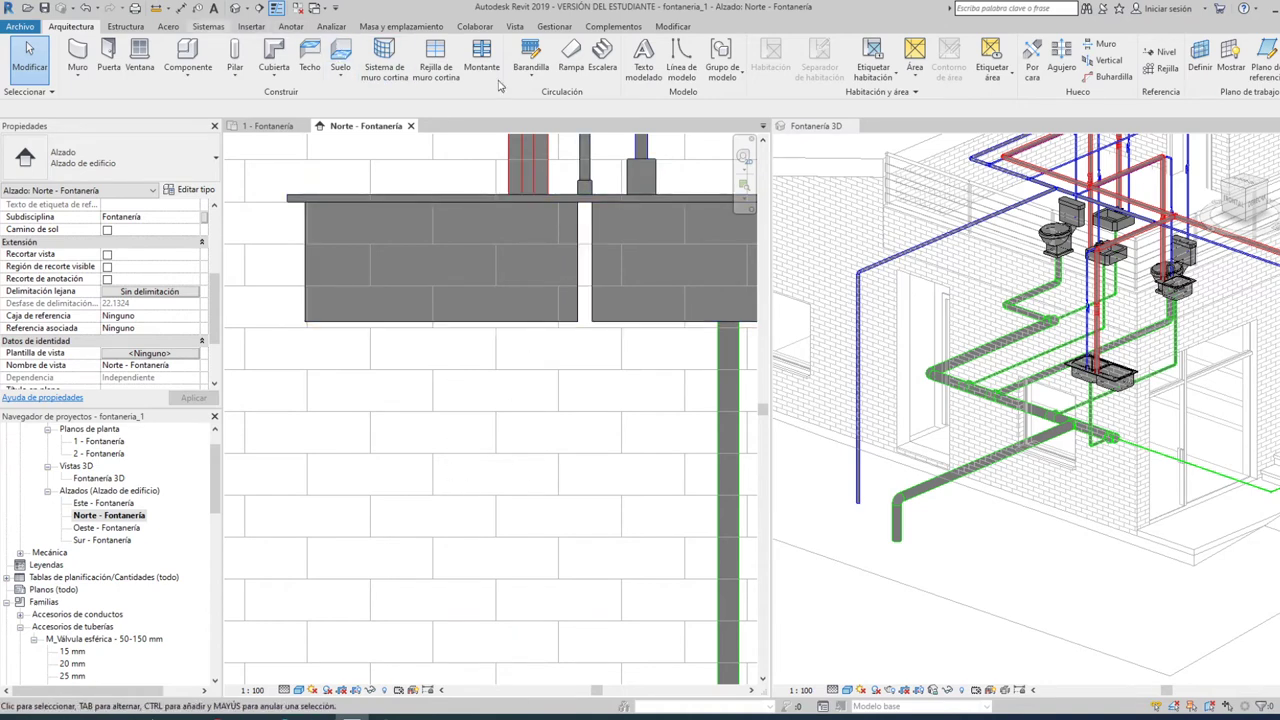
{"action": "scroll", "coordinate": [511, 88], "scroll_direction": "down", "scroll_amount": 3}
Draw a trial 40 mm PEX pipe drop from the kitchen sink connector, then cancel it
{"action": "left_click", "coordinate": [551, 60]}
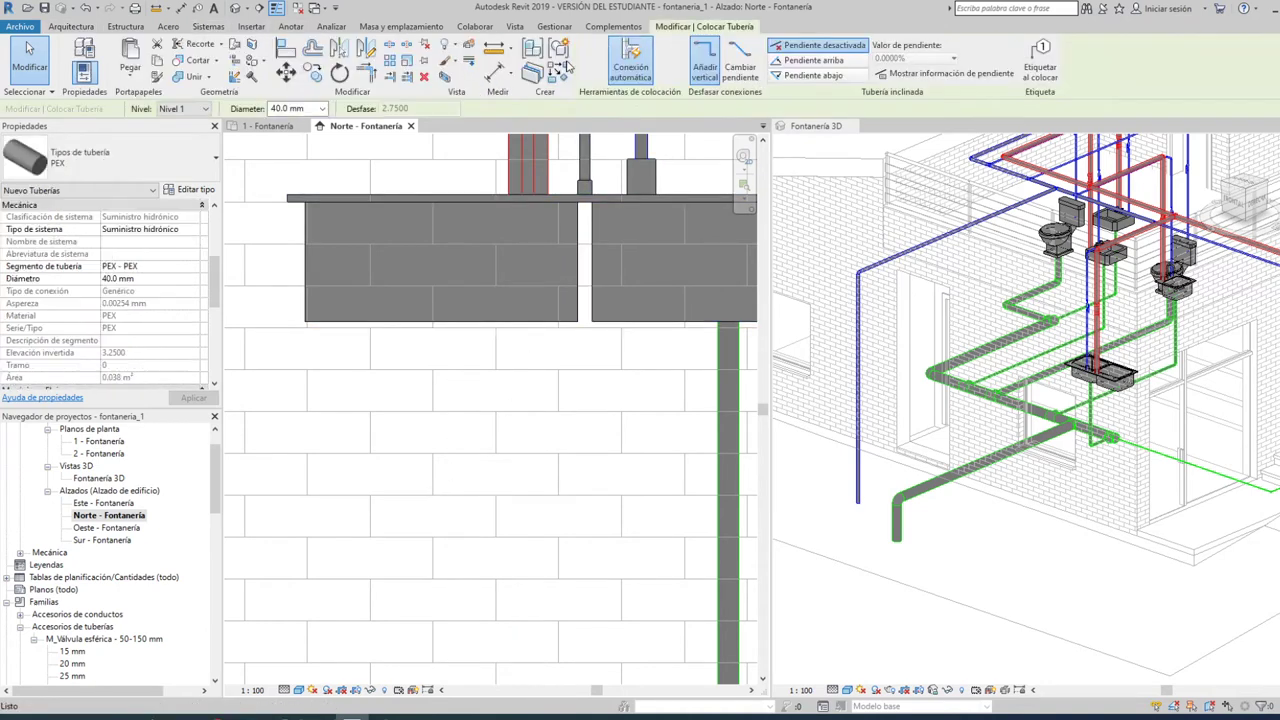
{"action": "left_click", "coordinate": [441, 323]}
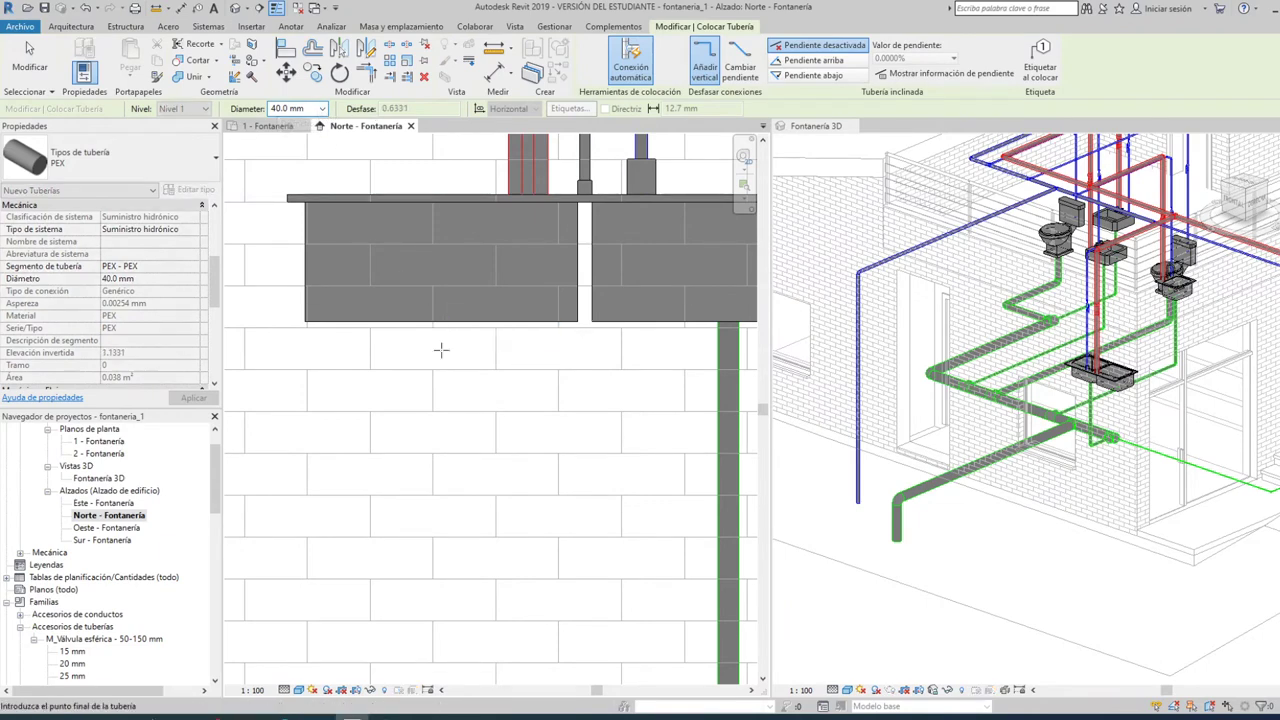
{"action": "left_click", "coordinate": [441, 477]}
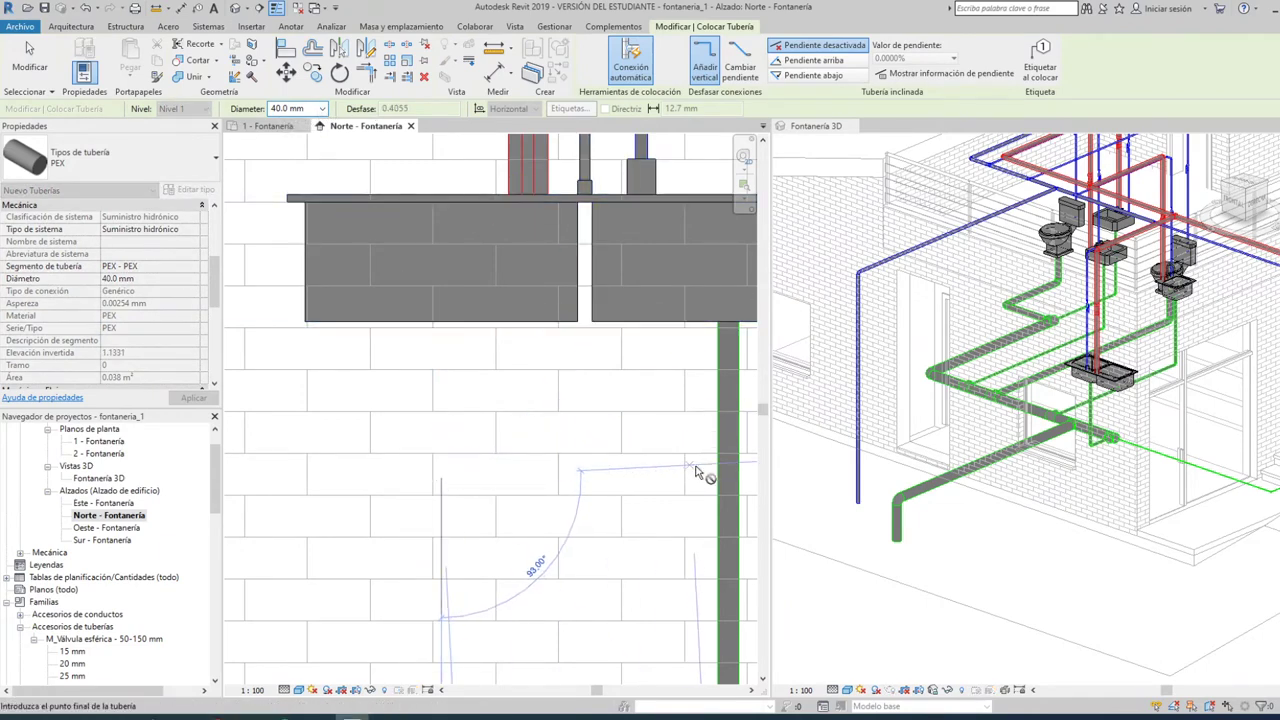
{"action": "key", "text": "Escape"}
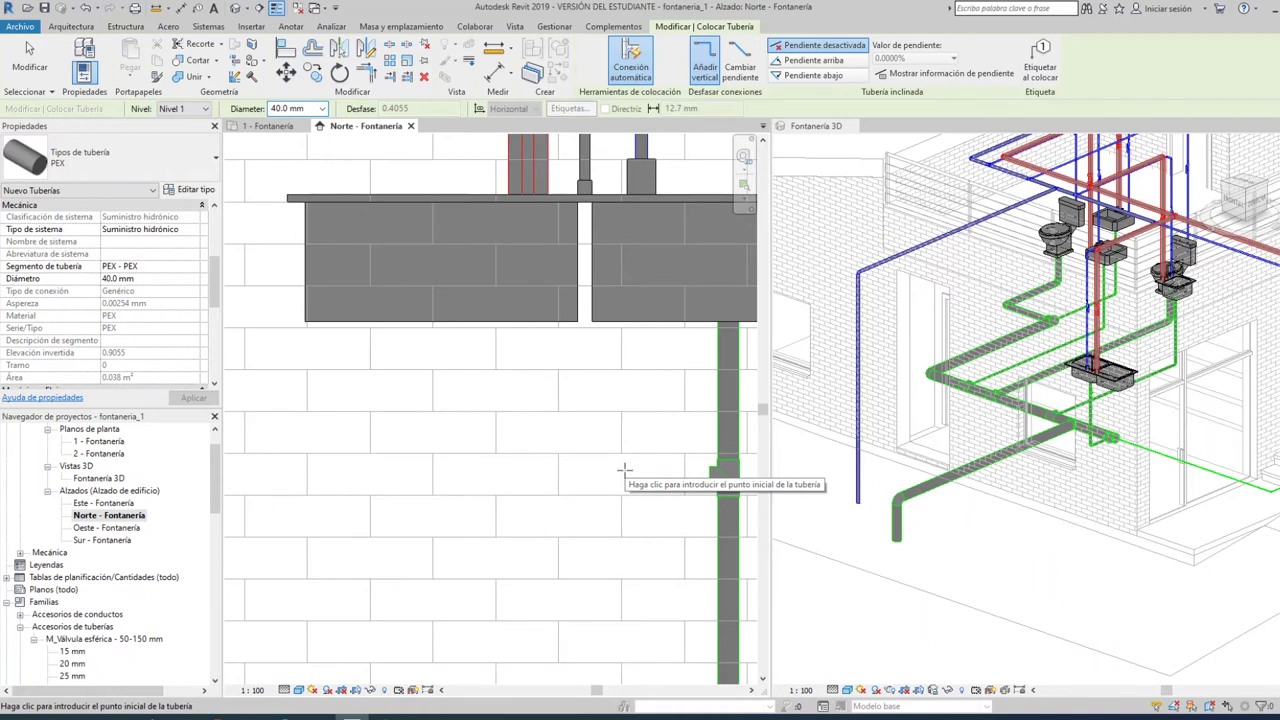
{"action": "scroll", "coordinate": [133, 316], "scroll_direction": "down", "scroll_amount": 3}
{"action": "scroll", "coordinate": [133, 316], "scroll_direction": "down", "scroll_amount": 3}
{"action": "scroll", "coordinate": [133, 316], "scroll_direction": "down", "scroll_amount": 3}
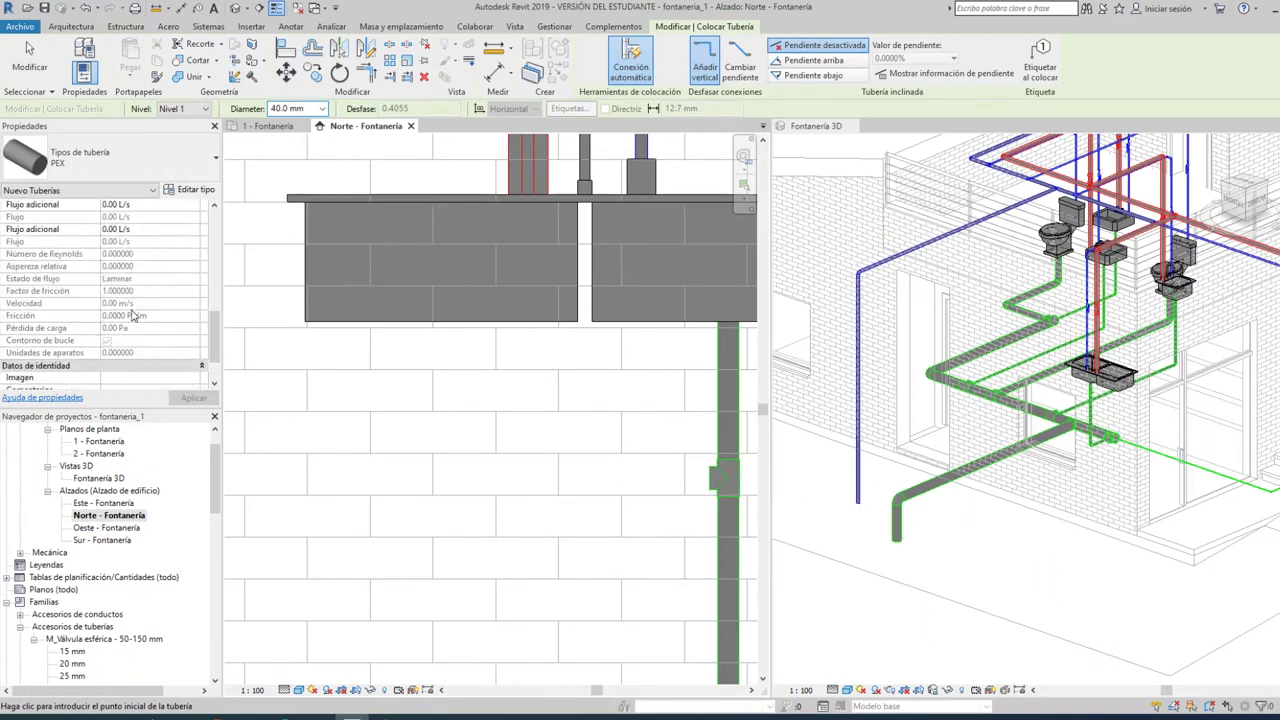
{"action": "scroll", "coordinate": [133, 316], "scroll_direction": "up", "scroll_amount": 3}
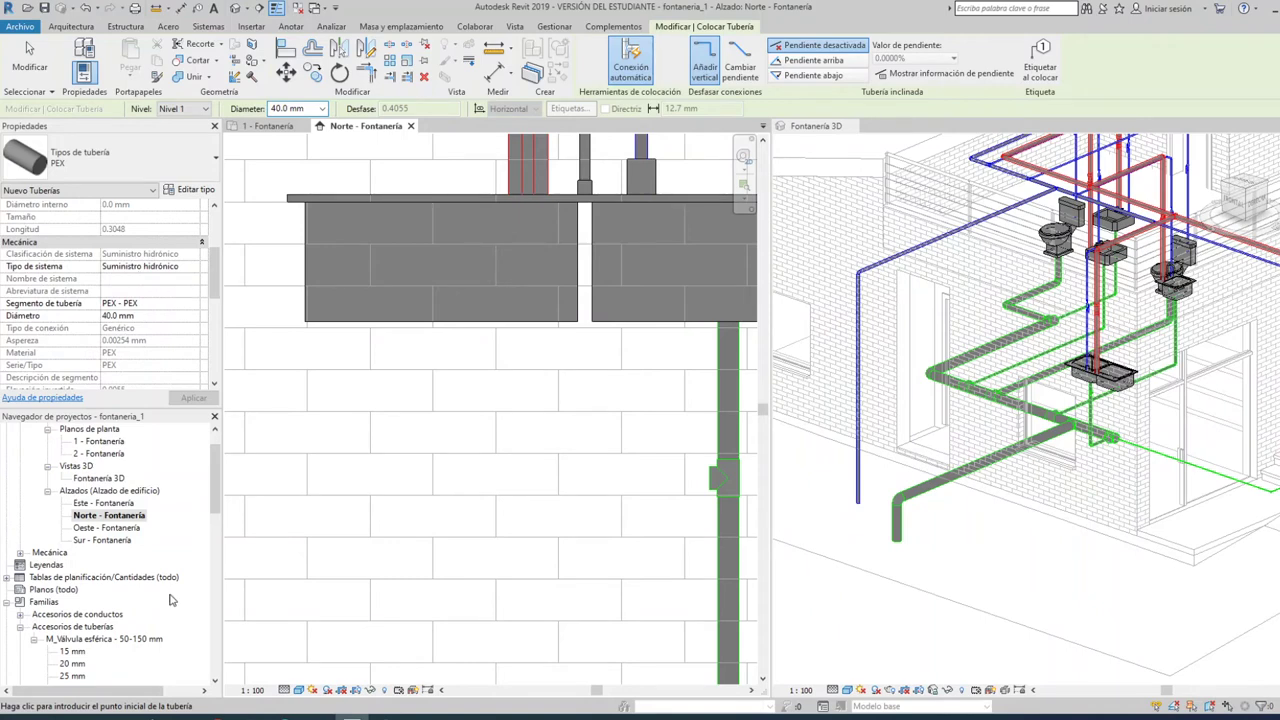
{"action": "key", "text": "Escape"}
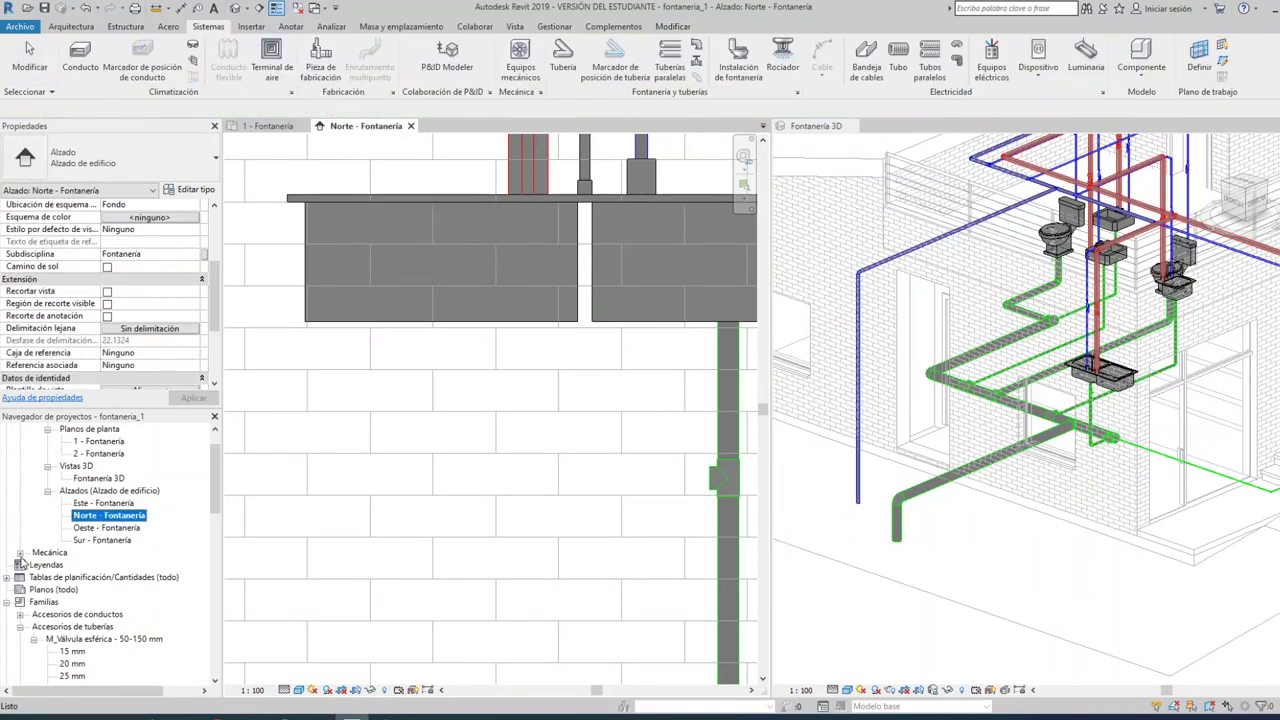
Expand Mecánica in the Project Browser and open the Norte - Mecánica elevation
{"action": "left_click", "coordinate": [20, 553]}
{"action": "scroll", "coordinate": [88, 620], "scroll_direction": "down", "scroll_amount": 1}
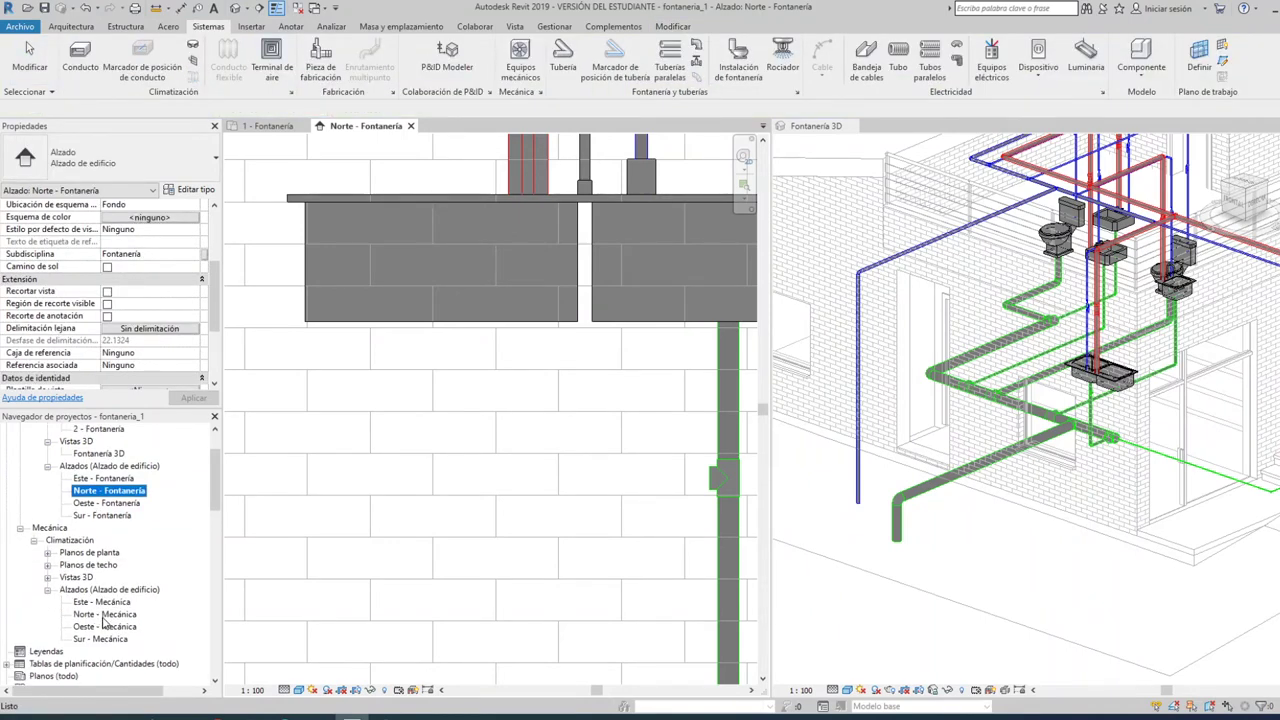
{"action": "double_click", "coordinate": [104, 615]}
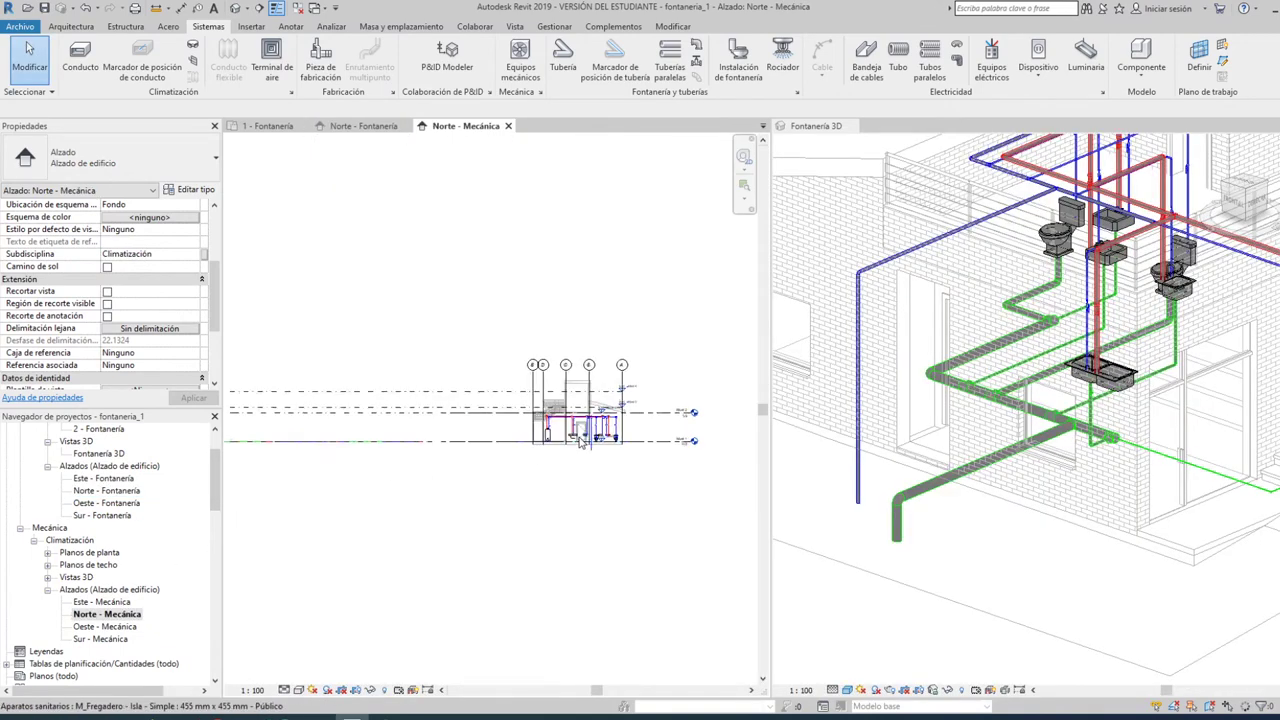
{"action": "scroll", "coordinate": [580, 440], "scroll_direction": "up", "scroll_amount": 3}
{"action": "scroll", "coordinate": [570, 435], "scroll_direction": "up", "scroll_amount": 2}
{"action": "scroll", "coordinate": [514, 428], "scroll_direction": "up", "scroll_amount": 2}
{"action": "scroll", "coordinate": [395, 350], "scroll_direction": "up", "scroll_amount": 1}
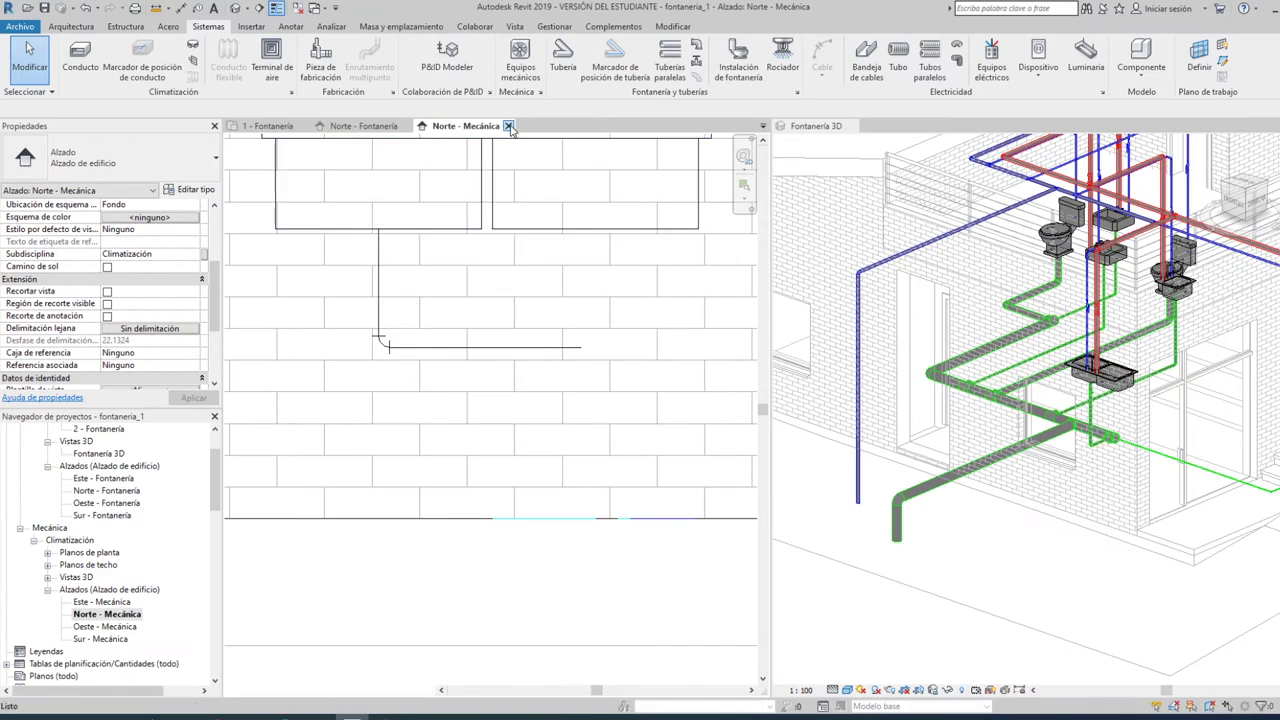
Close Norte - Mecánica and undo the last two Tubería commands
{"action": "left_click", "coordinate": [508, 126]}
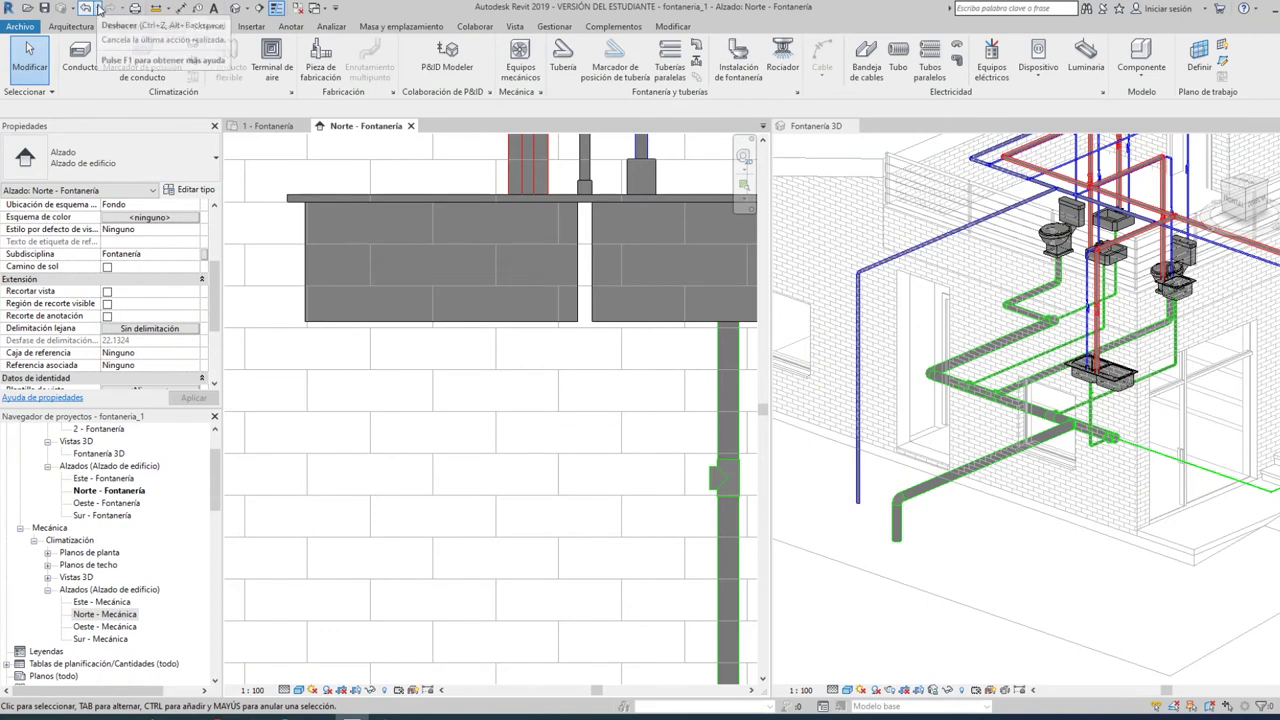
{"action": "left_click", "coordinate": [97, 8]}
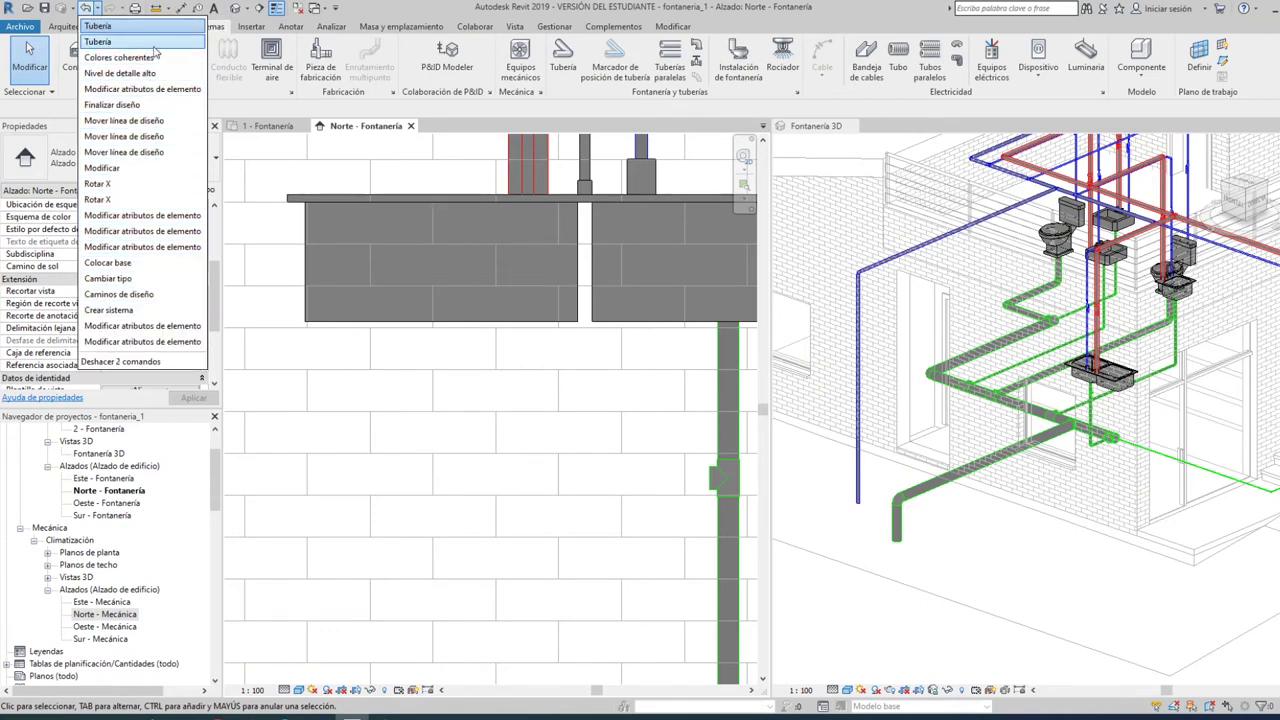
{"action": "left_click", "coordinate": [140, 75]}
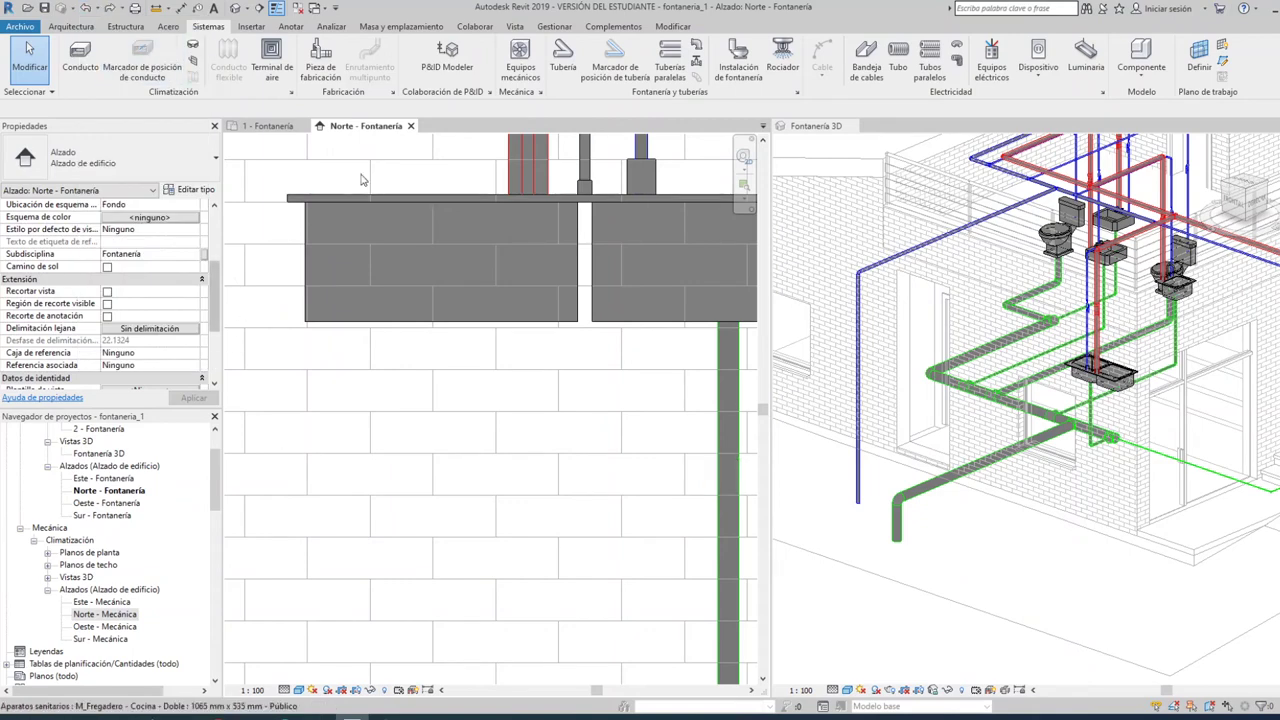
Start a new pipe with system type Sanitario and segment Cobre - A
{"action": "left_click", "coordinate": [562, 60]}
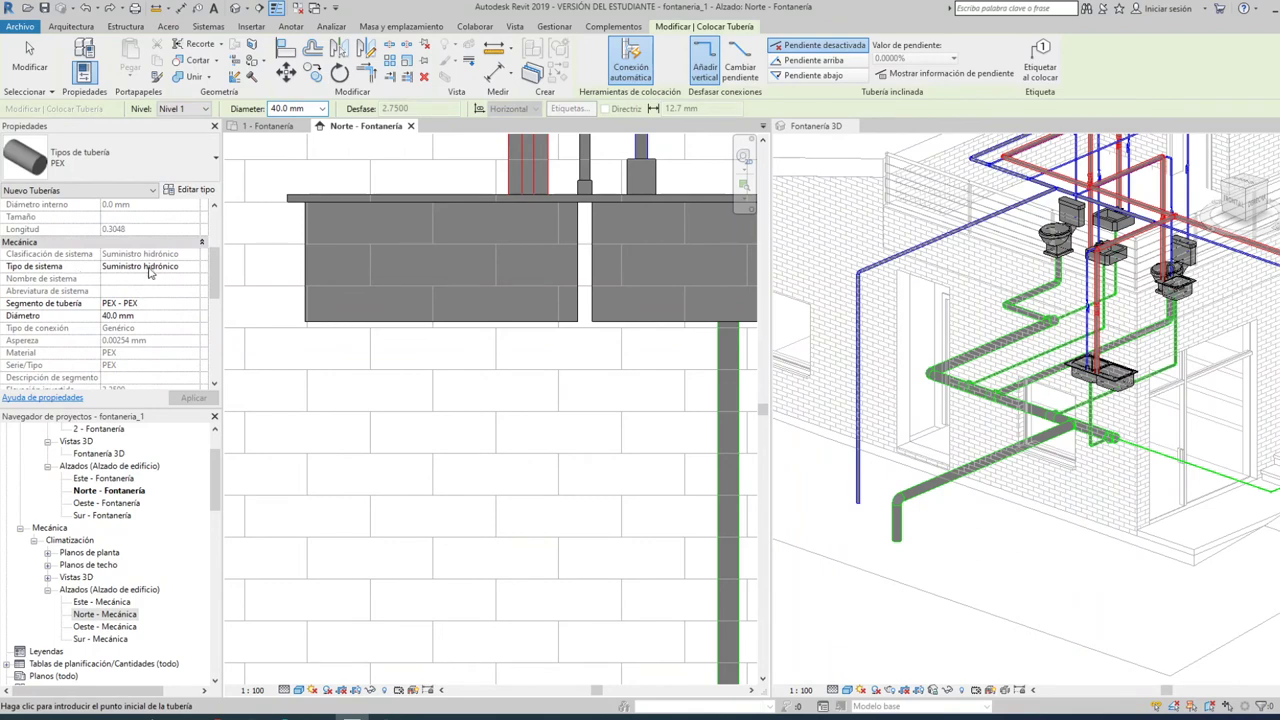
{"action": "left_click", "coordinate": [148, 267]}
{"action": "left_click", "coordinate": [194, 267]}
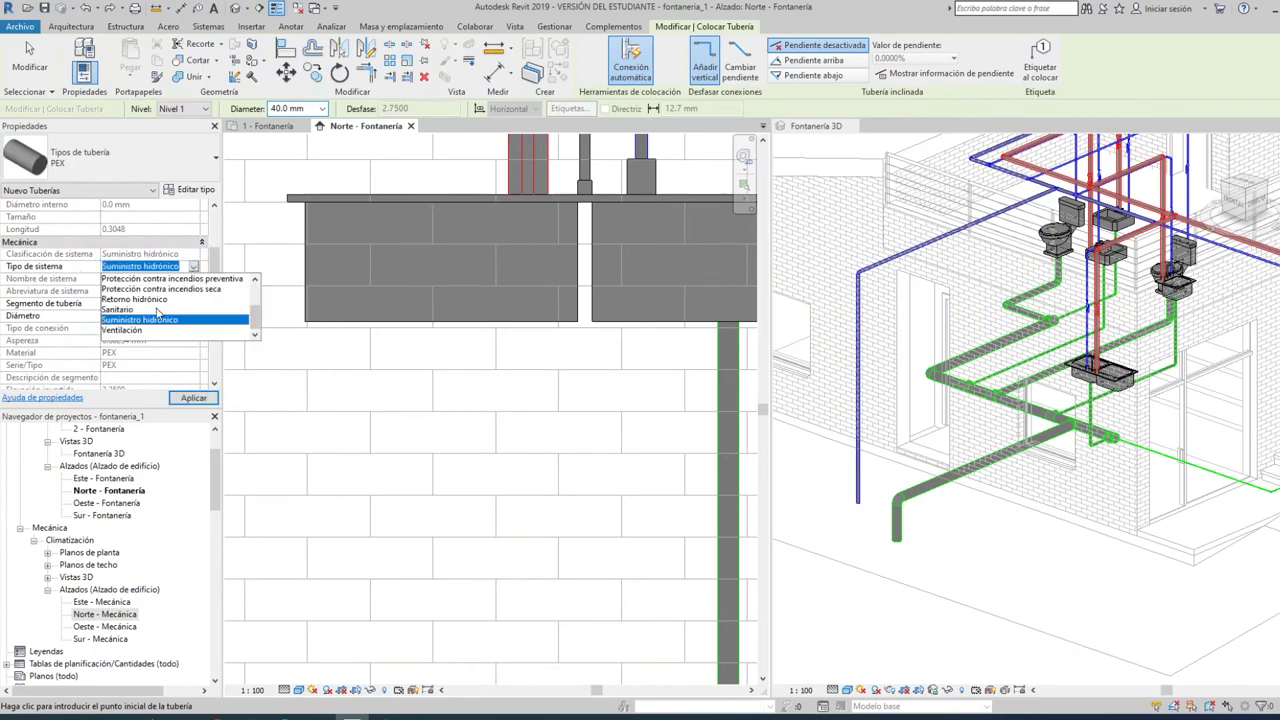
{"action": "left_click", "coordinate": [120, 310]}
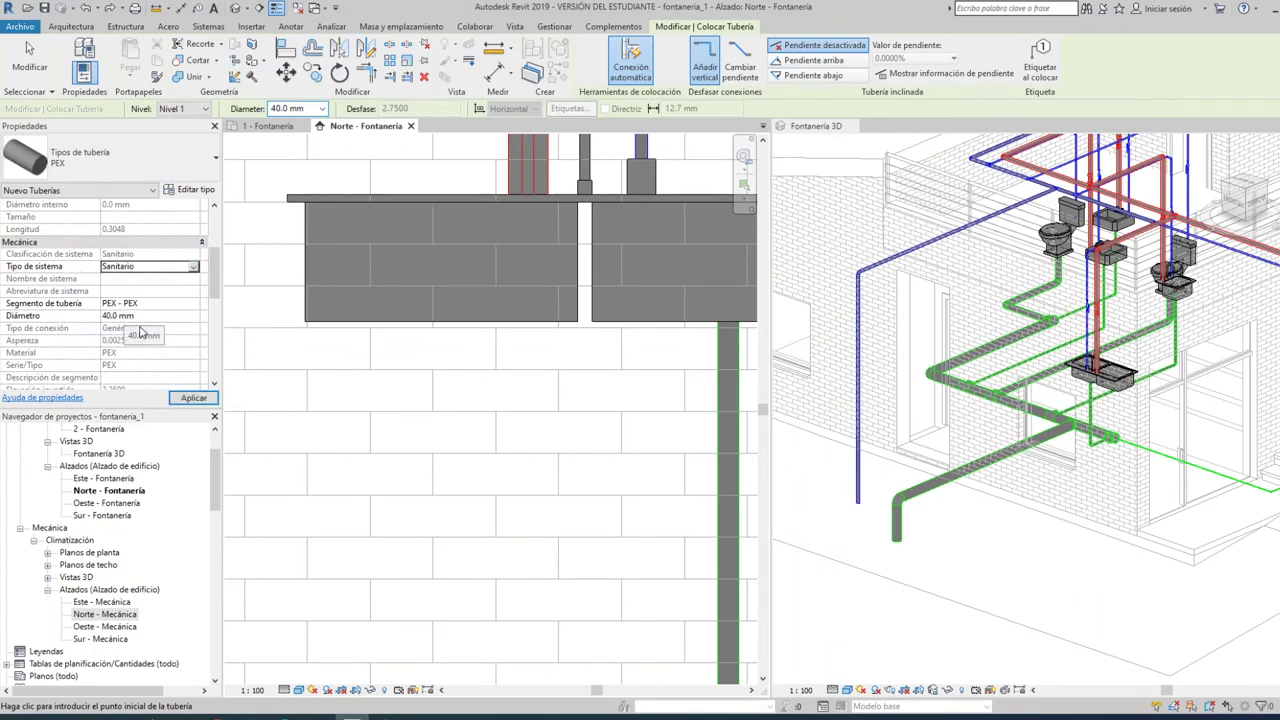
{"action": "left_click", "coordinate": [170, 304]}
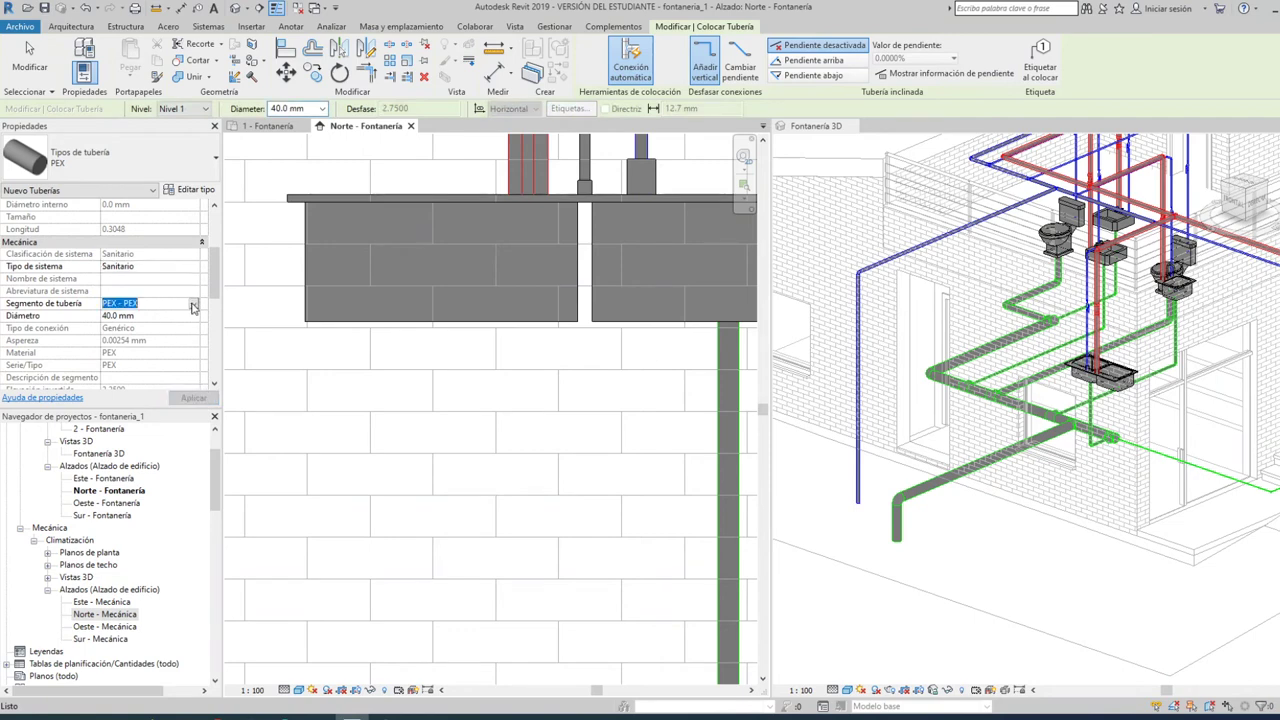
{"action": "left_click", "coordinate": [194, 306]}
{"action": "left_click", "coordinate": [195, 316]}
{"action": "scroll", "coordinate": [186, 298], "scroll_direction": "up", "scroll_amount": 5}
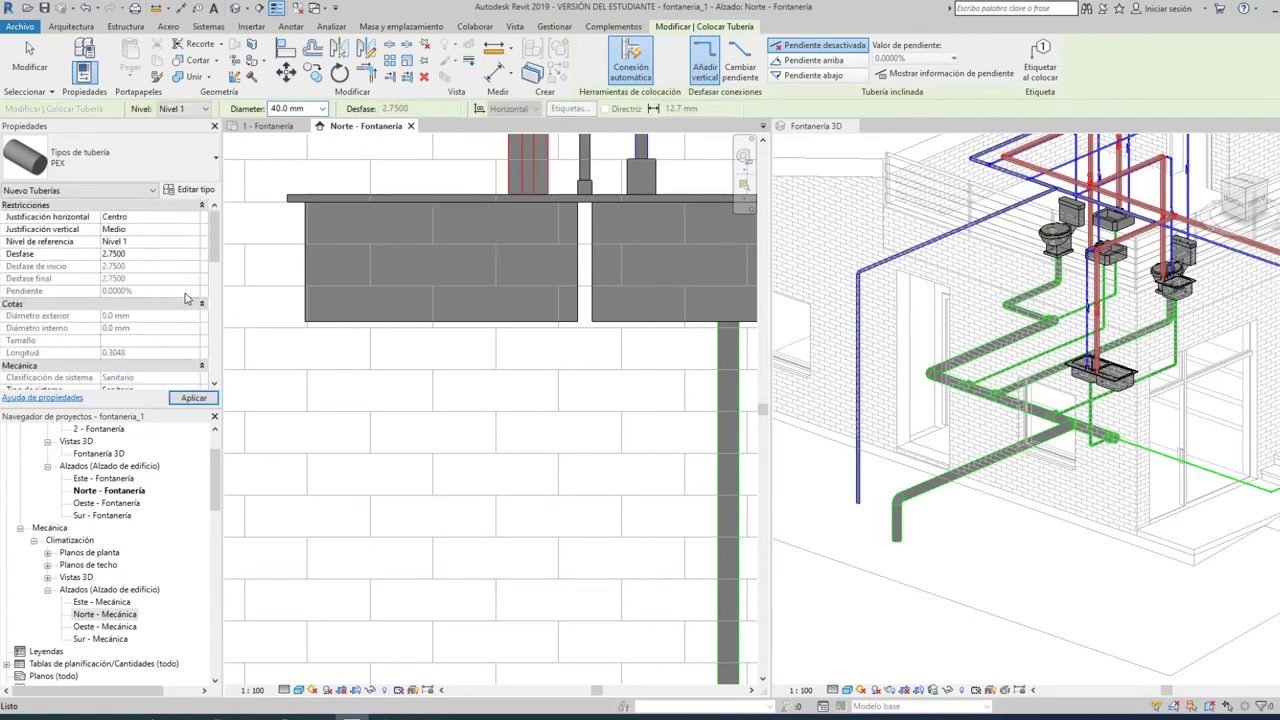
Switch the pipe type to Estándar, keeping the 40.0 mm diameter
{"action": "left_click", "coordinate": [128, 155]}
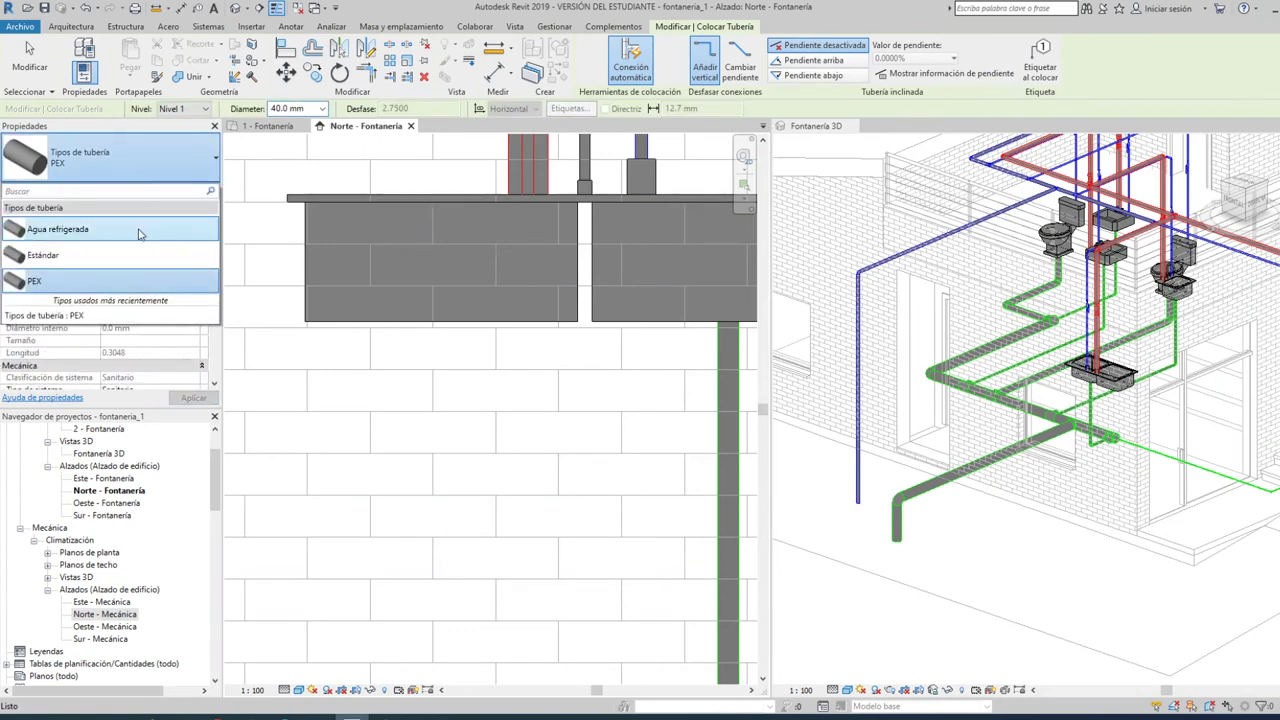
{"action": "left_click", "coordinate": [128, 265]}
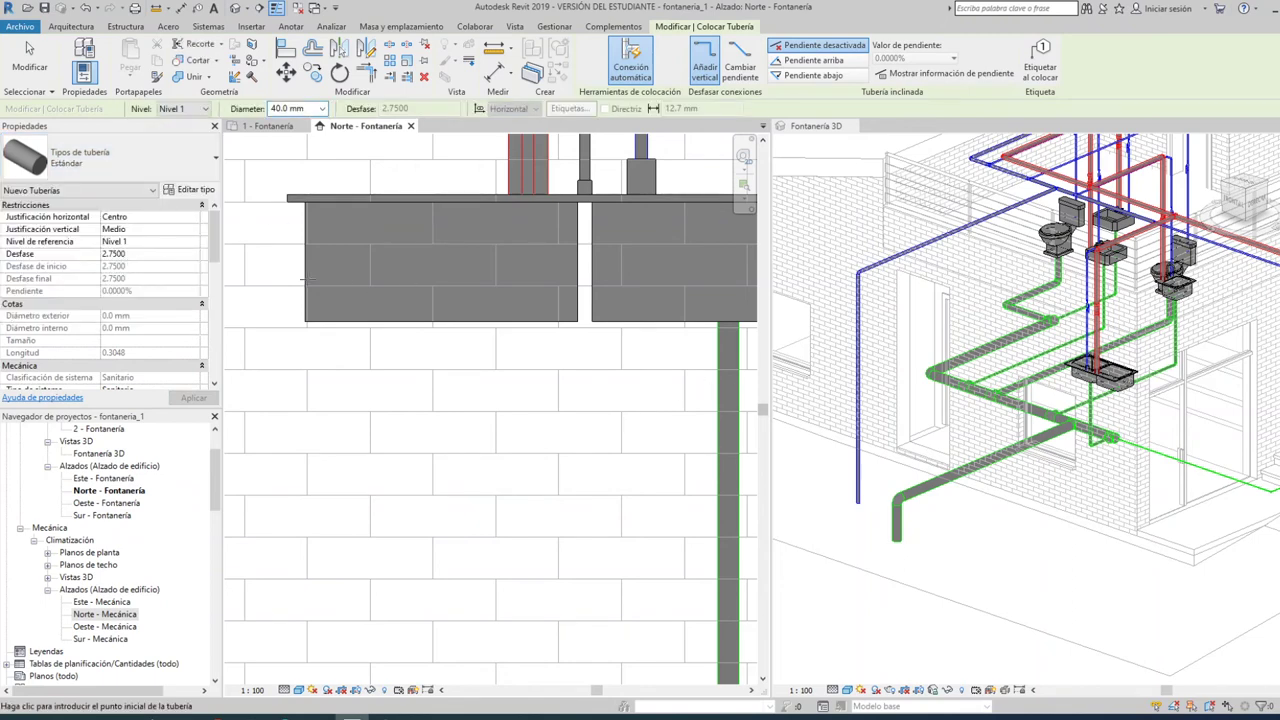
{"action": "scroll", "coordinate": [150, 273], "scroll_direction": "down", "scroll_amount": 2}
{"action": "scroll", "coordinate": [150, 278], "scroll_direction": "down", "scroll_amount": 3}
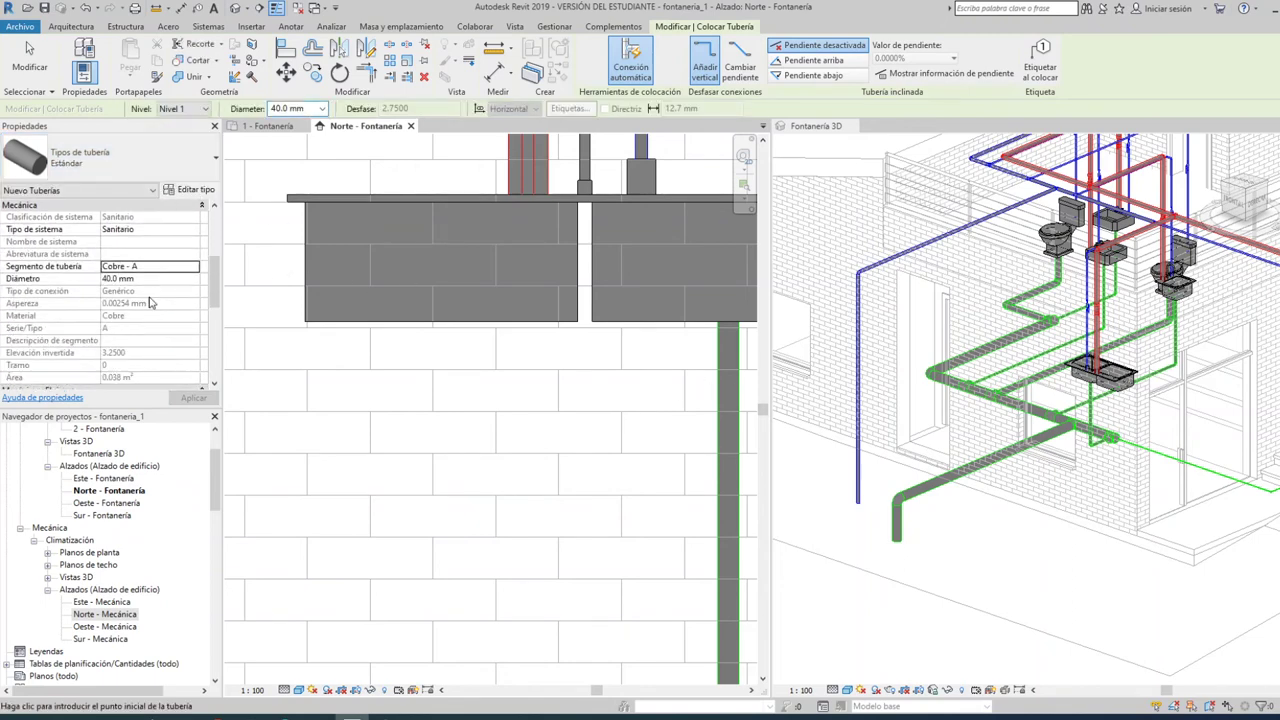
{"action": "scroll", "coordinate": [150, 303], "scroll_direction": "up", "scroll_amount": 1}
{"action": "scroll", "coordinate": [155, 291], "scroll_direction": "up", "scroll_amount": 2}
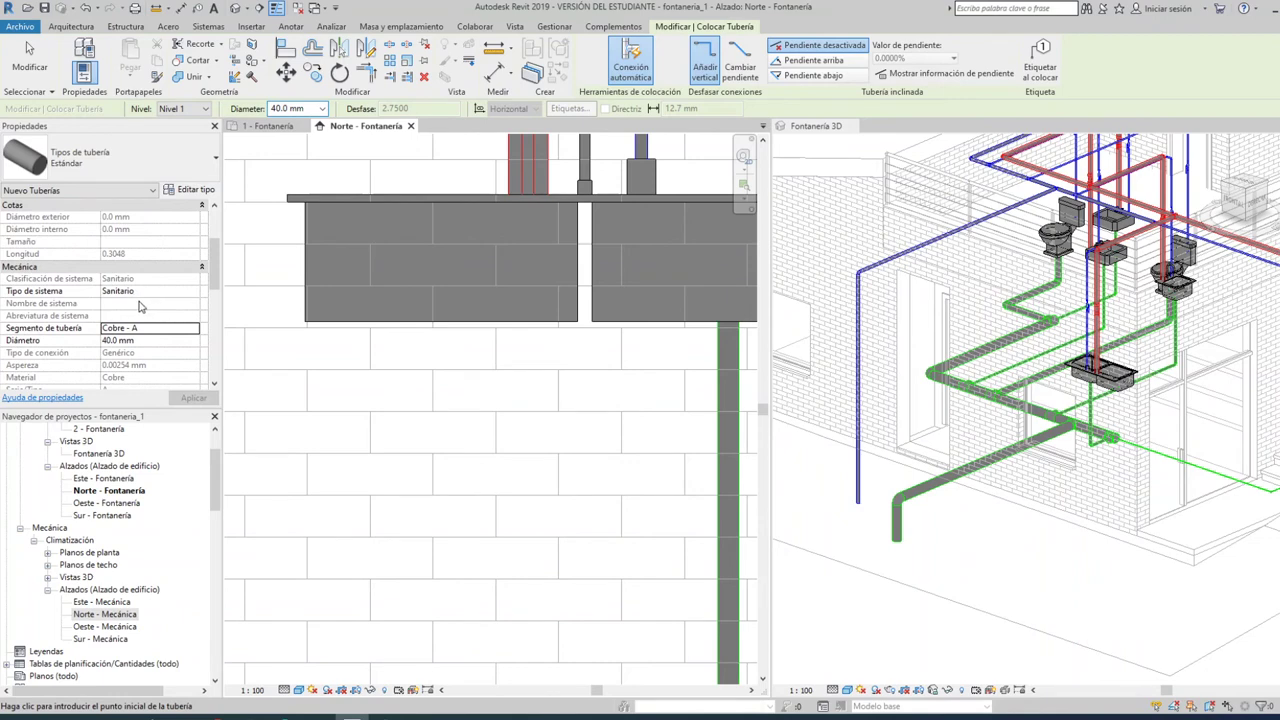
{"action": "scroll", "coordinate": [418, 322], "scroll_direction": "up", "scroll_amount": 2}
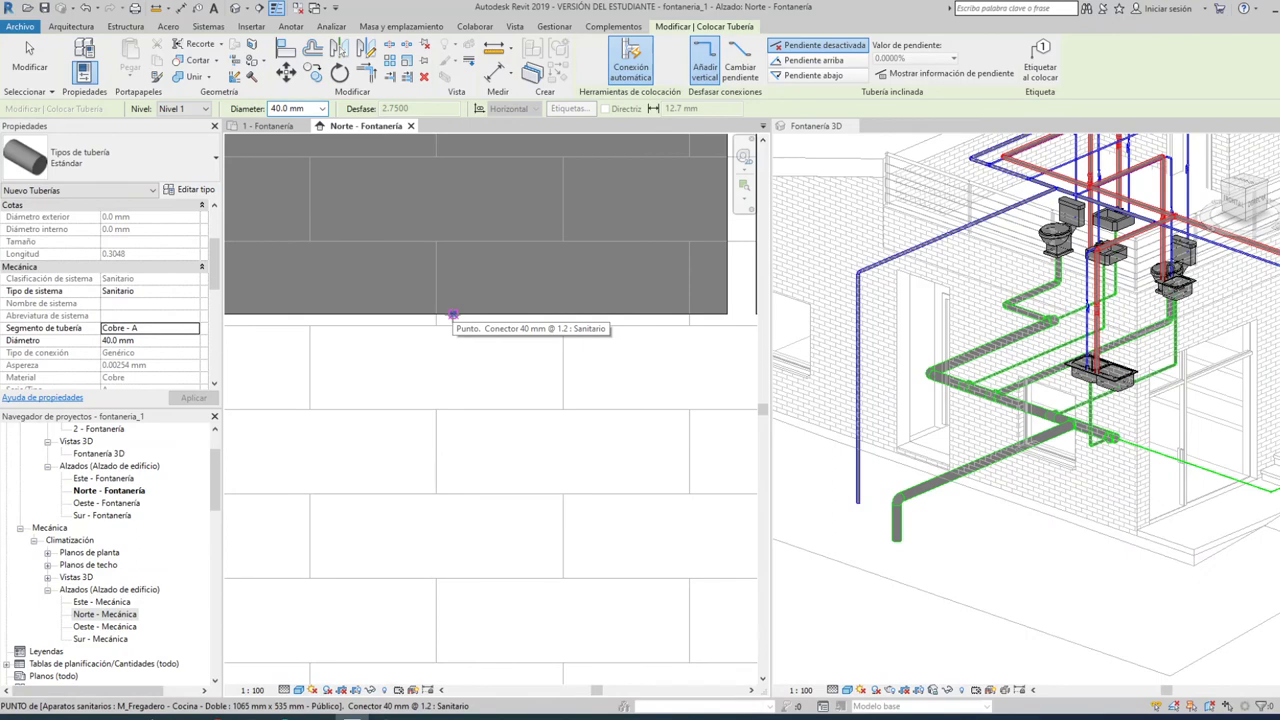
Run a 40 mm copper drain down from the sink and tee it into the vertical drain
{"action": "left_click", "coordinate": [452, 314]}
{"action": "scroll", "coordinate": [452, 316], "scroll_direction": "down", "scroll_amount": 2}
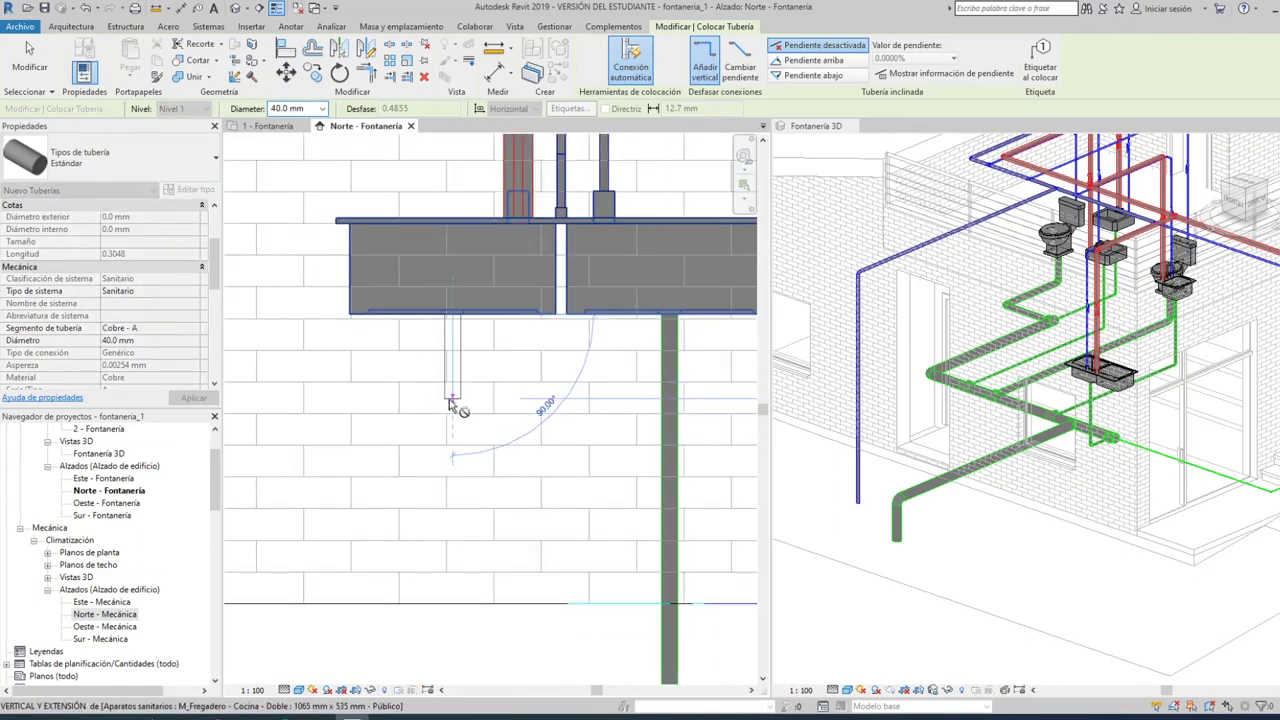
{"action": "left_click", "coordinate": [452, 399]}
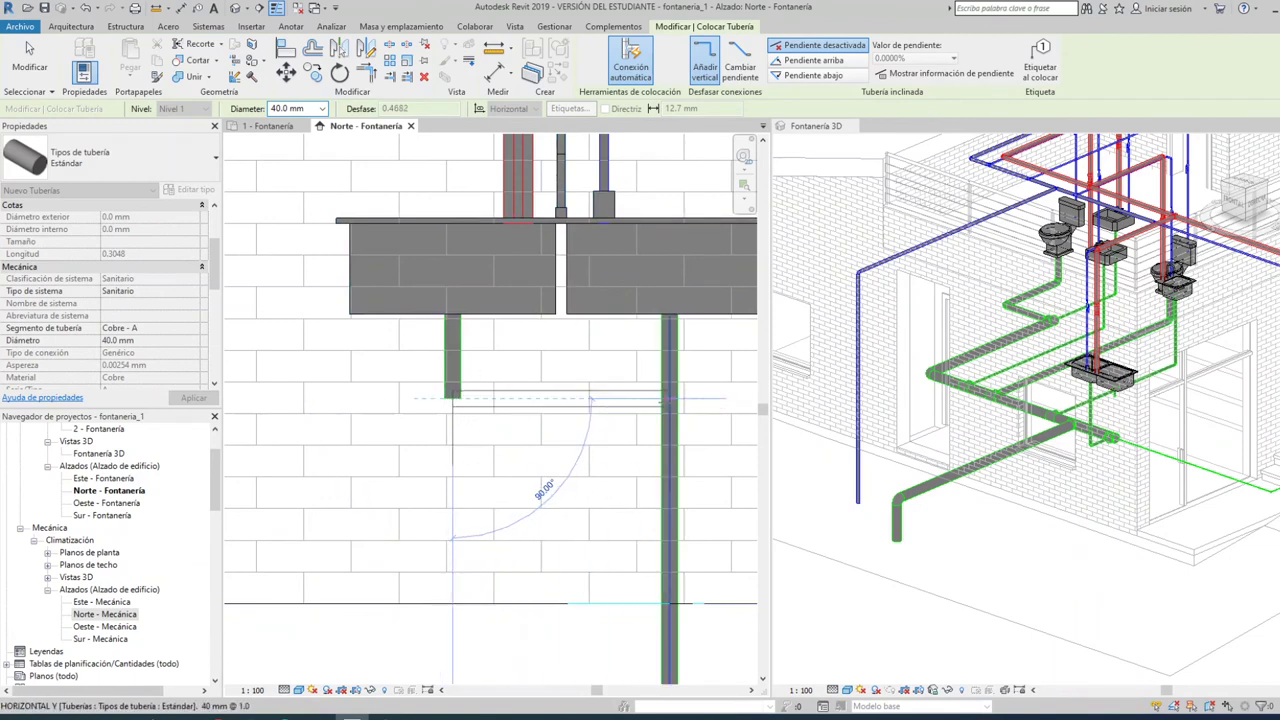
{"action": "scroll", "coordinate": [668, 400], "scroll_direction": "up", "scroll_amount": 1}
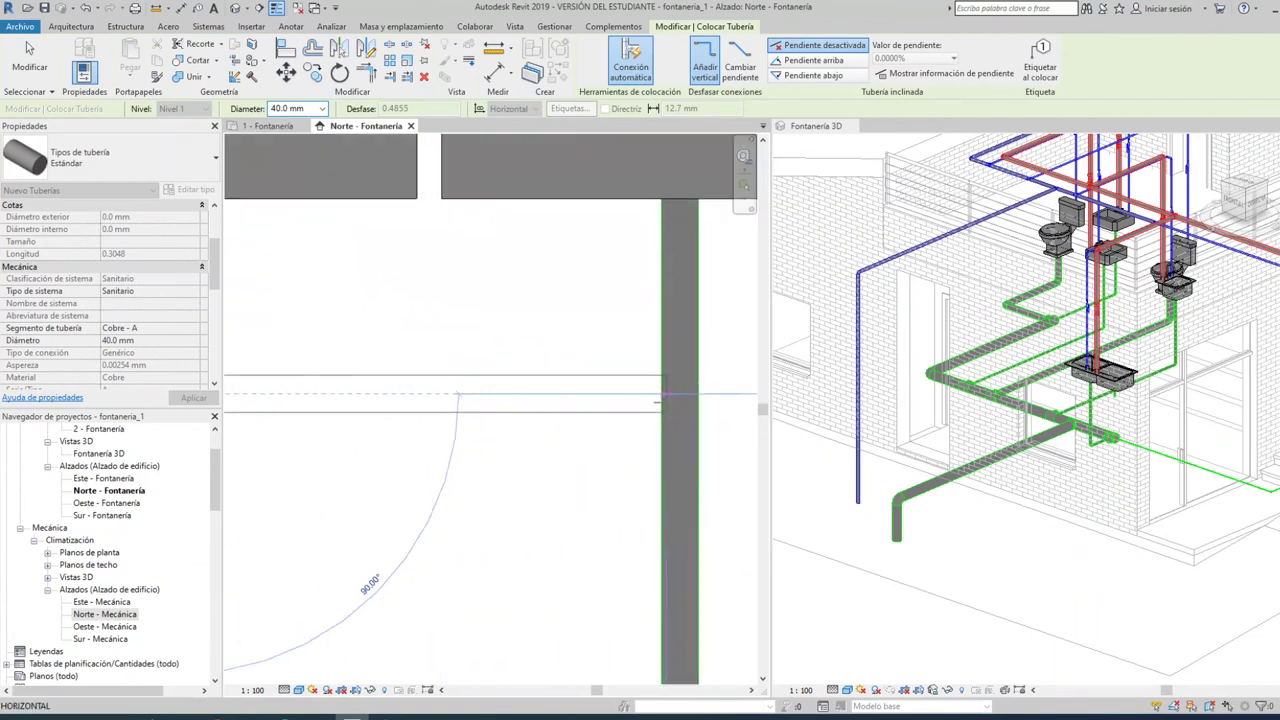
{"action": "scroll", "coordinate": [660, 396], "scroll_direction": "up", "scroll_amount": 1}
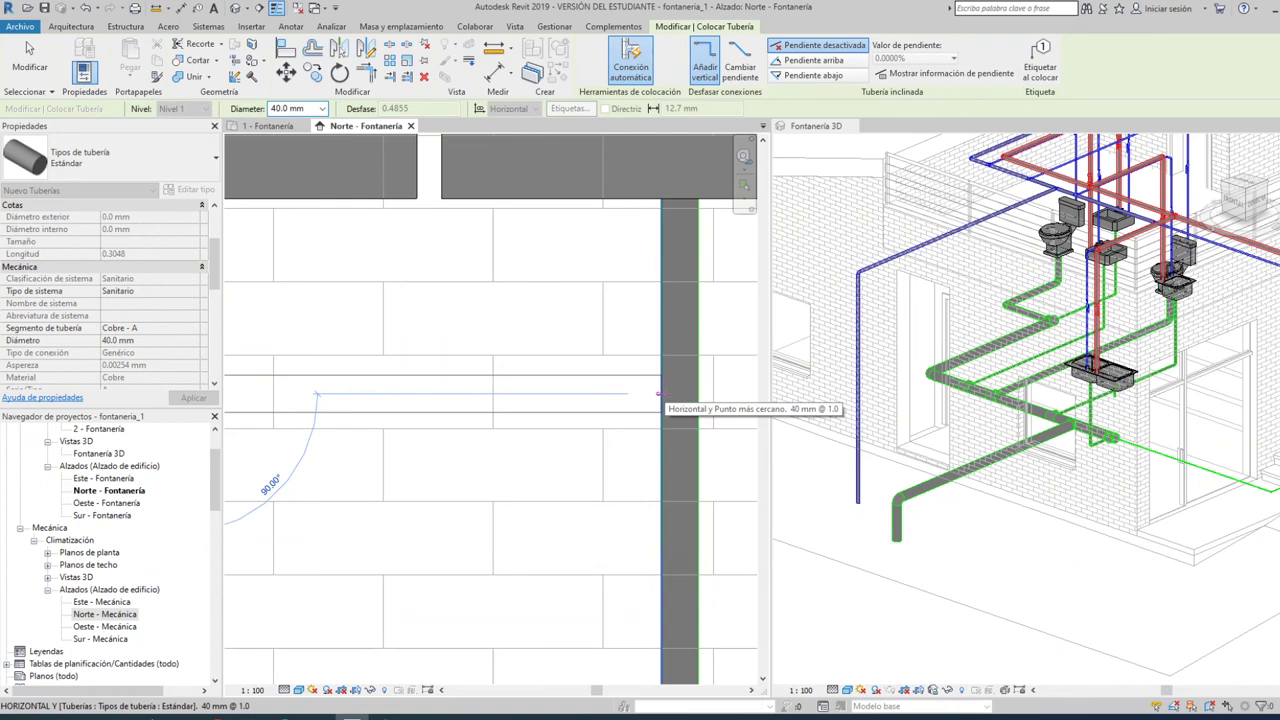
{"action": "left_click", "coordinate": [658, 393]}
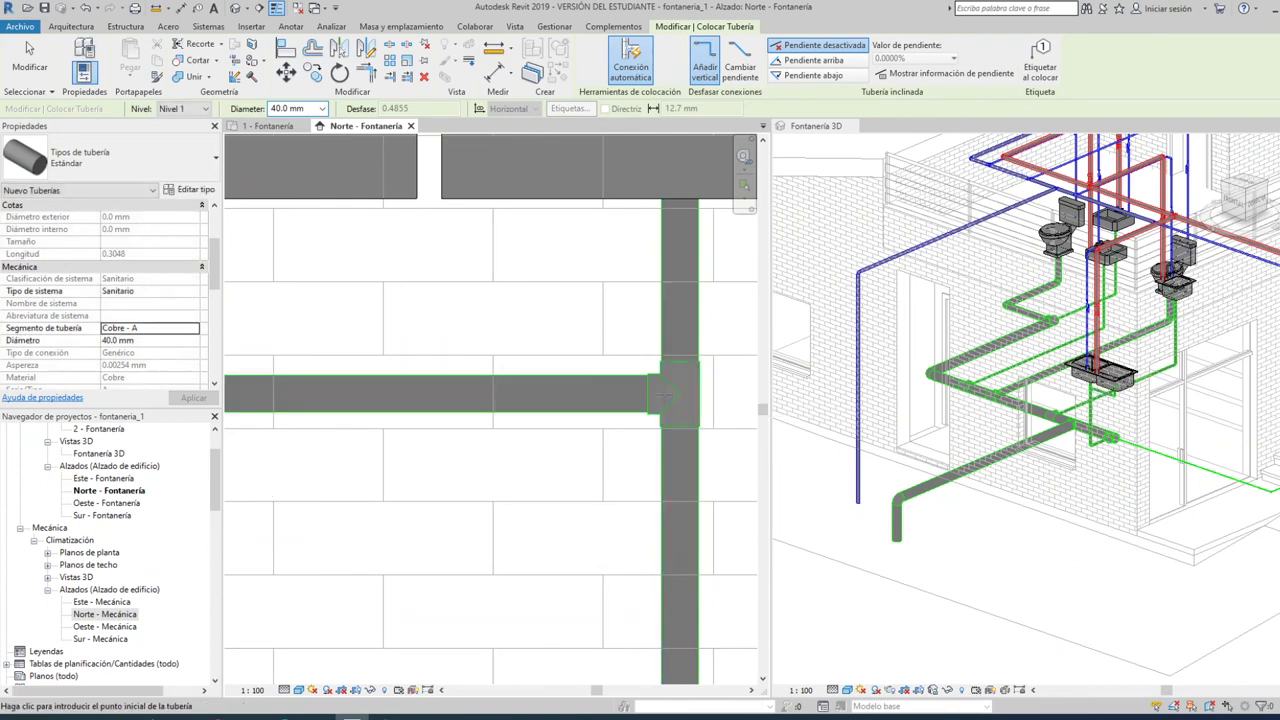
{"action": "scroll", "coordinate": [660, 395], "scroll_direction": "down", "scroll_amount": 2}
{"action": "scroll", "coordinate": [645, 394], "scroll_direction": "down", "scroll_amount": 2}
{"action": "key", "text": "Escape"}
{"action": "key", "text": "Escape"}
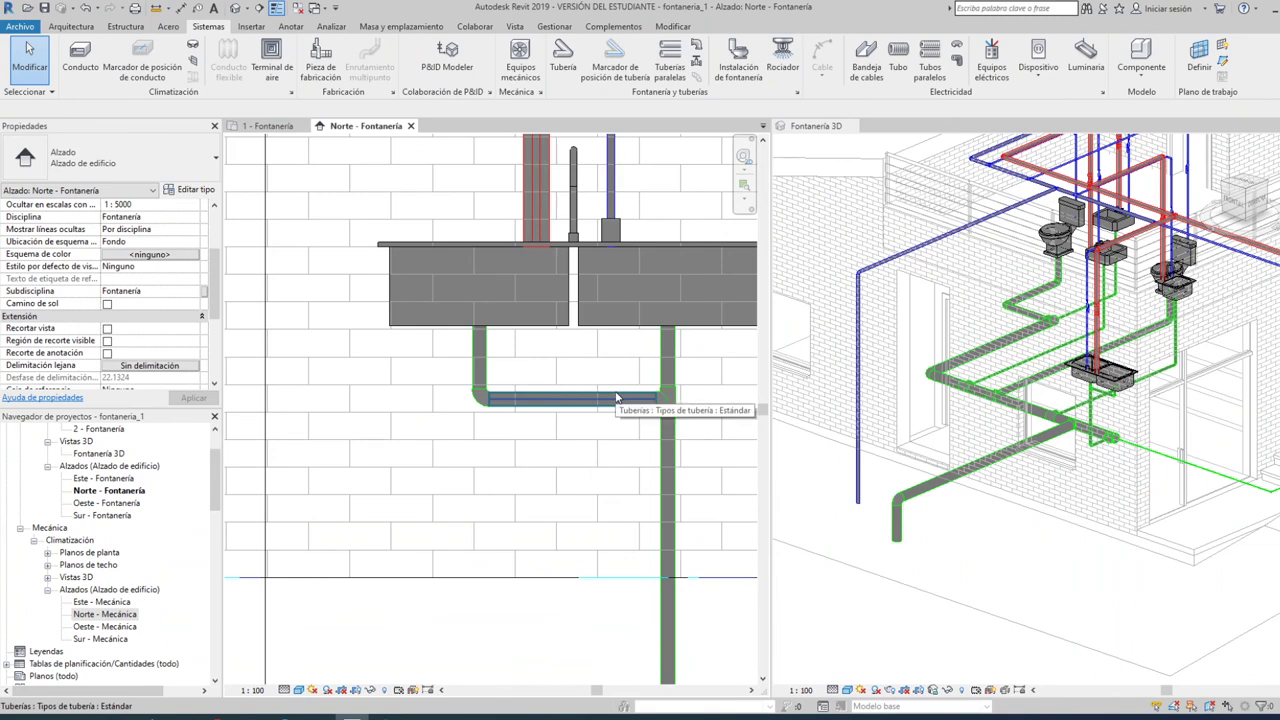
Close Norte - Fontanería and zoom out to see the whole 1 - Fontanería plan
{"action": "scroll", "coordinate": [617, 400], "scroll_direction": "down", "scroll_amount": 2}
{"action": "scroll", "coordinate": [617, 410], "scroll_direction": "down", "scroll_amount": 2}
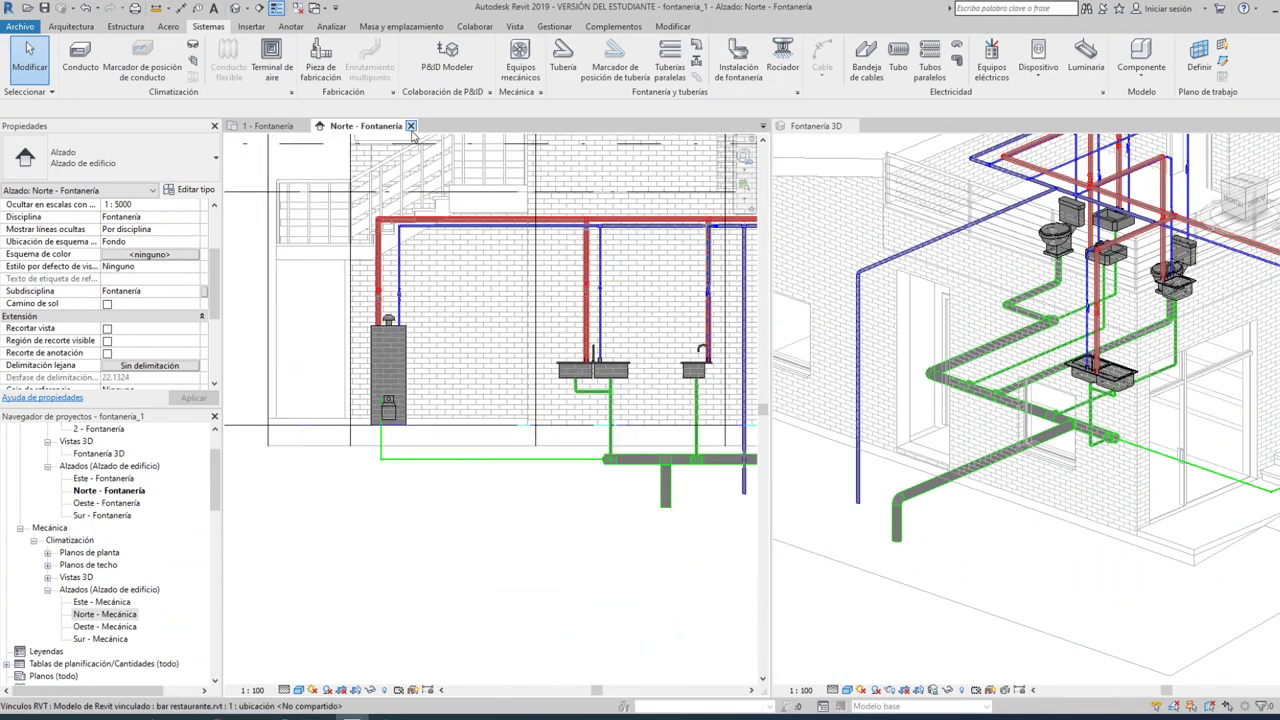
{"action": "left_click", "coordinate": [410, 126]}
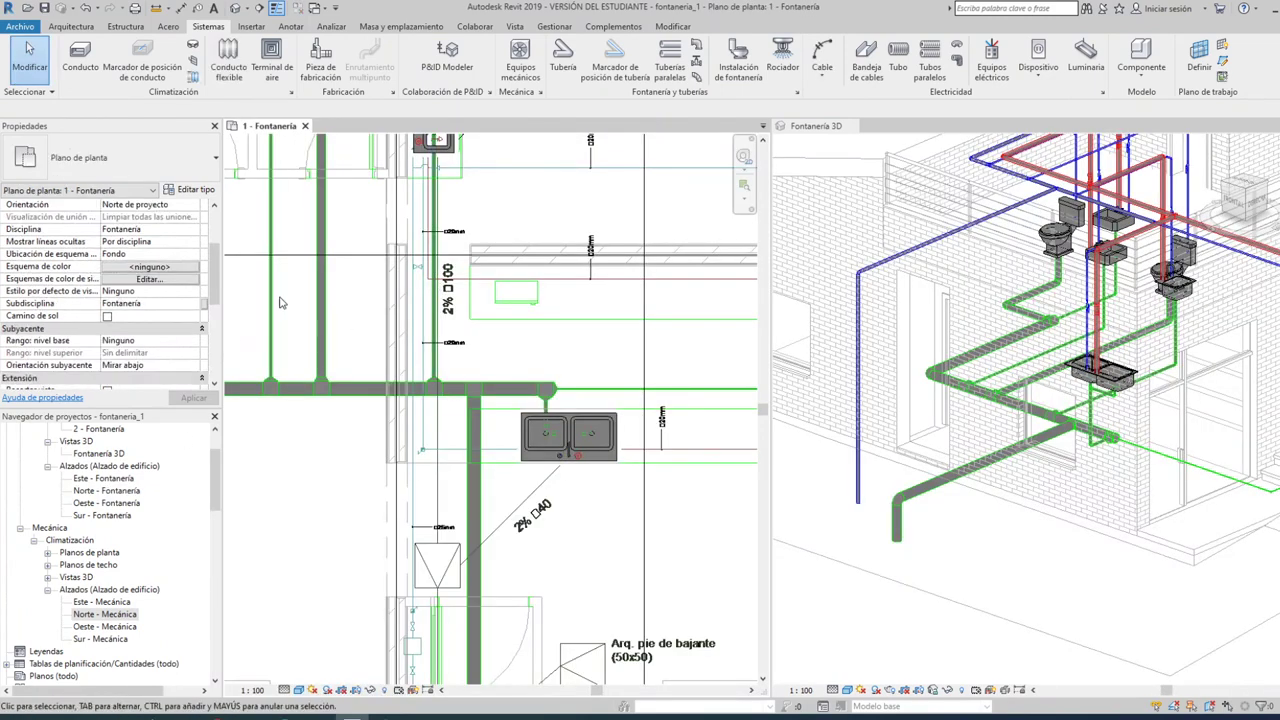
{"action": "scroll", "coordinate": [549, 355], "scroll_direction": "down", "scroll_amount": 2}
{"action": "scroll", "coordinate": [537, 353], "scroll_direction": "down", "scroll_amount": 2}
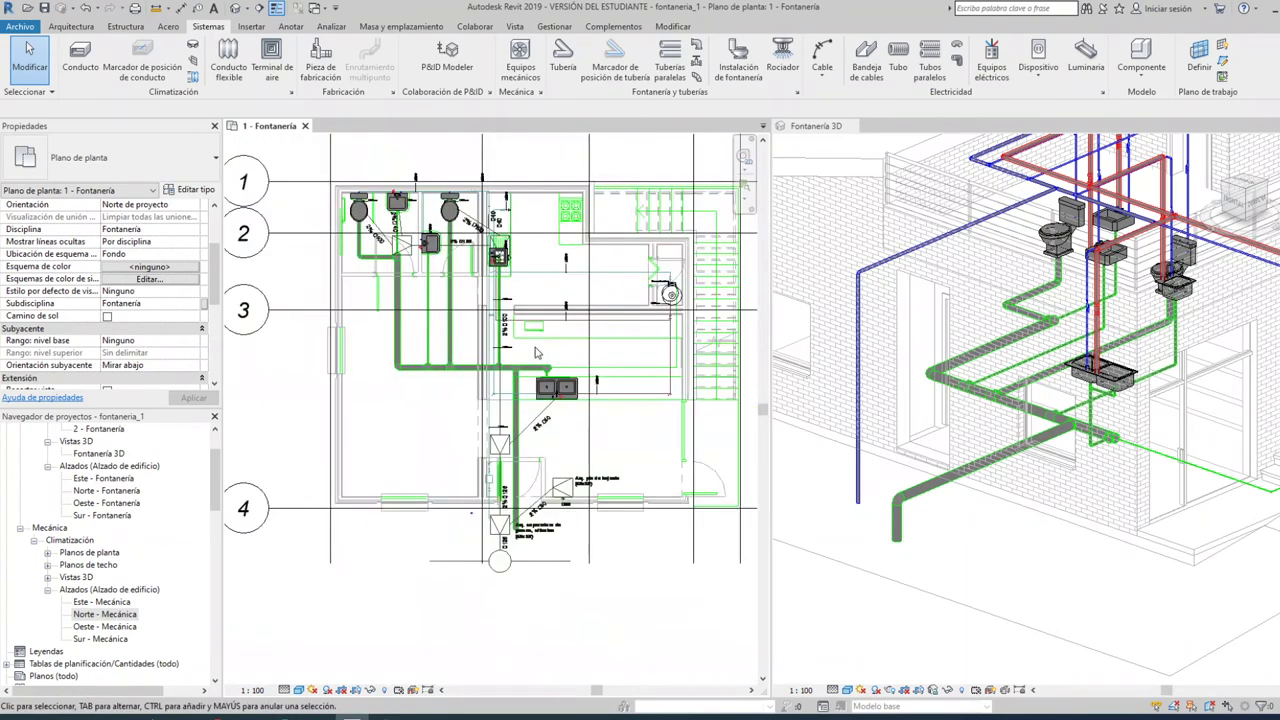
{"action": "middle_click_drag", "start_coordinate": [535, 352], "coordinate": [537, 368]}
Activate the Fontanería 3D view and zoom in on the pipes
{"action": "left_click", "coordinate": [865, 228]}
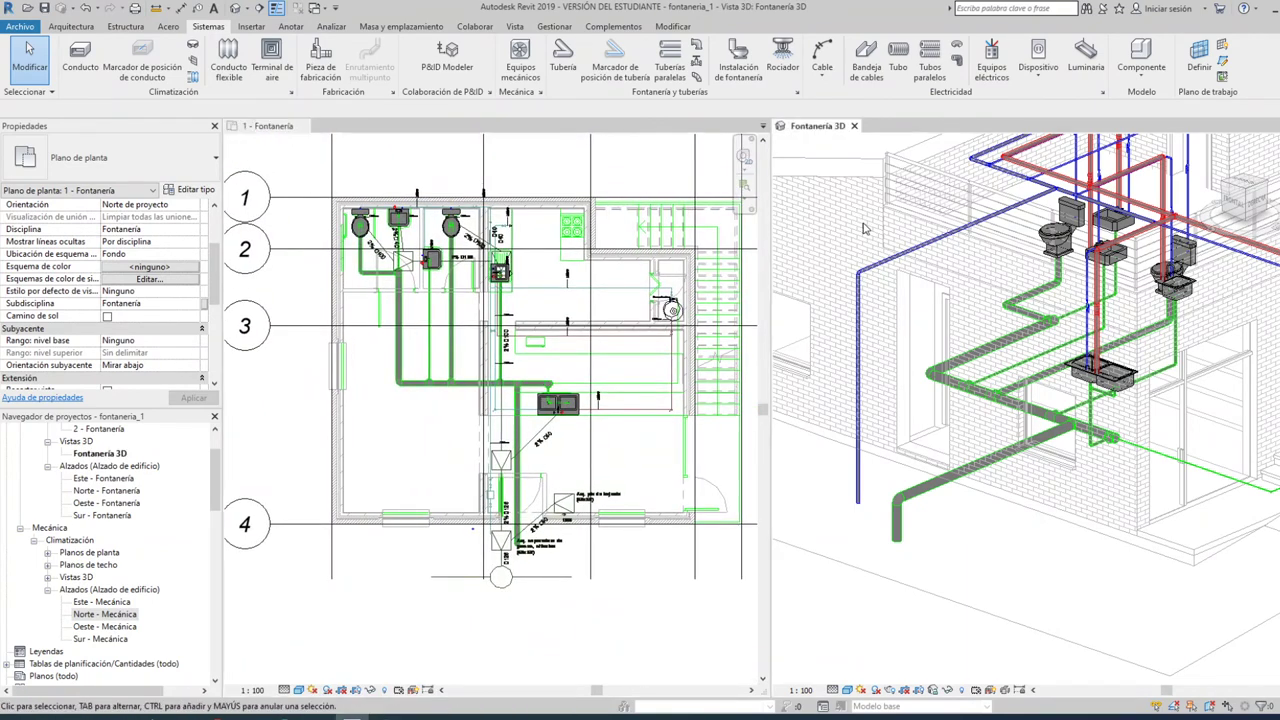
{"action": "scroll", "coordinate": [899, 318], "scroll_direction": "down", "scroll_amount": 3}
{"action": "scroll", "coordinate": [951, 355], "scroll_direction": "up", "scroll_amount": 1}
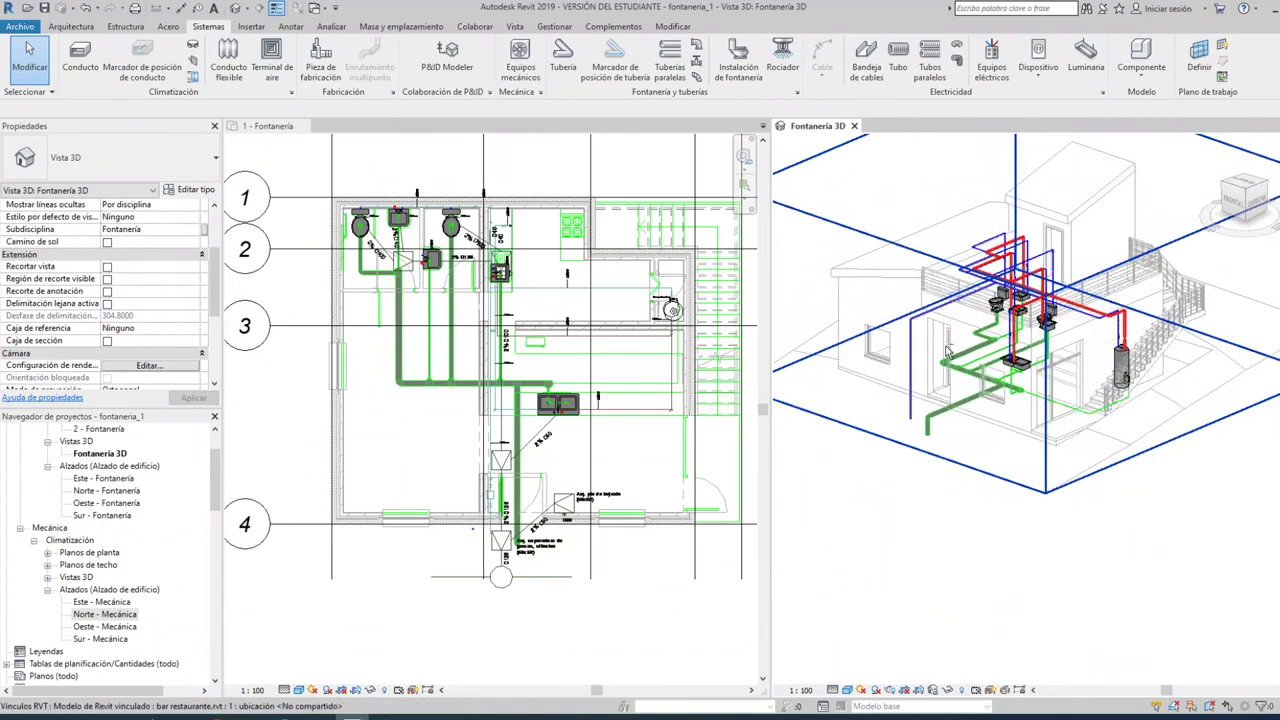
{"action": "scroll", "coordinate": [970, 350], "scroll_direction": "up", "scroll_amount": 1}
{"action": "scroll", "coordinate": [990, 345], "scroll_direction": "up", "scroll_amount": 1}
{"action": "scroll", "coordinate": [1018, 340], "scroll_direction": "up", "scroll_amount": 2}
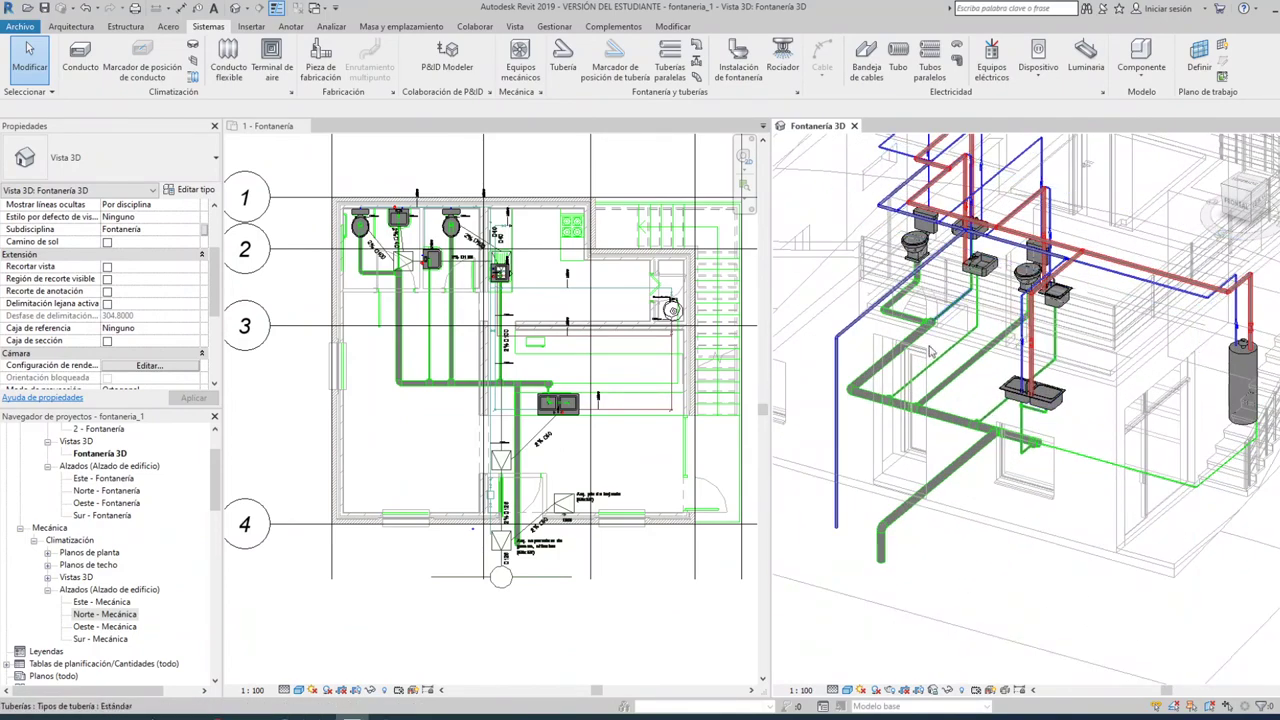